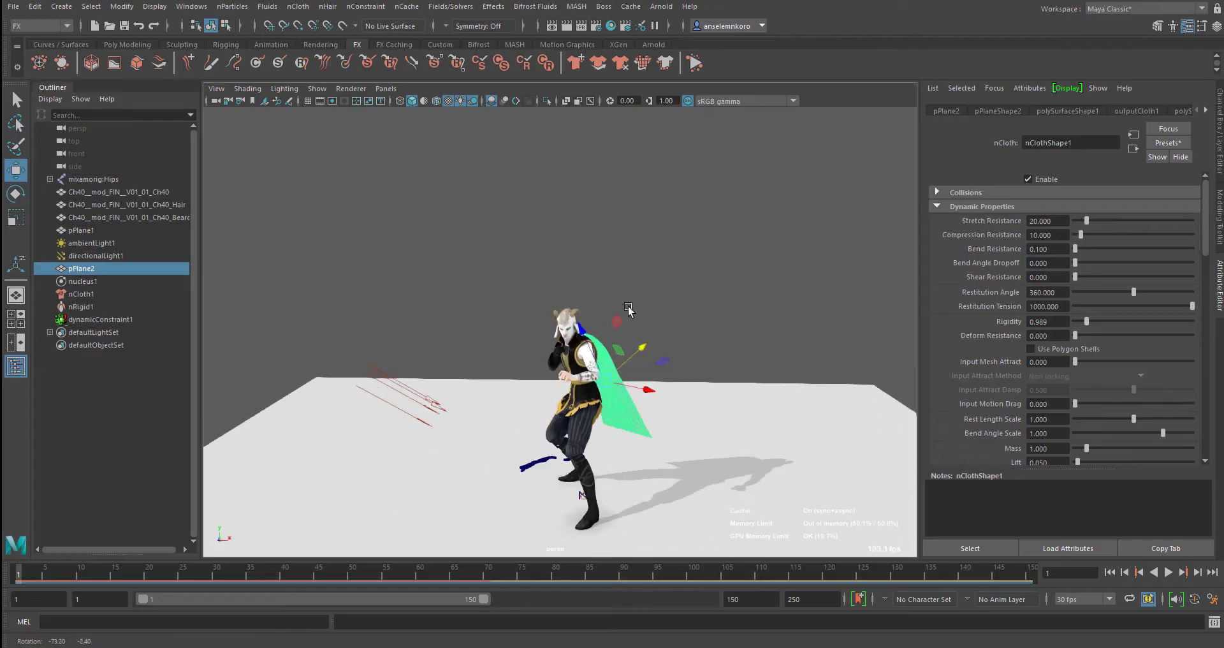
Play back the animated character's cape simulation, stop it and return to the first frame.
{"action": "right_click_drag", "start_coordinate": [629, 312], "coordinate": [679, 438], "text": "alt"}
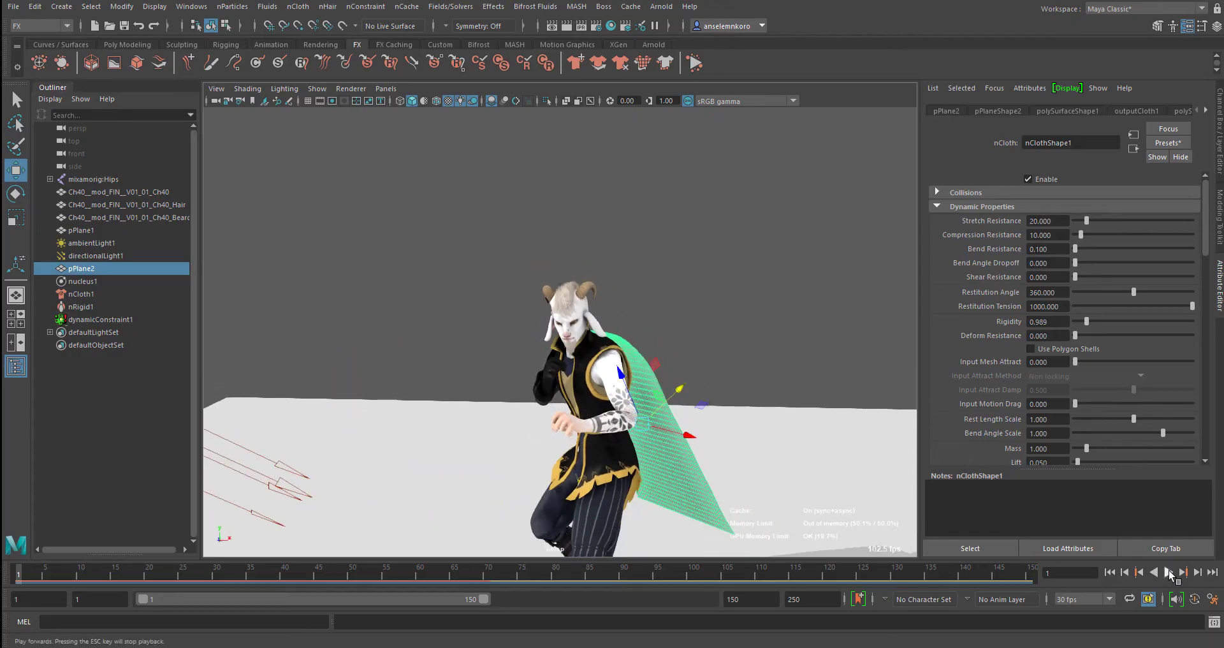
{"action": "left_click", "coordinate": [1169, 571]}
{"action": "right_click_drag", "start_coordinate": [790, 458], "coordinate": [543, 406], "text": "alt"}
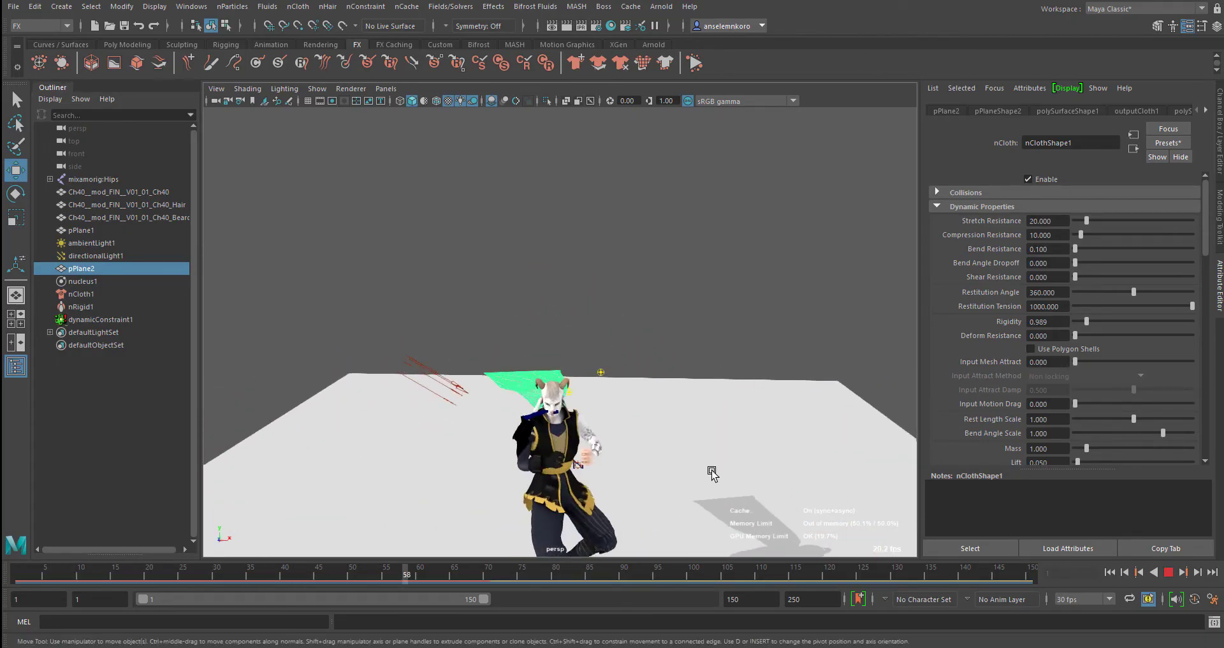
{"action": "left_click", "coordinate": [1167, 572]}
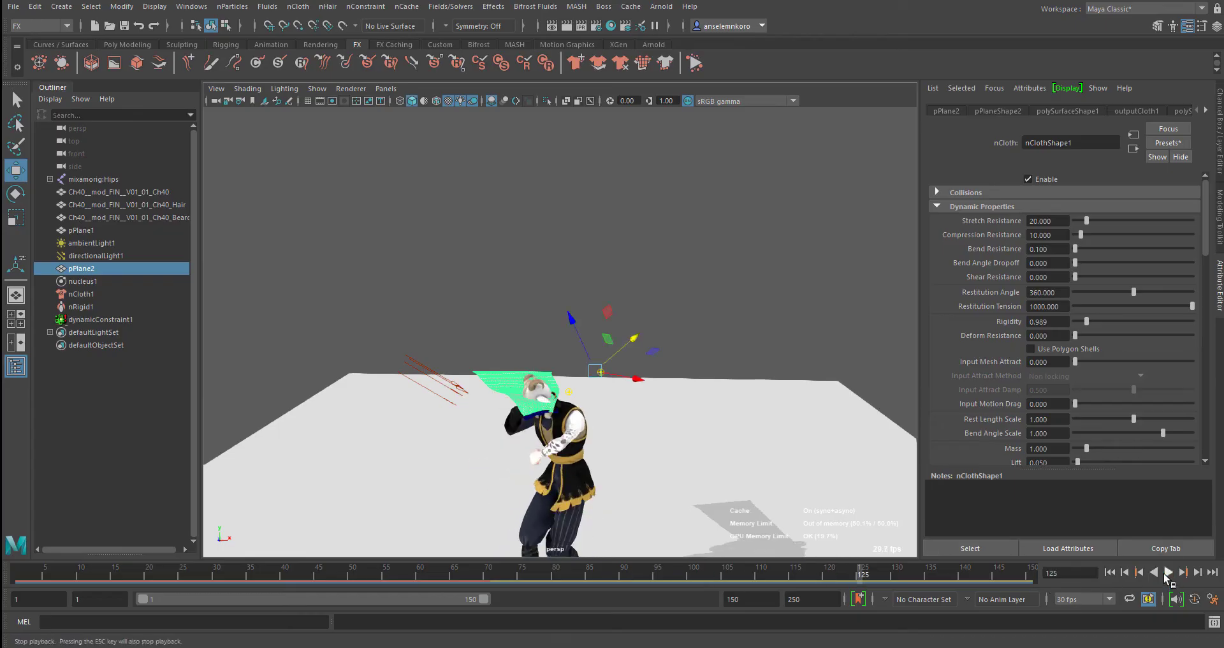
{"action": "left_click", "coordinate": [1110, 572]}
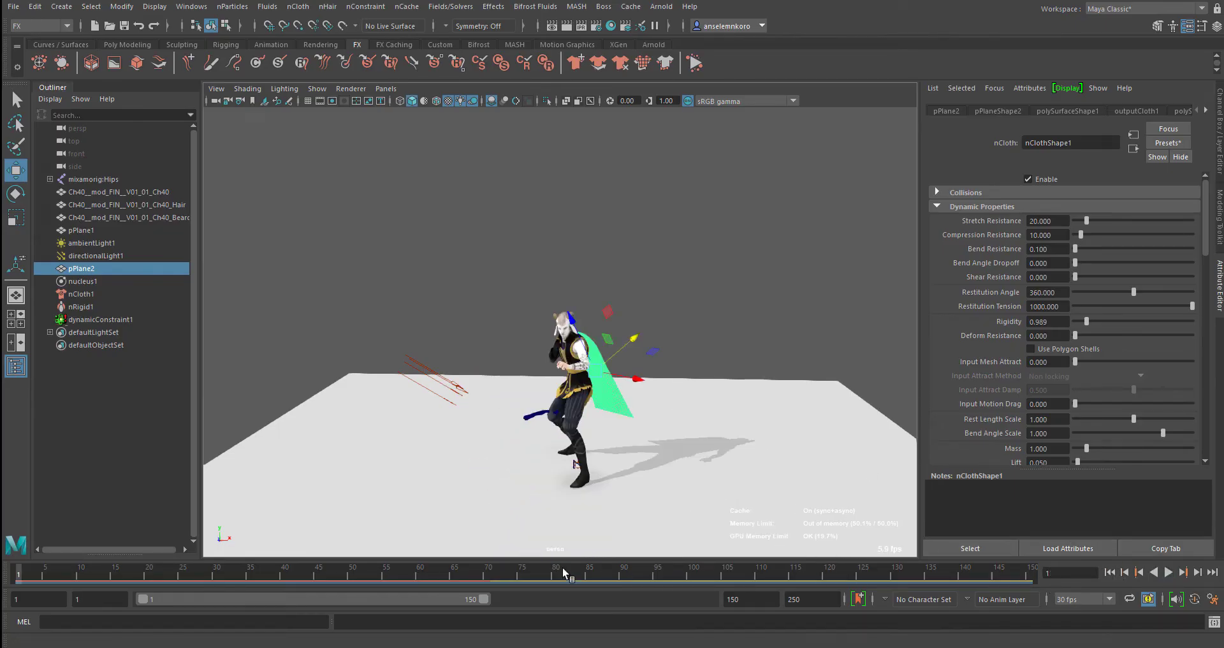
Shorten the playback range to end at frame 67, play the cape animation from several angles, and scrub through the timeline.
{"action": "left_click_drag", "start_coordinate": [496, 597], "coordinate": [294, 593]}
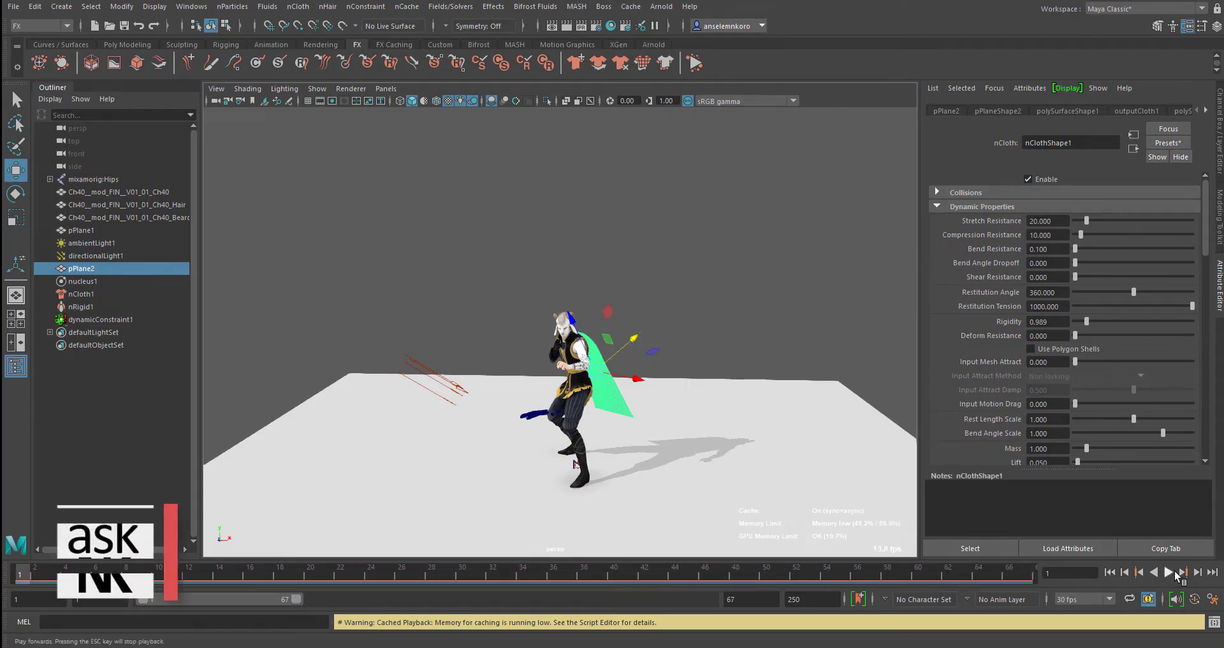
{"action": "left_click", "coordinate": [1171, 572]}
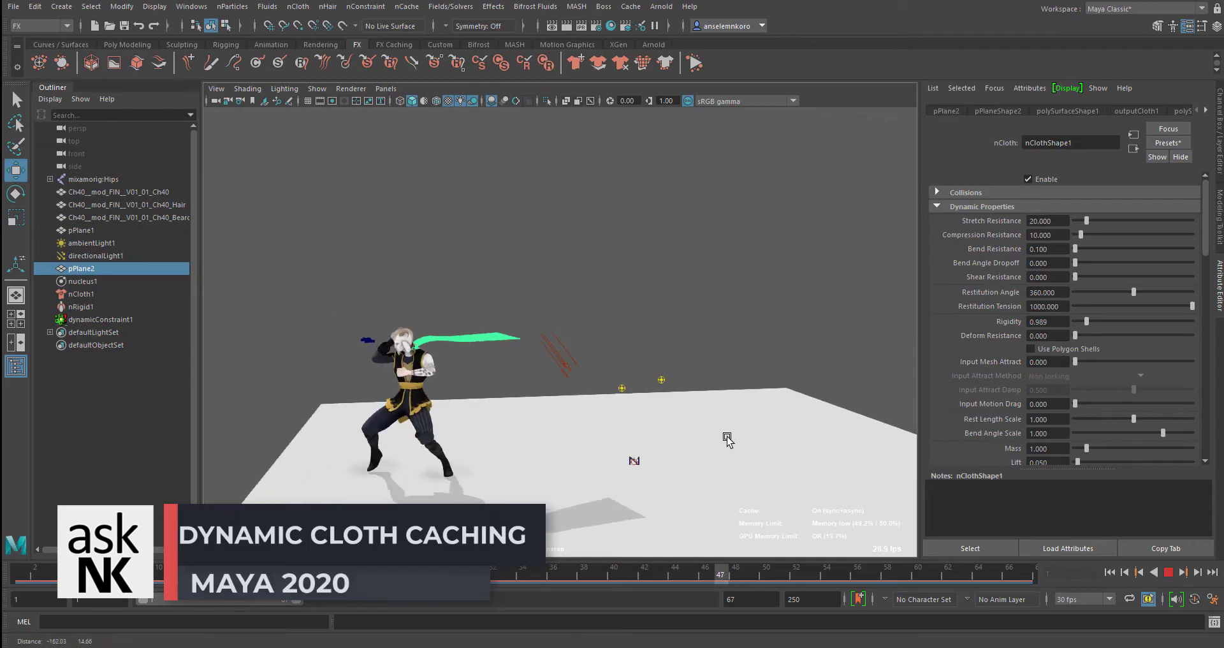
{"action": "left_click", "coordinate": [671, 315]}
{"action": "middle_click_drag", "start_coordinate": [671, 315], "coordinate": [732, 324], "text": "alt"}
{"action": "right_click_drag", "start_coordinate": [731, 324], "coordinate": [850, 441], "text": "alt"}
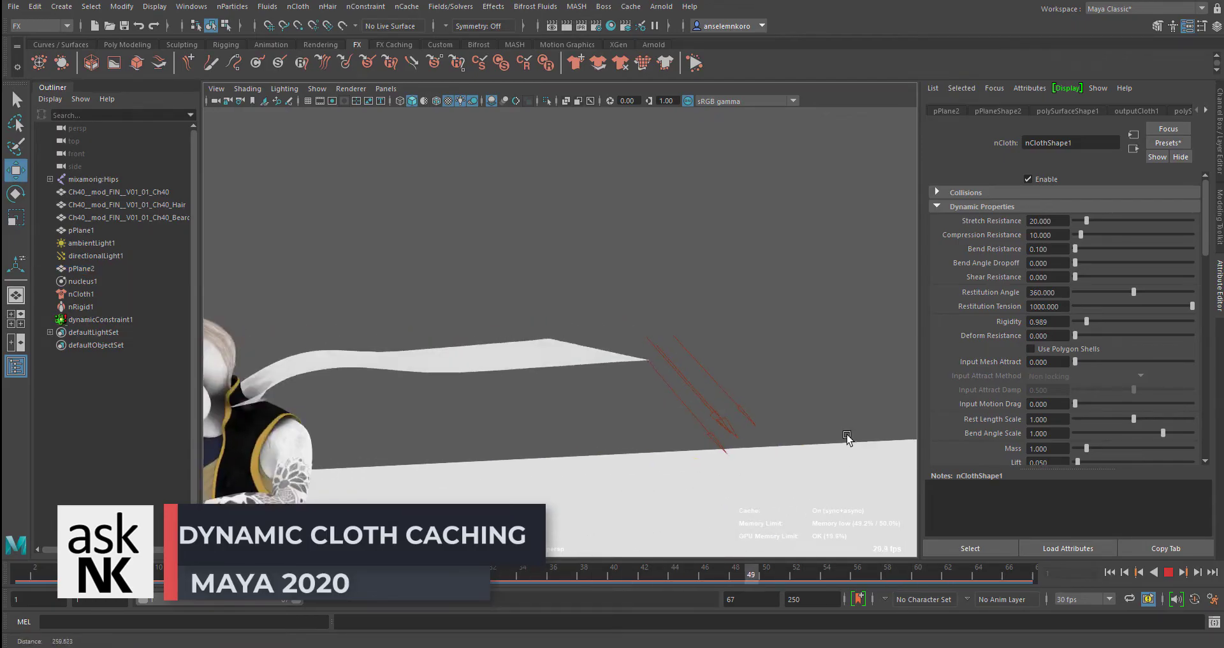
{"action": "right_click_drag", "start_coordinate": [673, 409], "coordinate": [623, 400], "text": "alt"}
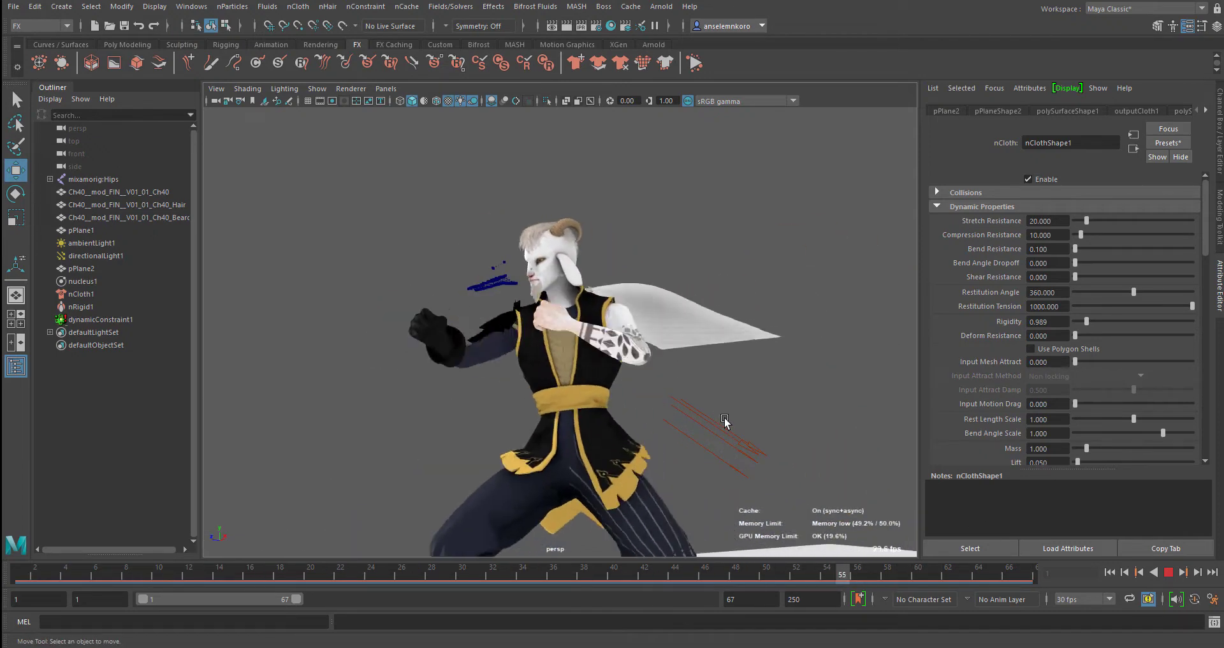
{"action": "scroll", "coordinate": [781, 410], "scroll_direction": "down", "scroll_amount": 5}
{"action": "left_click_drag", "start_coordinate": [736, 357], "coordinate": [676, 364], "text": "alt"}
{"action": "right_click_drag", "start_coordinate": [674, 365], "coordinate": [718, 359], "text": "alt"}
{"action": "left_click", "coordinate": [1169, 573]}
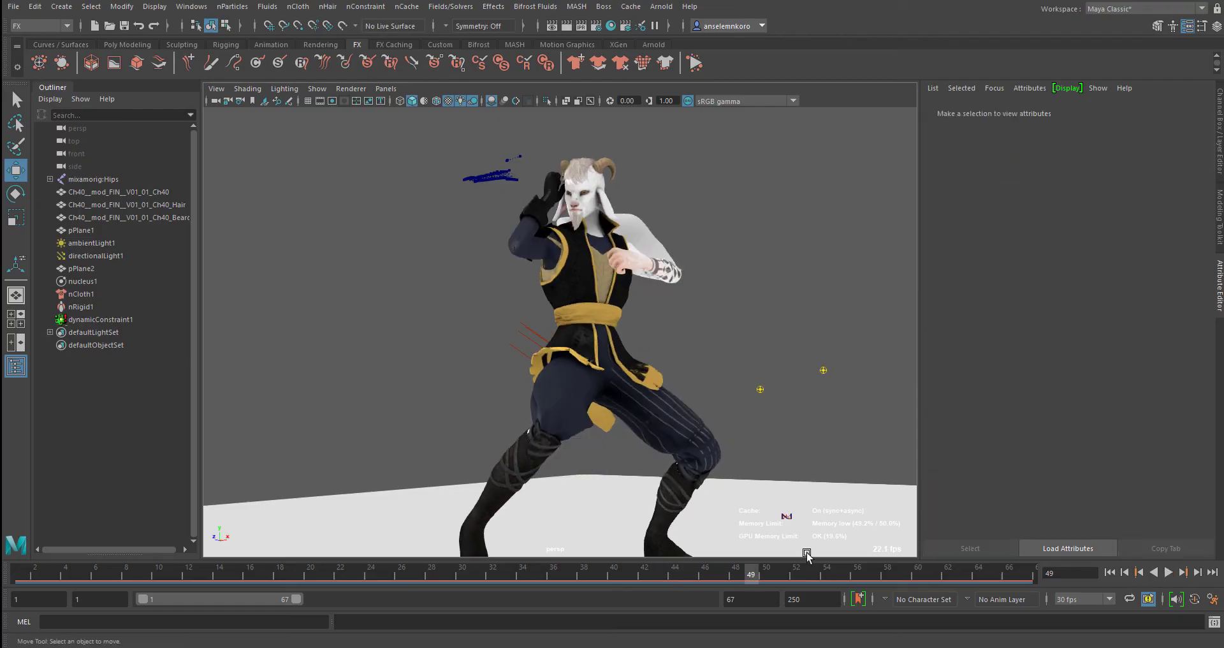
{"action": "mouse_move", "coordinate": [827, 573]}
{"action": "left_mouse_down"}
{"action": "mouse_move", "coordinate": [456, 573]}
{"action": "mouse_move", "coordinate": [622, 564]}
{"action": "left_mouse_up"}
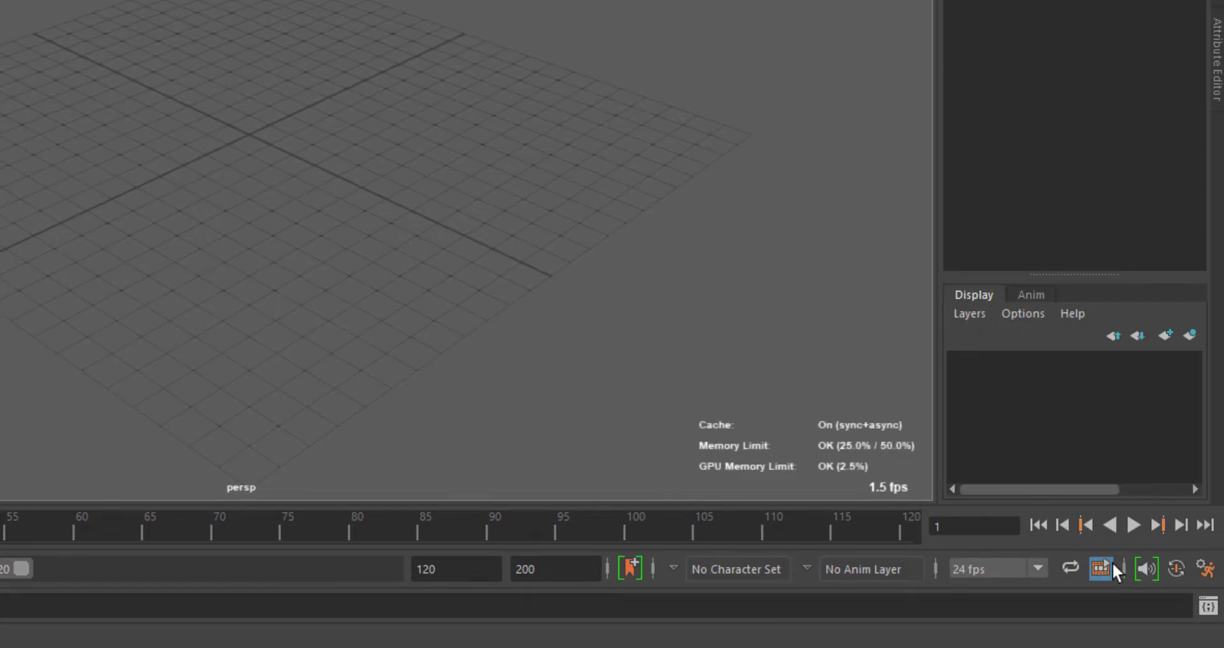
Review the Cached Playback preferences, including the cache dynamics option, and close them unchanged.
{"action": "right_click", "coordinate": [1110, 561]}
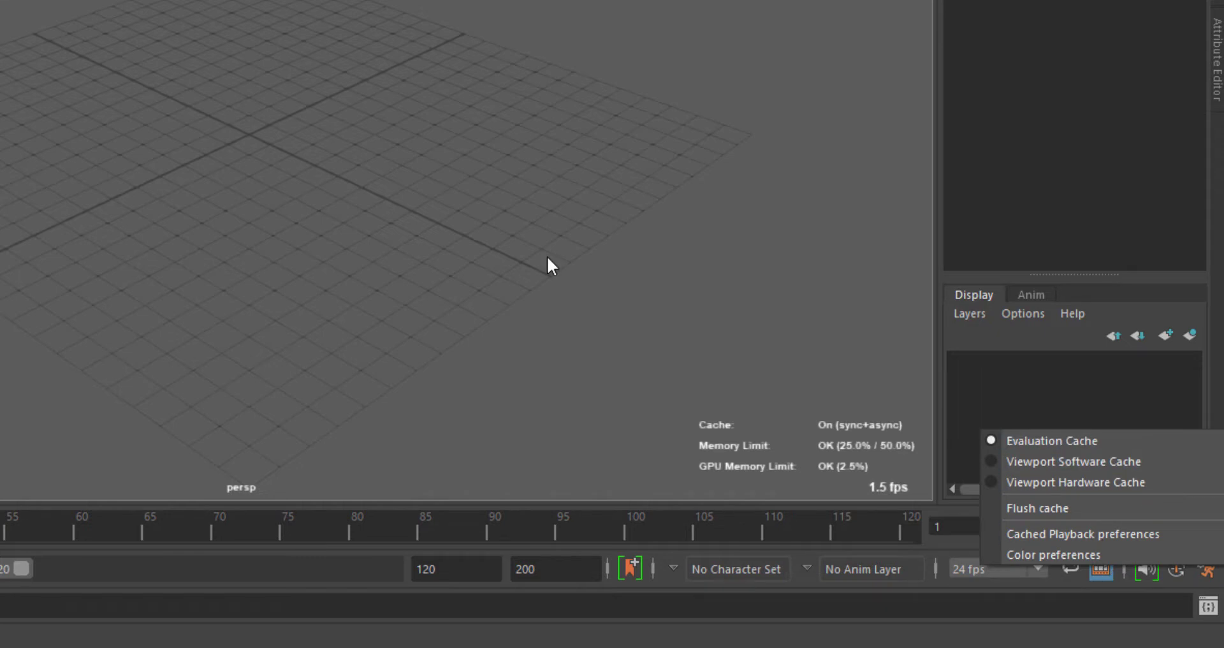
{"action": "left_click", "coordinate": [1127, 534]}
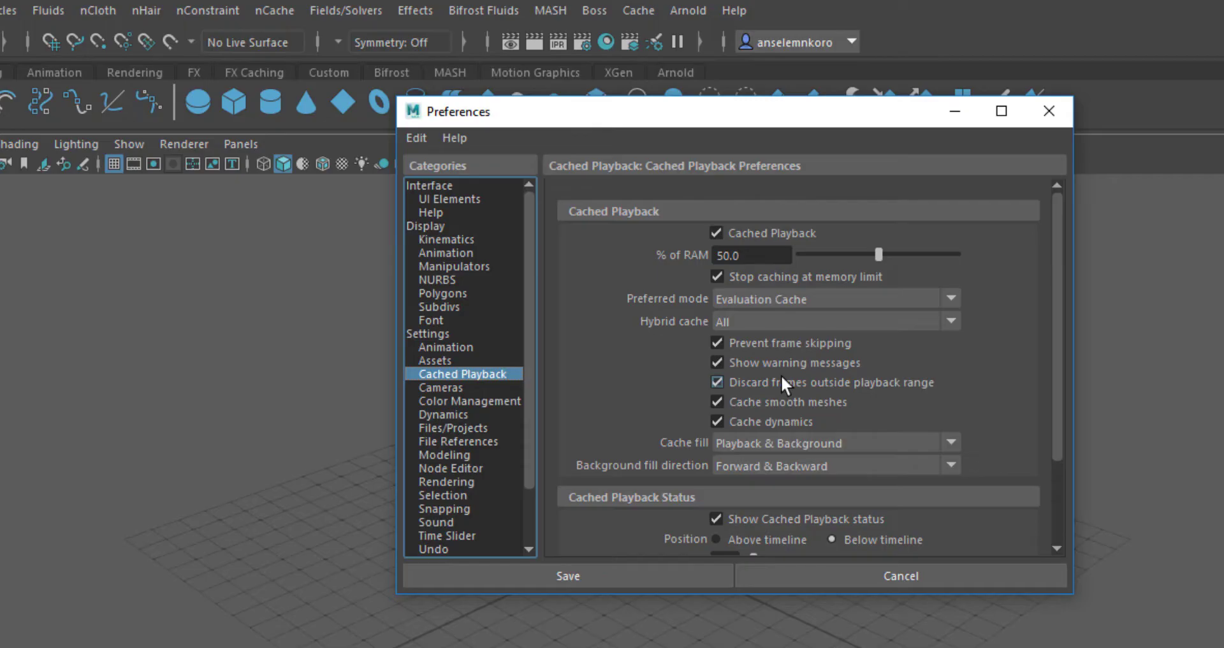
{"action": "left_click", "coordinate": [1049, 114]}
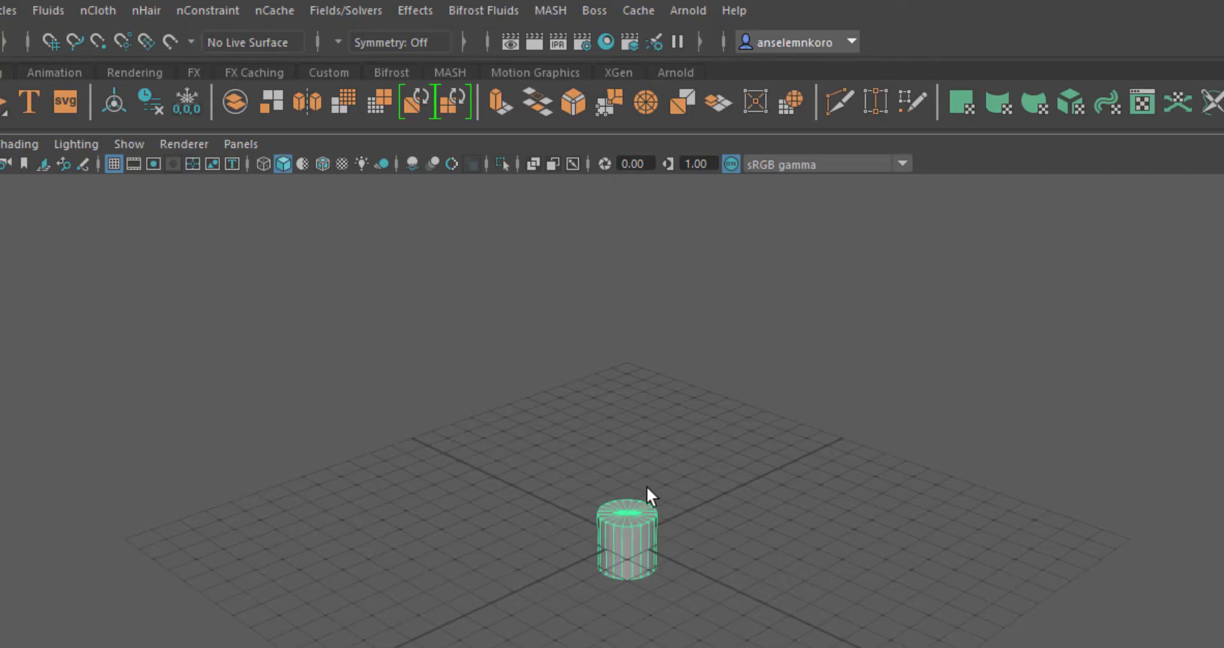
Create a polygon plane, scale it uniformly to about 12.384 and raise it above the cylinder to Translate Y about 4.343.
{"action": "scroll", "coordinate": [644, 484], "scroll_direction": "up", "scroll_amount": 9}
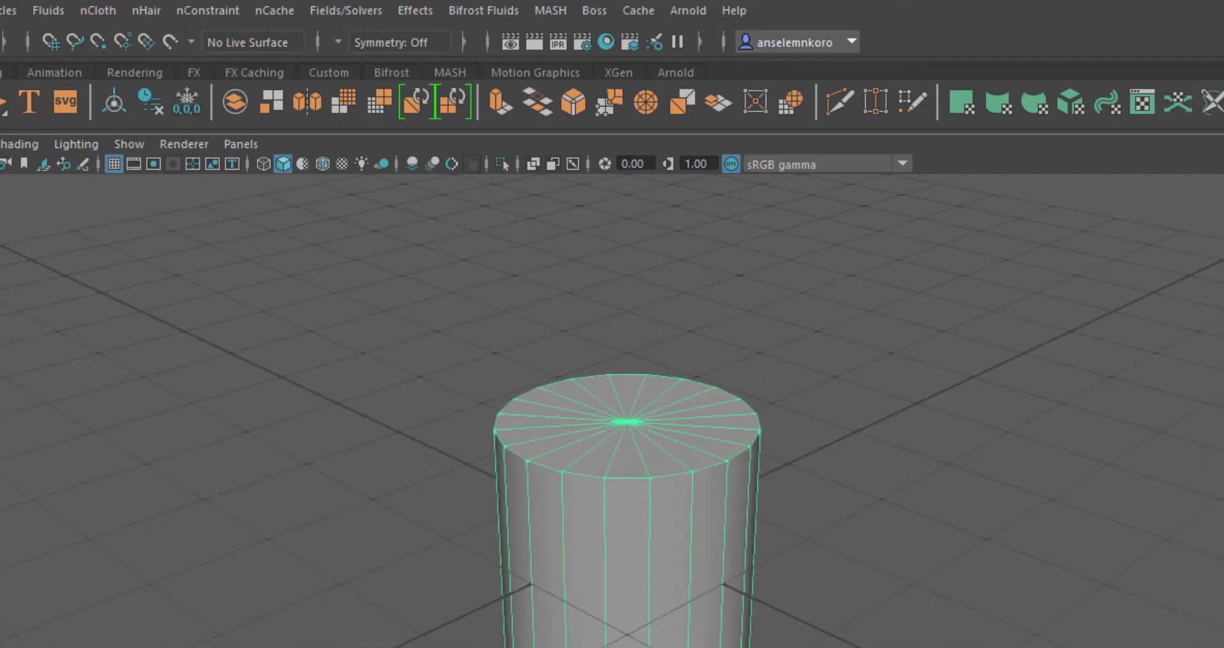
{"action": "left_click", "coordinate": [756, 442]}
{"action": "scroll", "coordinate": [756, 441], "scroll_direction": "down", "scroll_amount": 3}
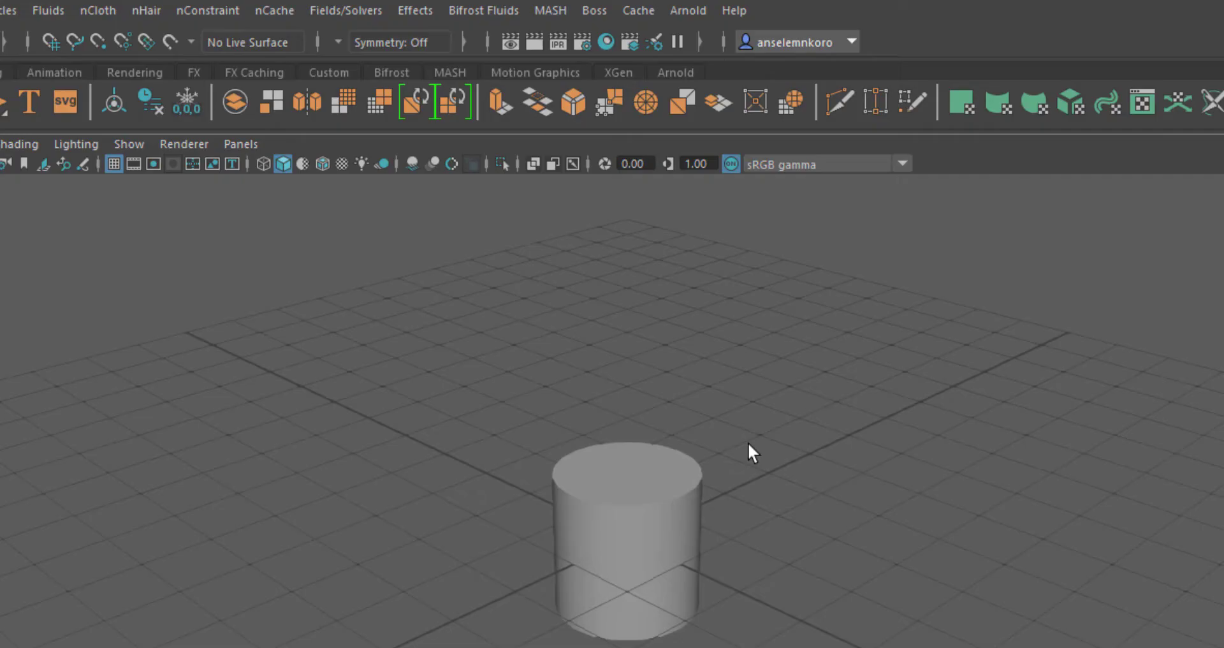
{"action": "key", "text": "e"}
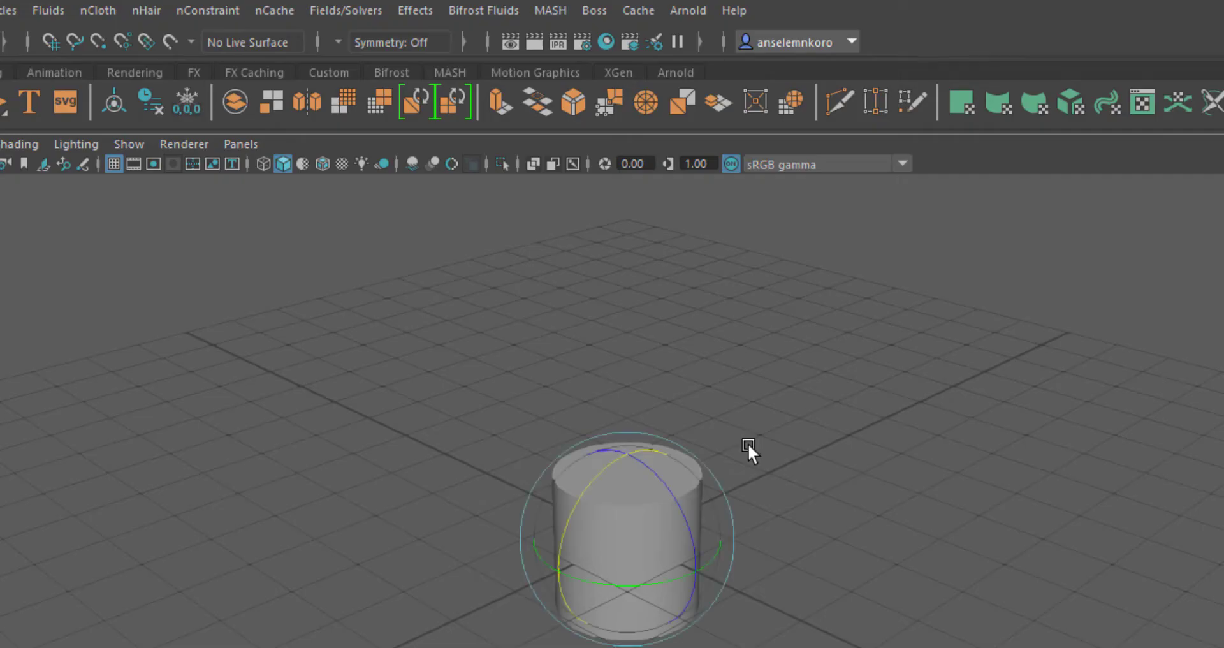
{"action": "key", "text": "r"}
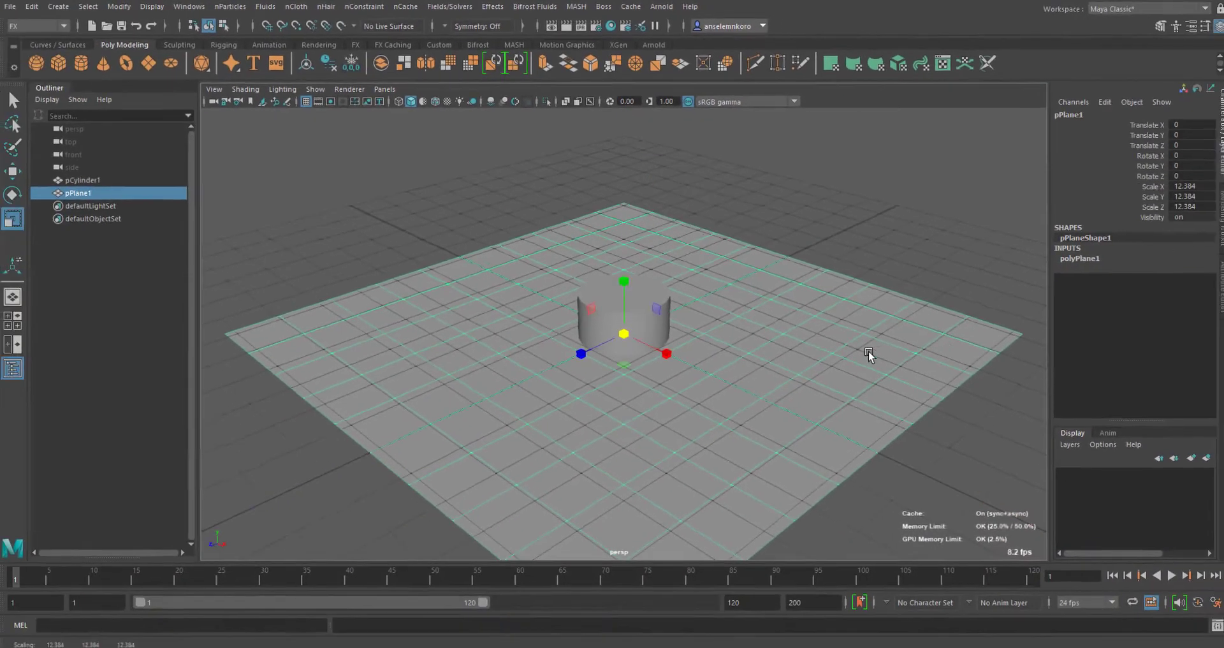
{"action": "scroll", "coordinate": [832, 360], "scroll_direction": "down", "scroll_amount": 2}
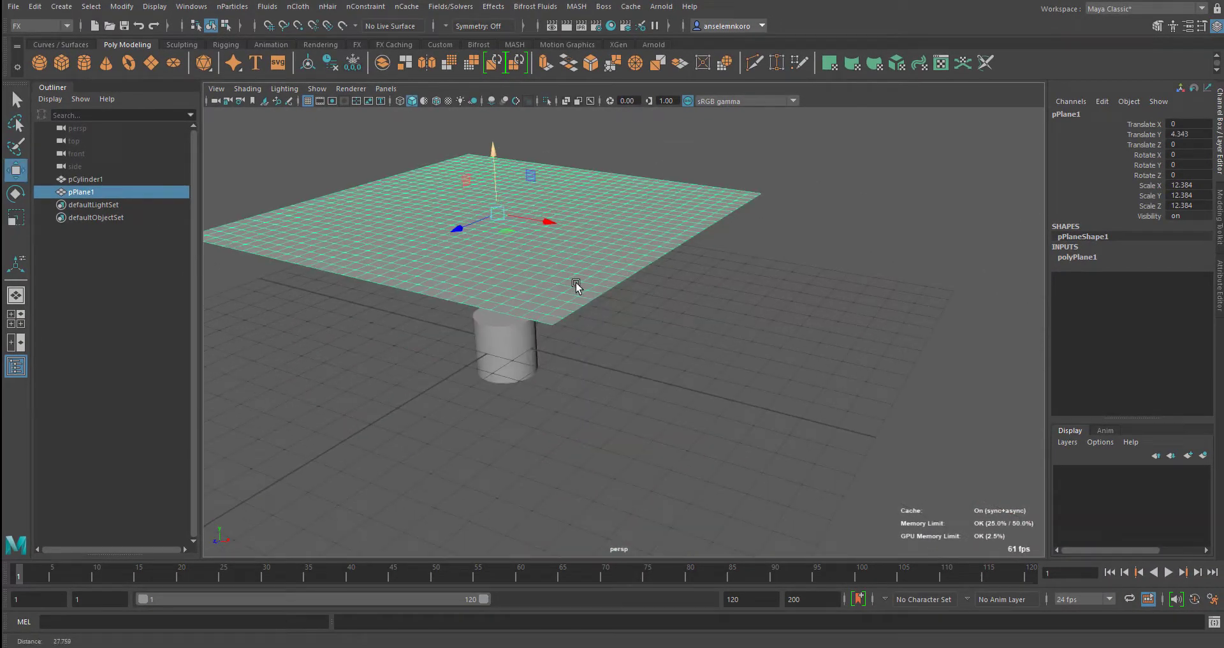
{"action": "left_click_drag", "start_coordinate": [576, 284], "coordinate": [568, 262], "text": "alt"}
{"action": "scroll", "coordinate": [693, 281], "scroll_direction": "down", "scroll_amount": 3}
Make the plane an nCloth object and the cylinder a passive collider.
{"action": "left_click", "coordinate": [357, 45]}
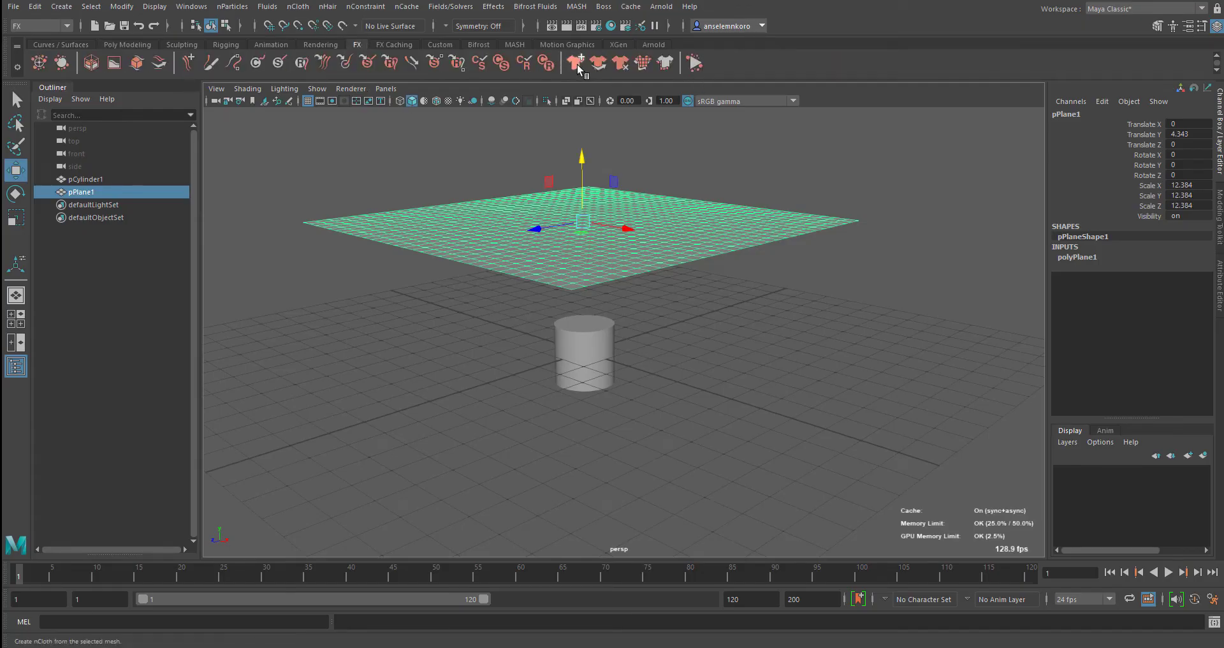
{"action": "left_click", "coordinate": [605, 338]}
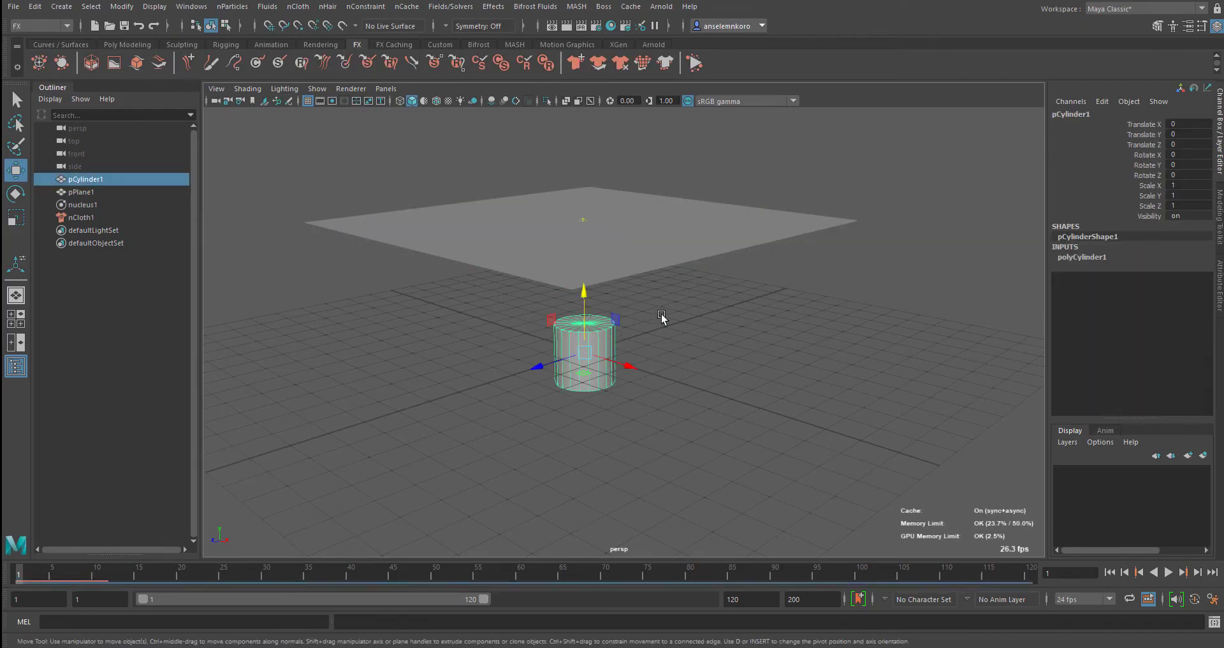
{"action": "left_click", "coordinate": [600, 64]}
{"action": "scroll", "coordinate": [607, 298], "scroll_direction": "up", "scroll_amount": 5}
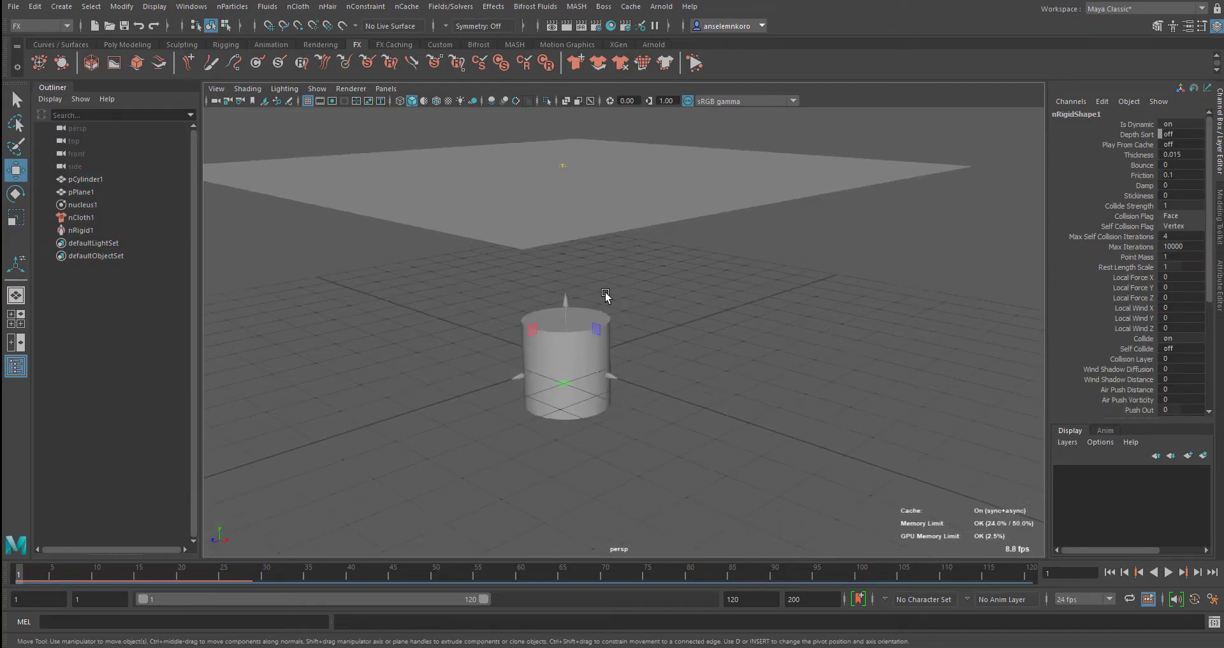
{"action": "scroll", "coordinate": [606, 299], "scroll_direction": "down", "scroll_amount": 4}
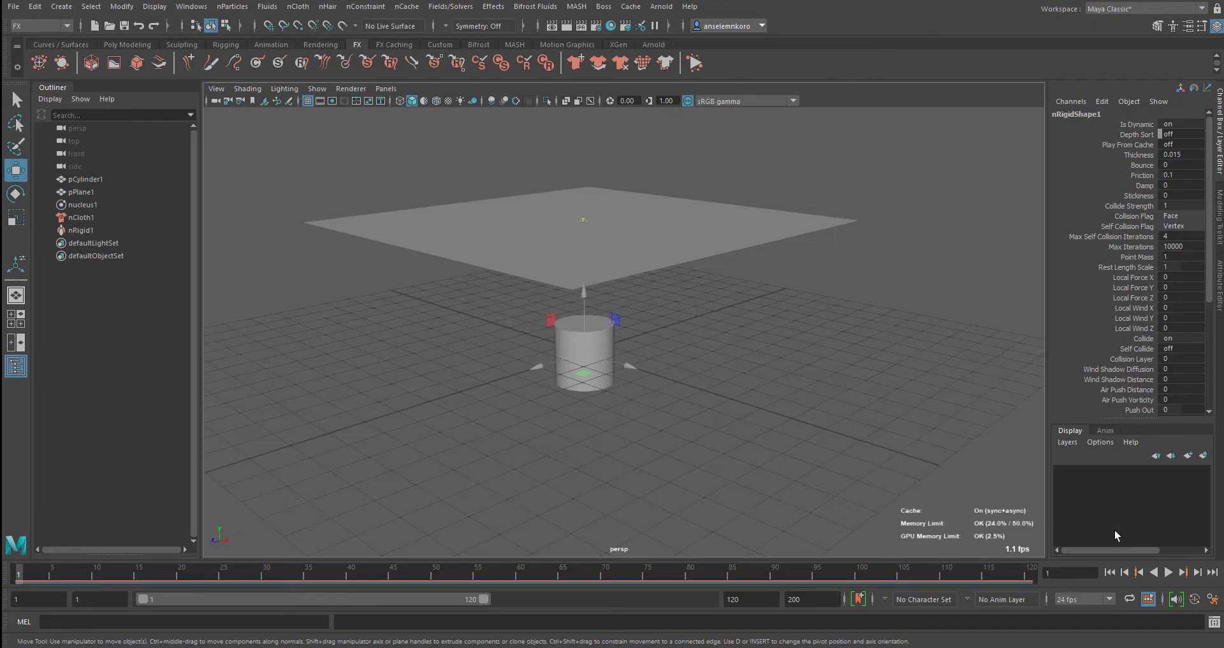
Play the cloth simulation, stop it partway, and turn on smooth mesh preview for the draped plane.
{"action": "left_click", "coordinate": [1169, 572]}
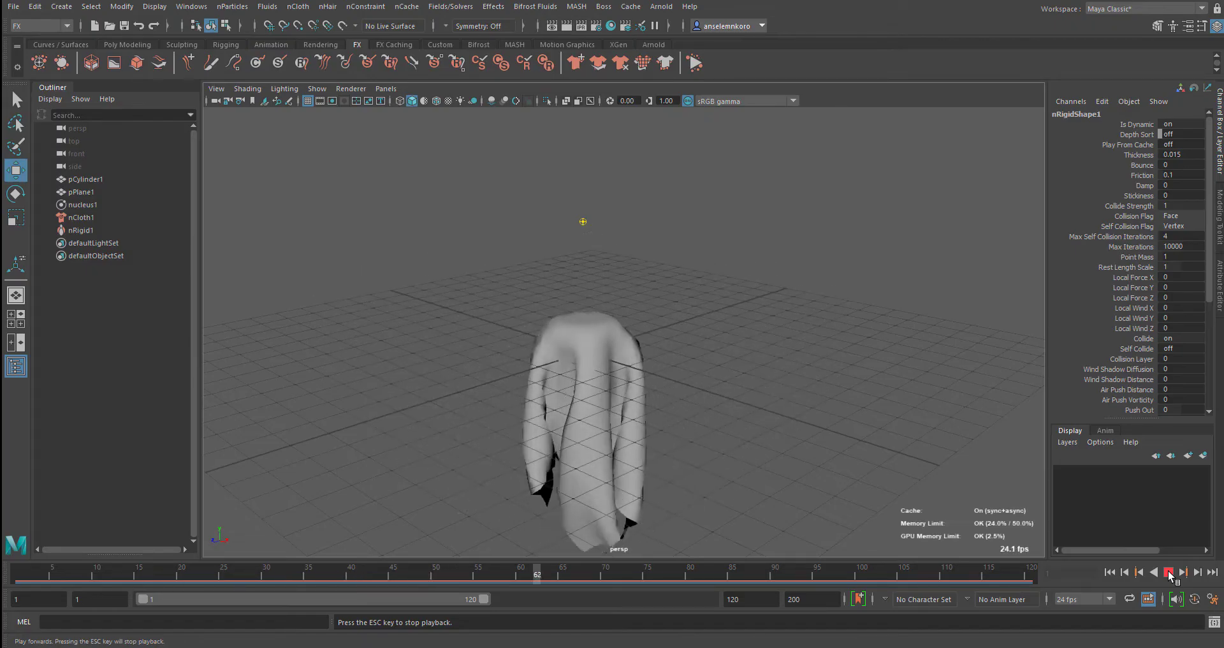
{"action": "key", "text": "Escape"}
{"action": "left_click", "coordinate": [591, 336]}
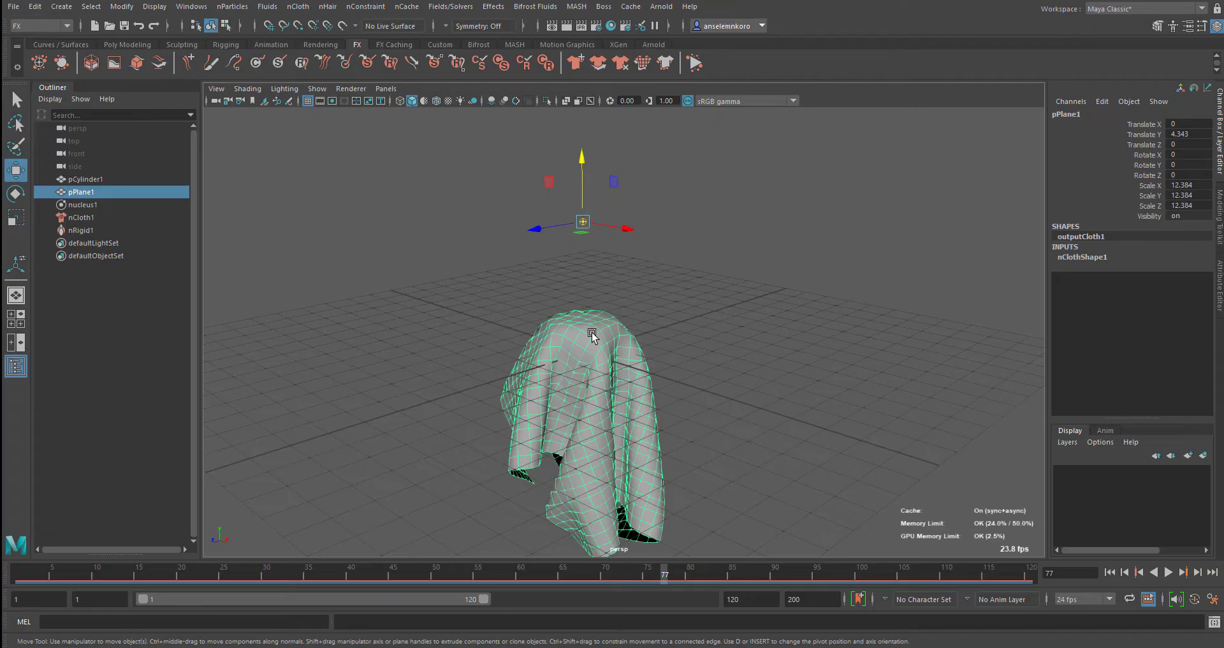
{"action": "key", "text": "3"}
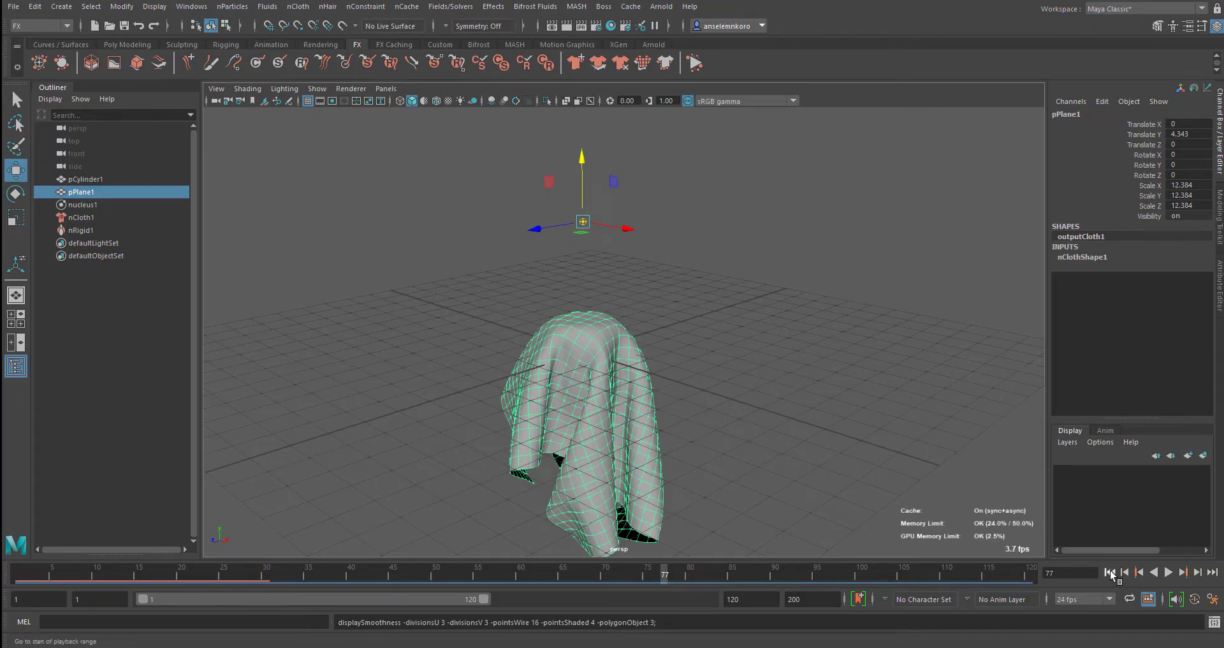
Return to the first frame, check the cached playback modes, and replay the smoothed cloth simulation.
{"action": "left_click", "coordinate": [1110, 573]}
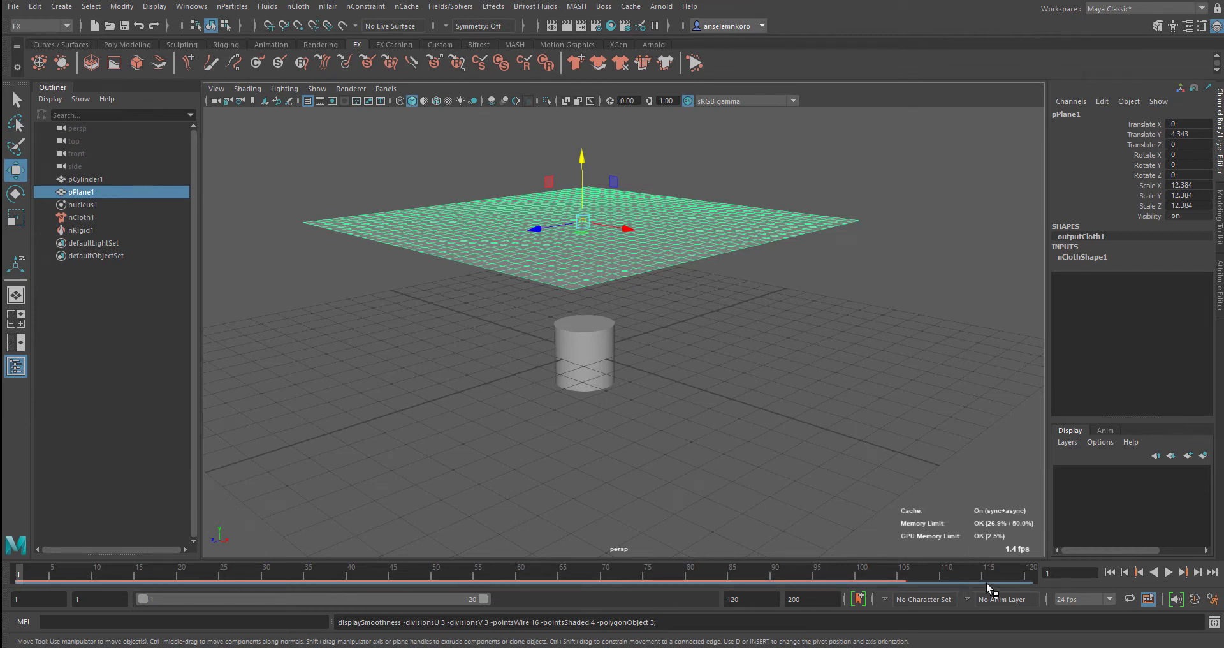
{"action": "right_click", "coordinate": [1148, 599]}
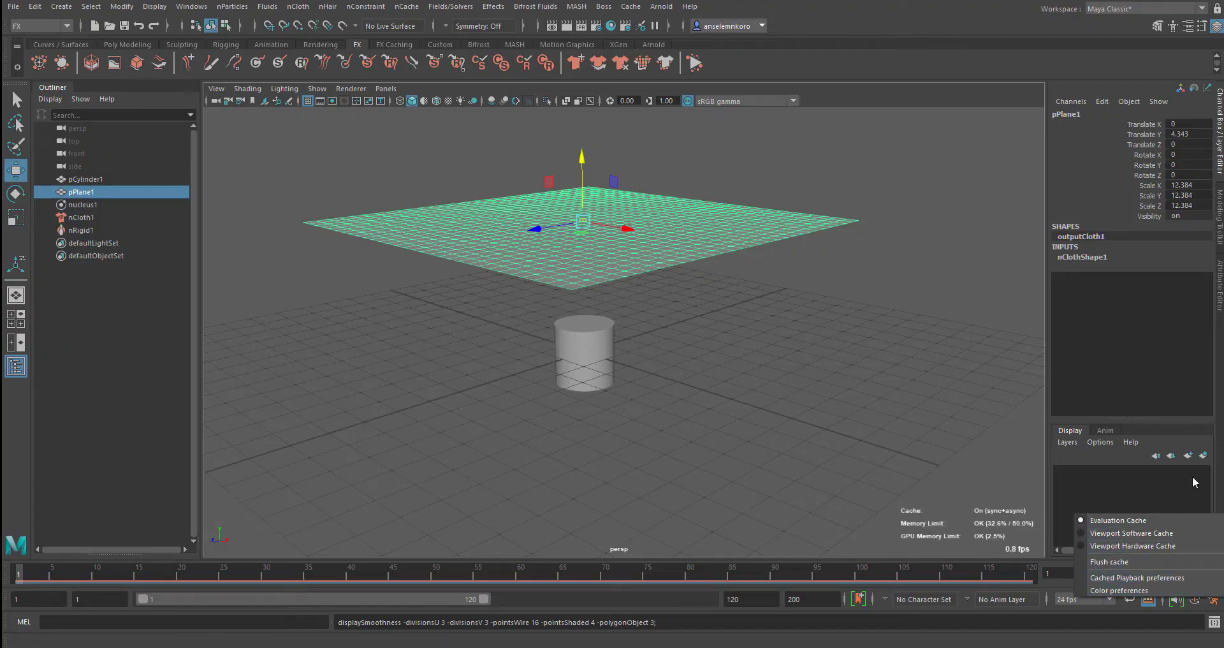
{"action": "left_click", "coordinate": [1205, 445]}
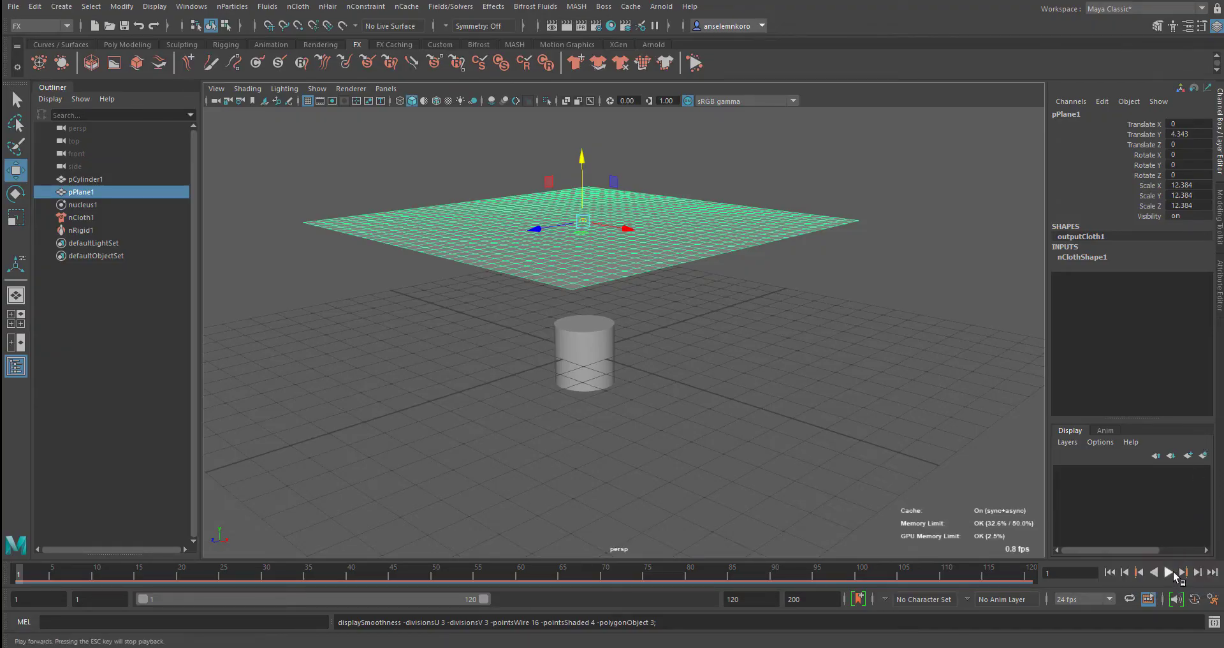
{"action": "left_click", "coordinate": [1169, 573]}
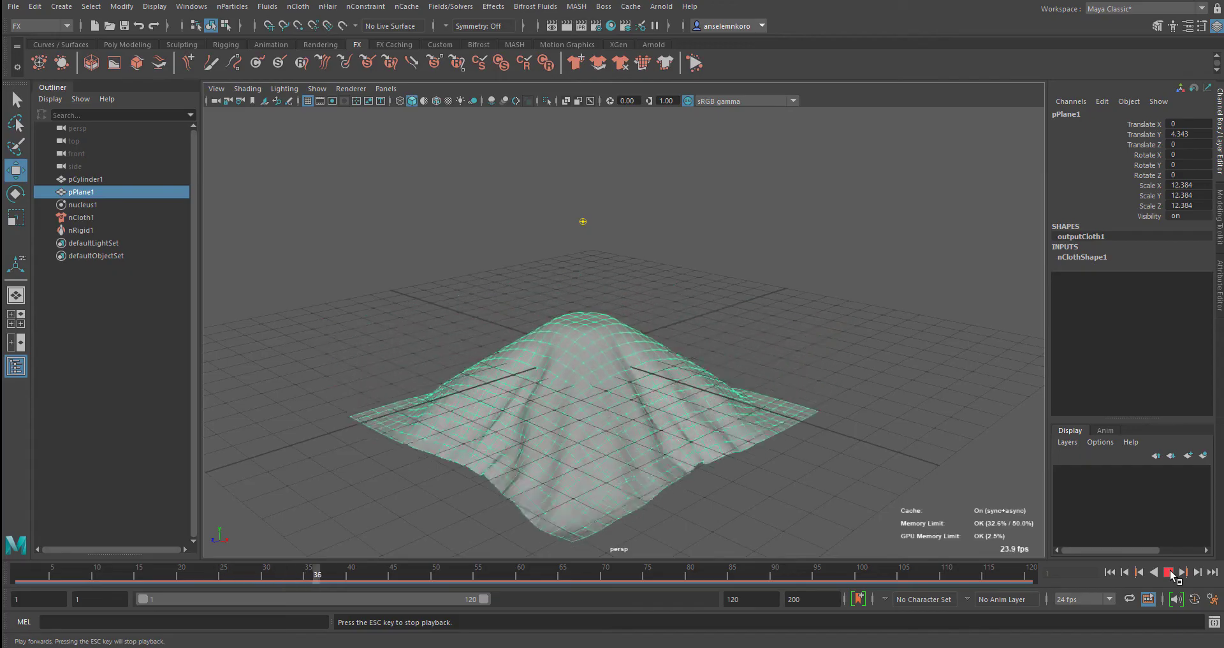
{"action": "left_click", "coordinate": [1170, 573]}
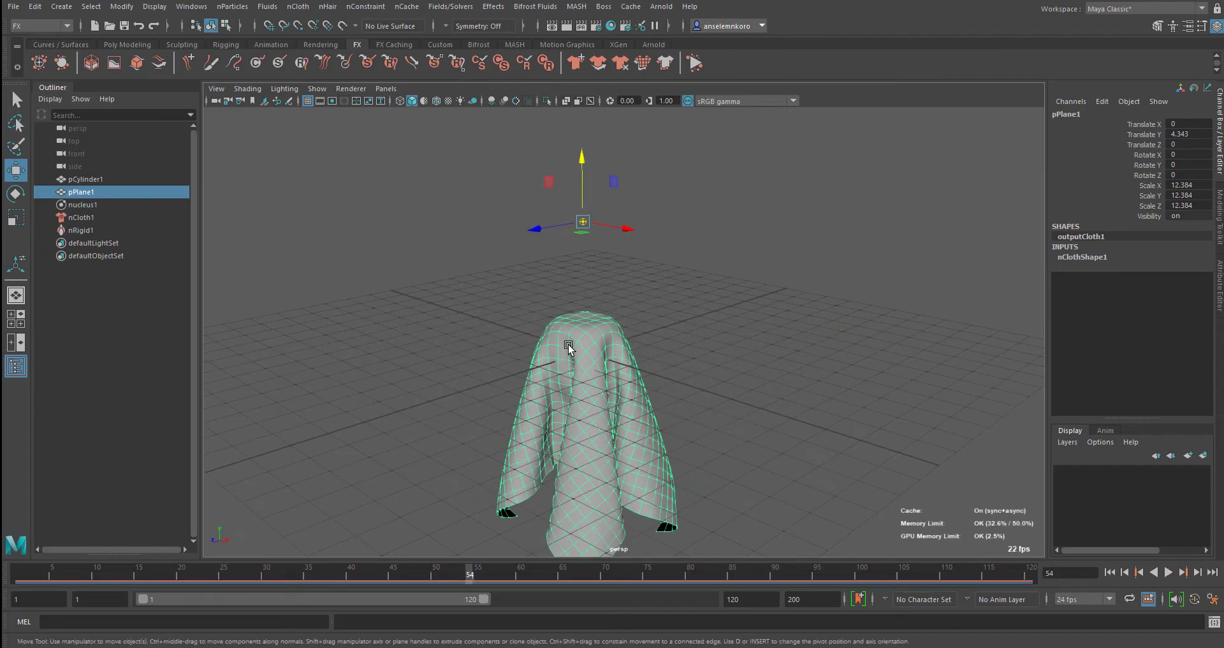
Switch to the Autodesk Maya 2018 window and create a polygon cylinder at the origin.
{"action": "mouse_move", "coordinate": [1148, 647]}
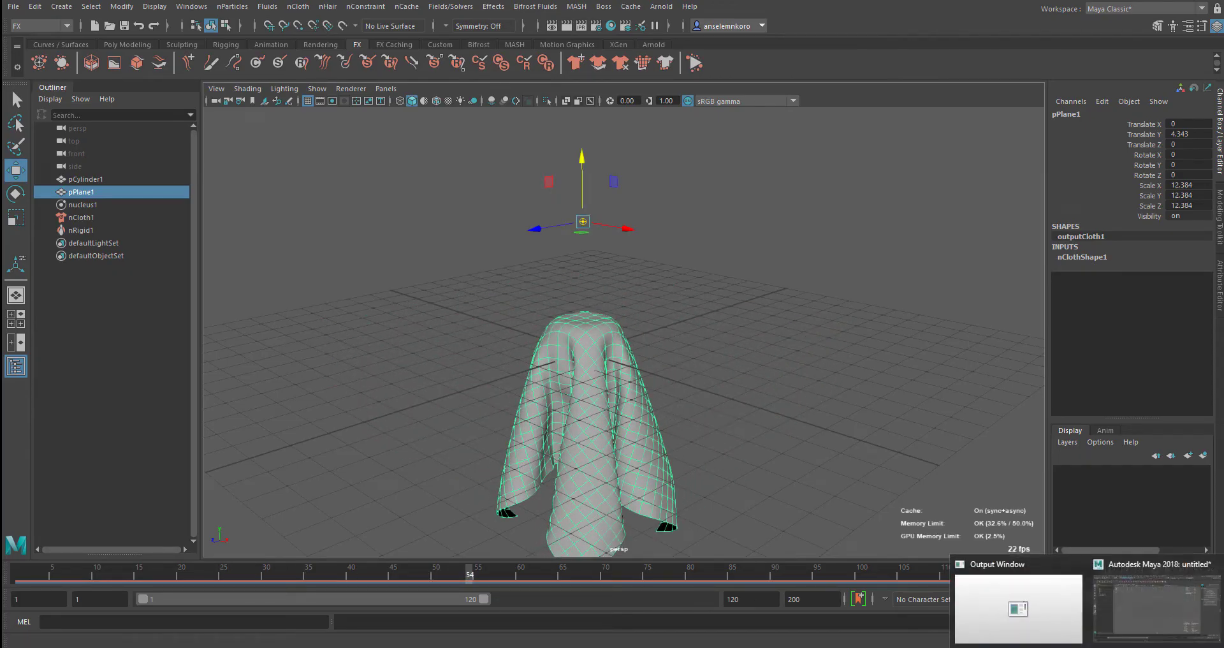
{"action": "left_click", "coordinate": [1155, 612]}
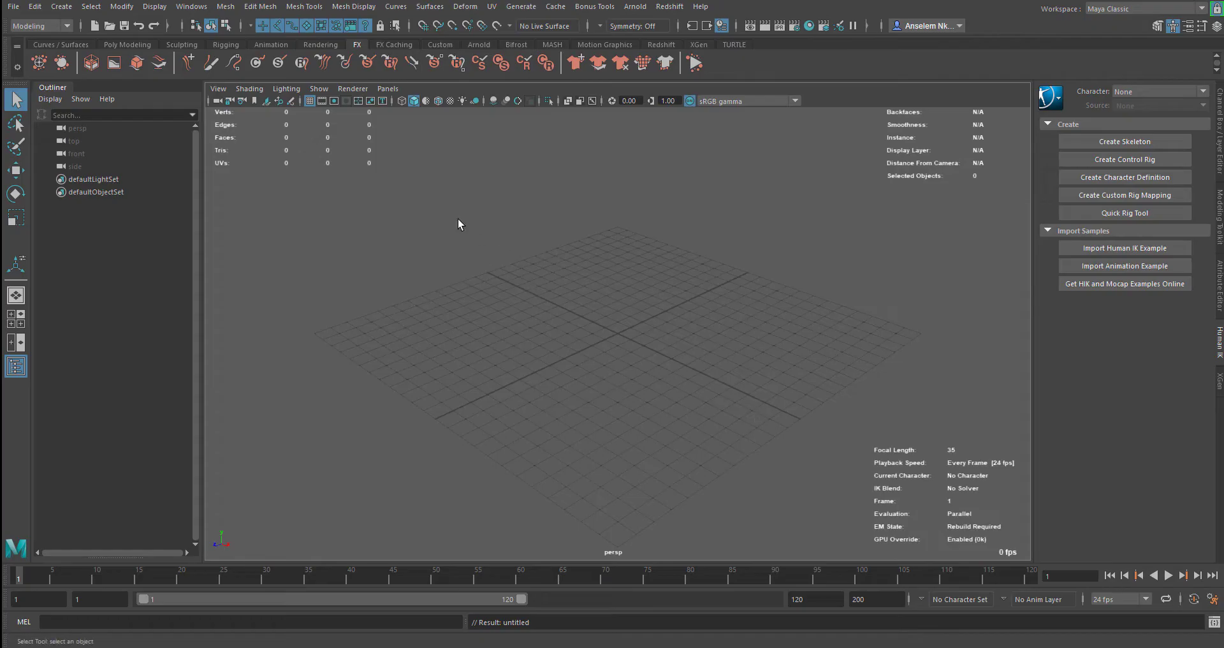
{"action": "scroll", "coordinate": [630, 259], "scroll_direction": "up", "scroll_amount": 2}
{"action": "scroll", "coordinate": [630, 259], "scroll_direction": "down", "scroll_amount": 8}
{"action": "scroll", "coordinate": [630, 258], "scroll_direction": "up", "scroll_amount": 10}
{"action": "left_click", "coordinate": [127, 44]}
{"action": "left_click", "coordinate": [83, 62]}
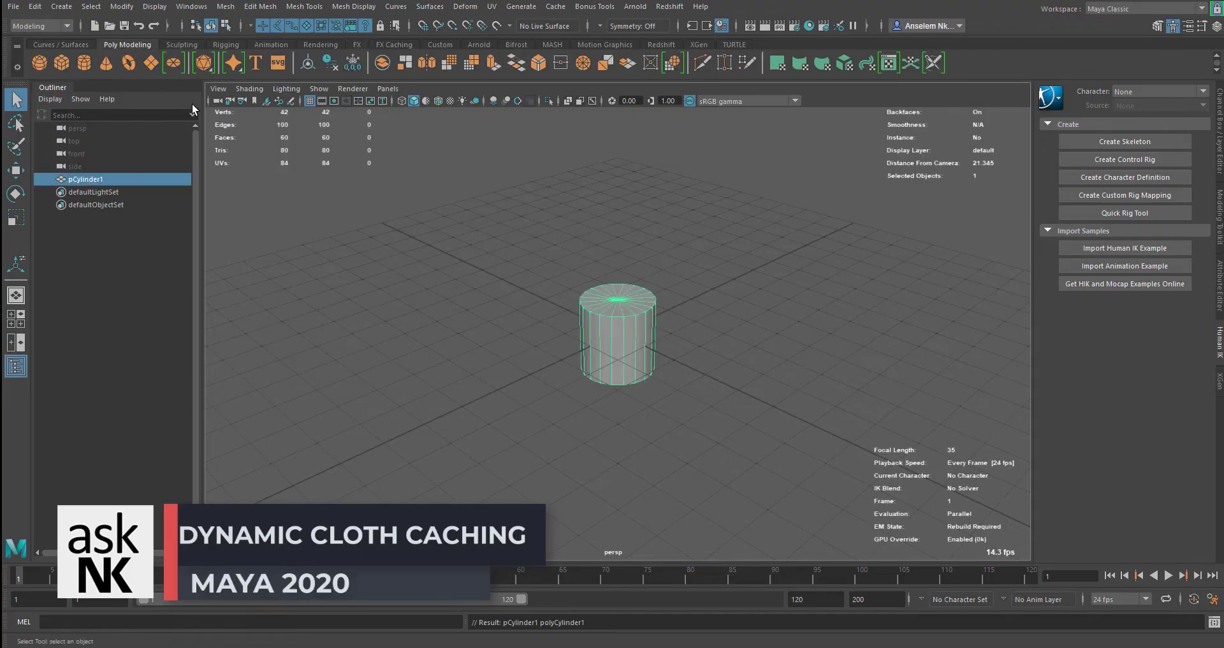
Create a polygon plane at the origin and scale it uniformly to about 15.
{"action": "left_click", "coordinate": [151, 62]}
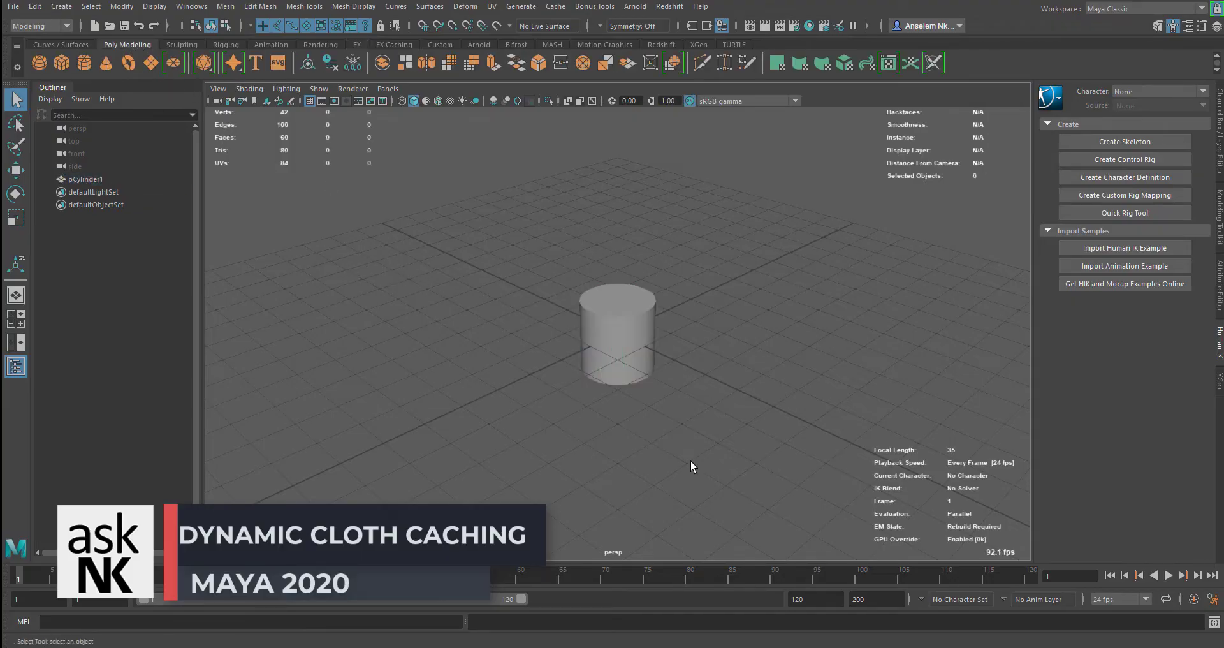
{"action": "key", "text": "r"}
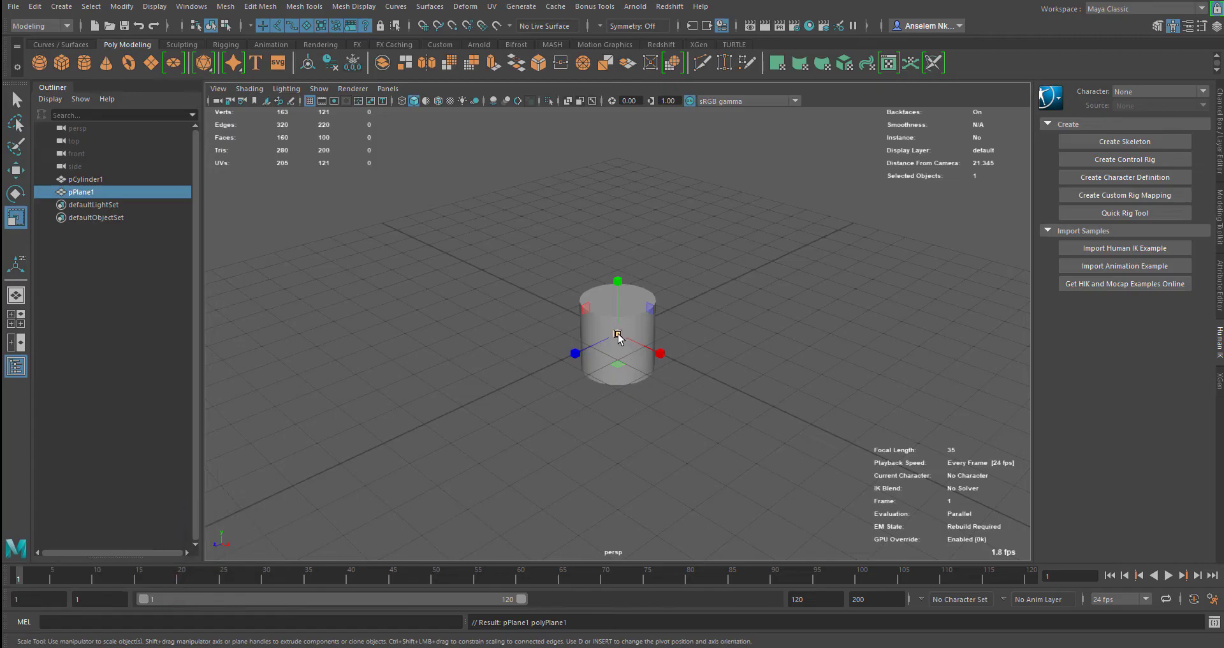
{"action": "left_click_drag", "start_coordinate": [618, 334], "coordinate": [962, 362]}
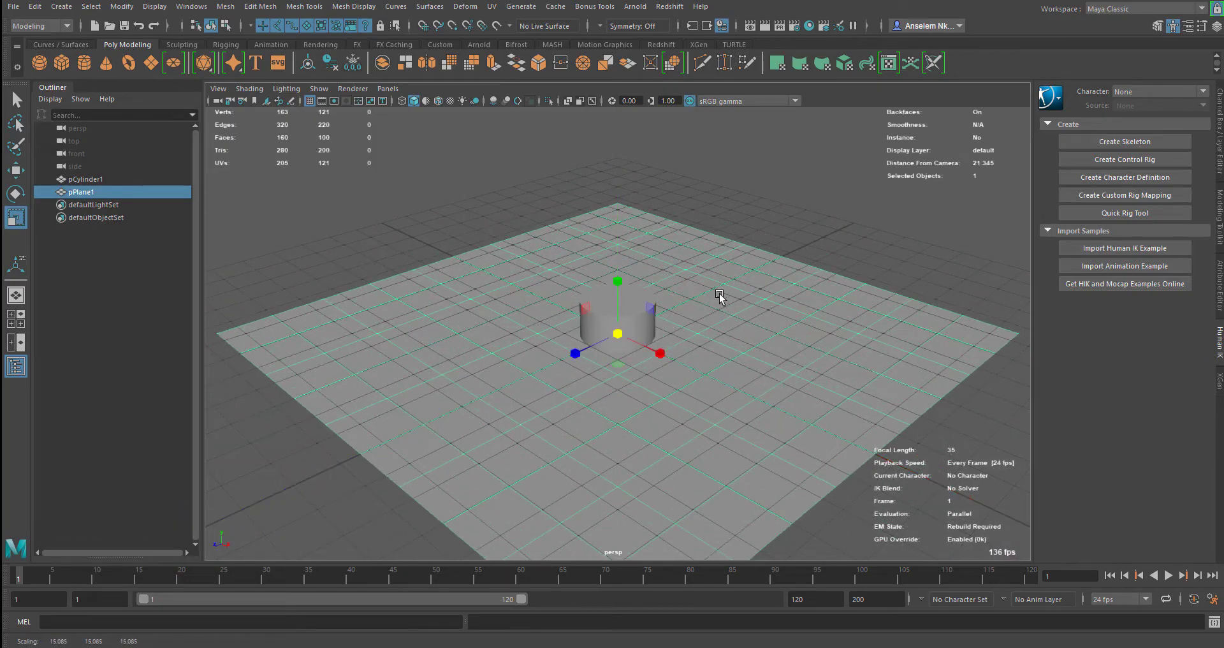
Set the plane's width and height subdivisions to 30 each.
{"action": "key", "text": "t"}
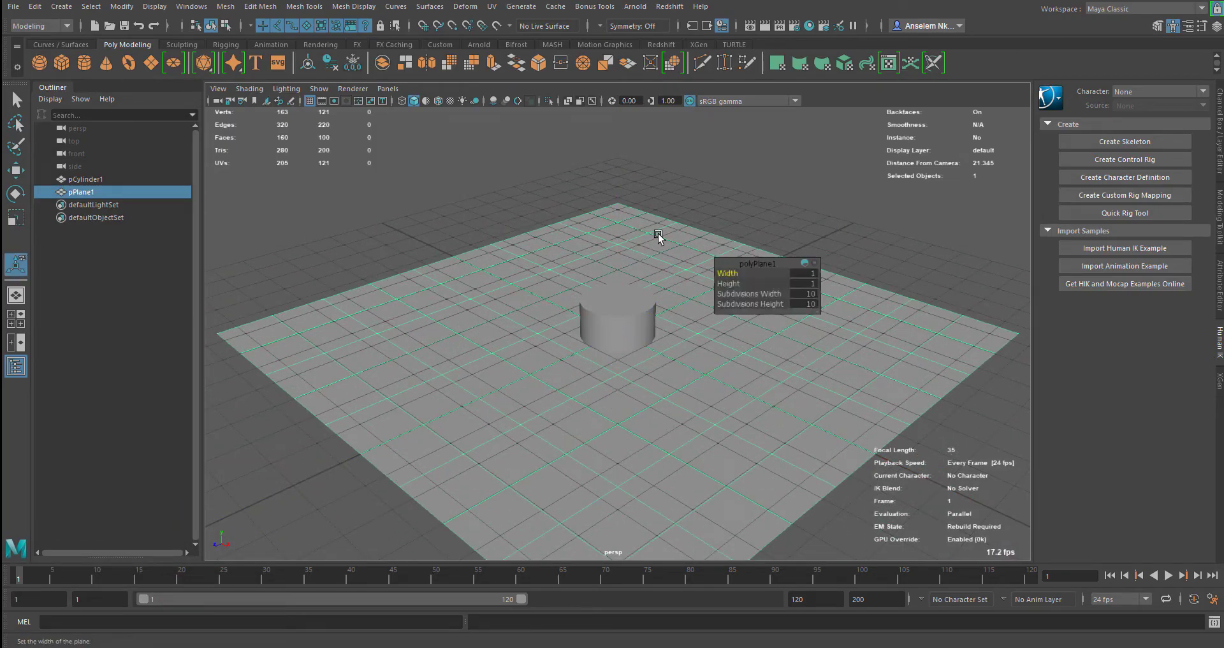
{"action": "left_click", "coordinate": [817, 293]}
{"action": "type", "text": "30"}
{"action": "key", "text": "Tab"}
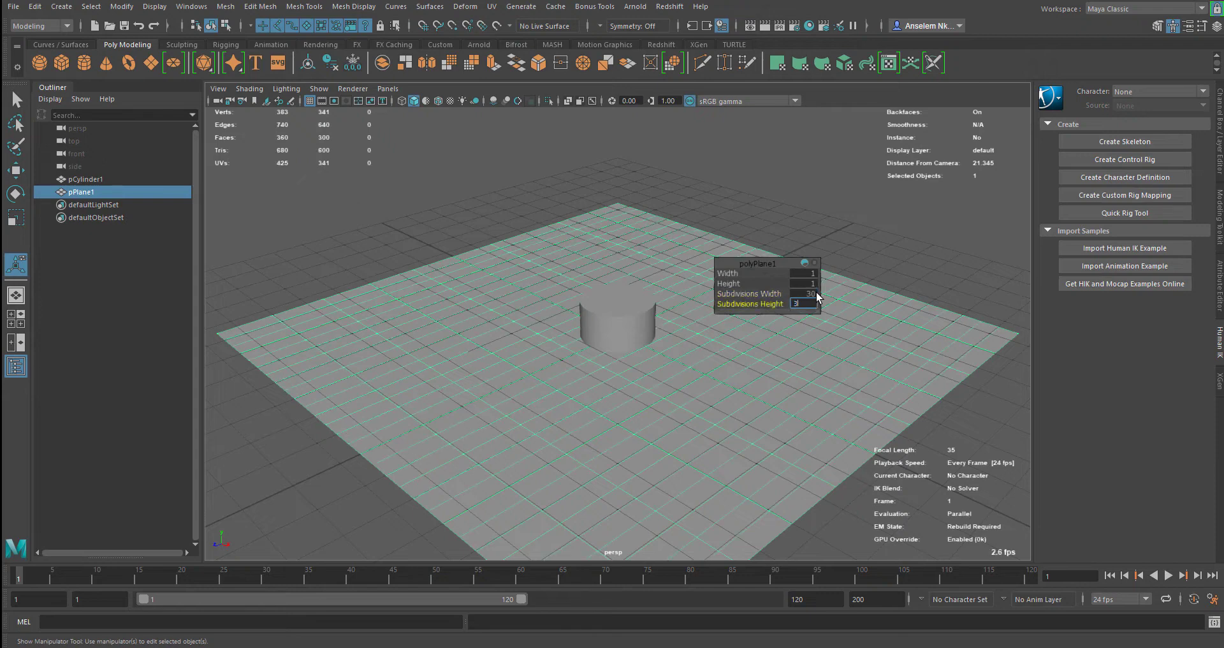
{"action": "type", "text": "30"}
{"action": "key", "text": "Return"}
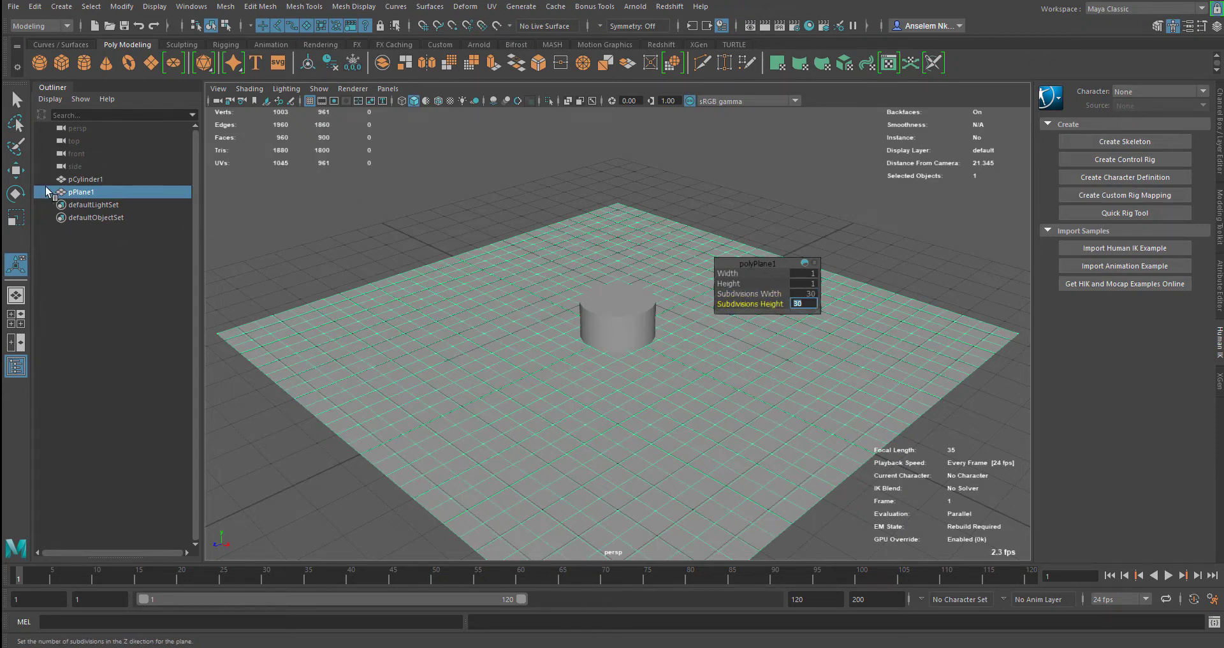
Raise the plane well above the cylinder.
{"action": "left_click", "coordinate": [16, 171]}
{"action": "scroll", "coordinate": [616, 338], "scroll_direction": "down", "scroll_amount": 3}
{"action": "left_click_drag", "start_coordinate": [637, 377], "coordinate": [598, 304], "text": "alt"}
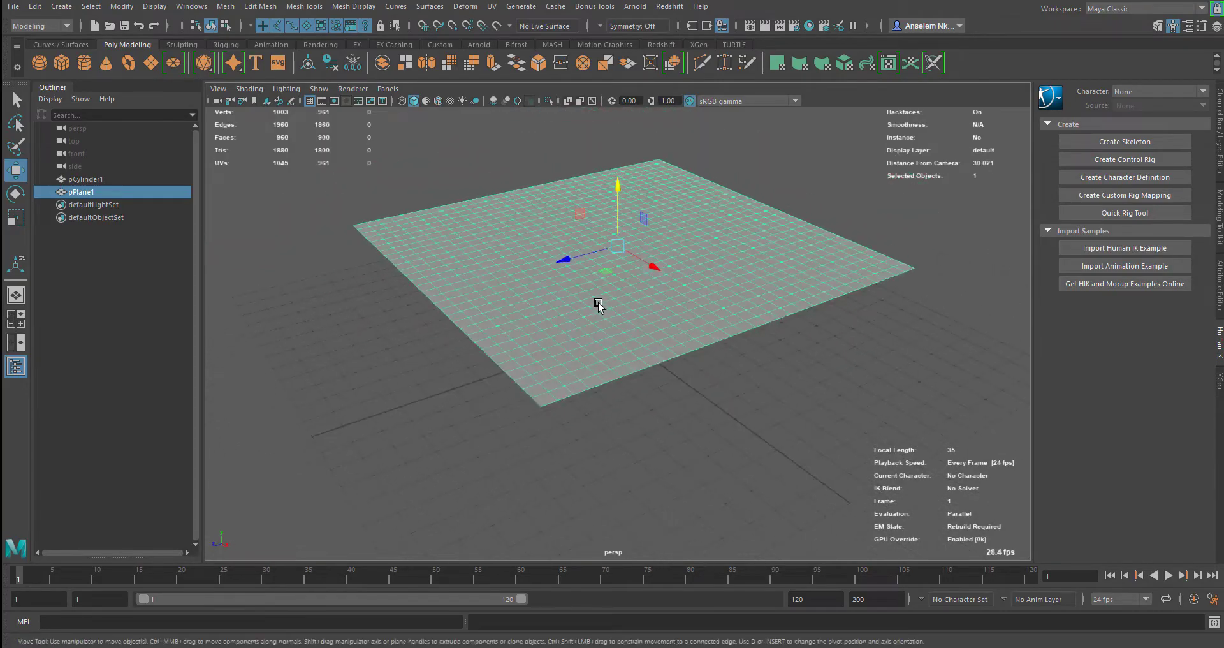
Make the plane an nCloth object and the cylinder below it a passive collider.
{"action": "left_click", "coordinate": [358, 44]}
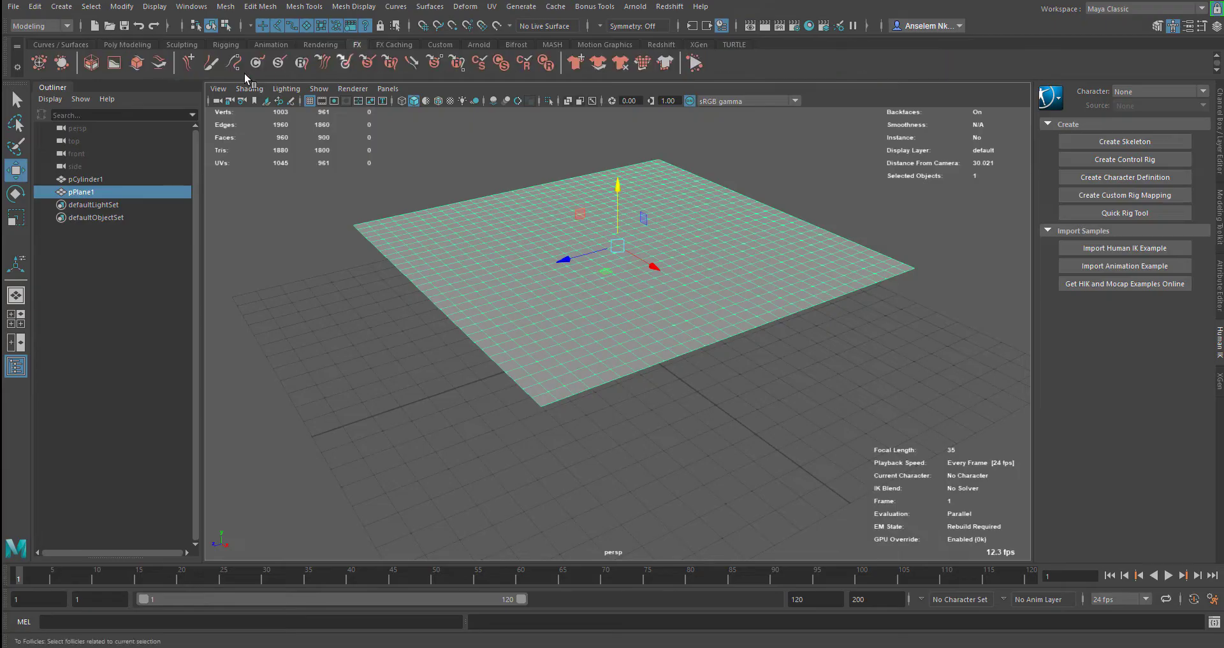
{"action": "left_click", "coordinate": [576, 63]}
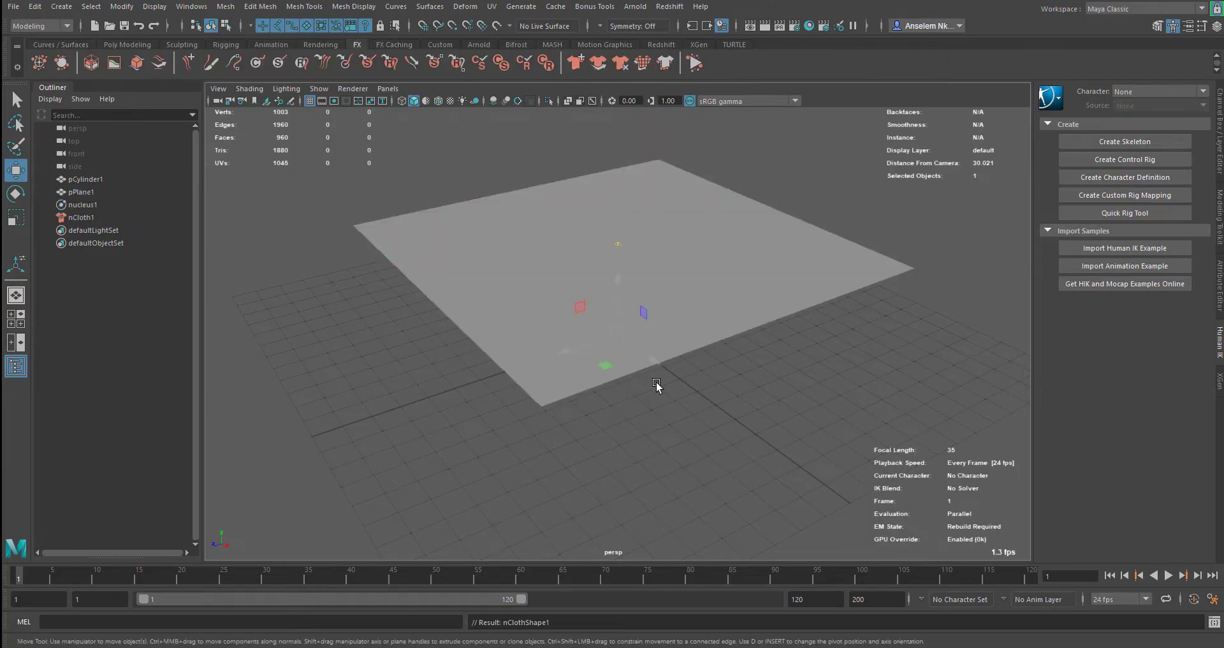
{"action": "left_click_drag", "start_coordinate": [656, 381], "coordinate": [669, 361], "text": "alt"}
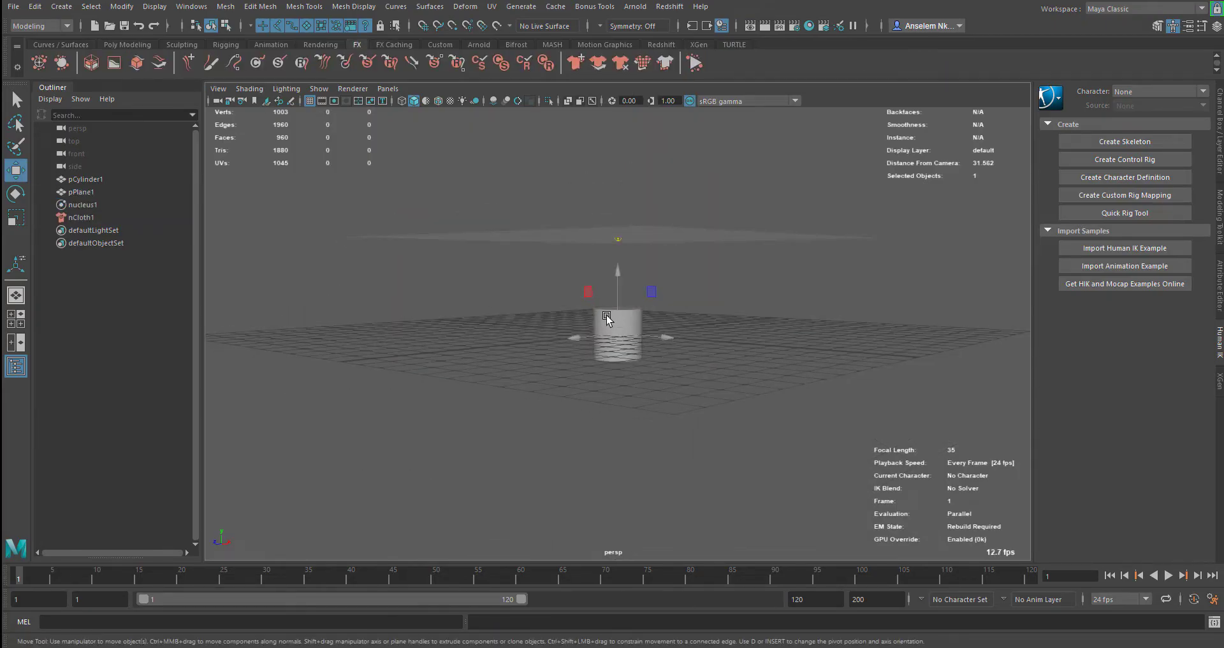
{"action": "left_click", "coordinate": [598, 63]}
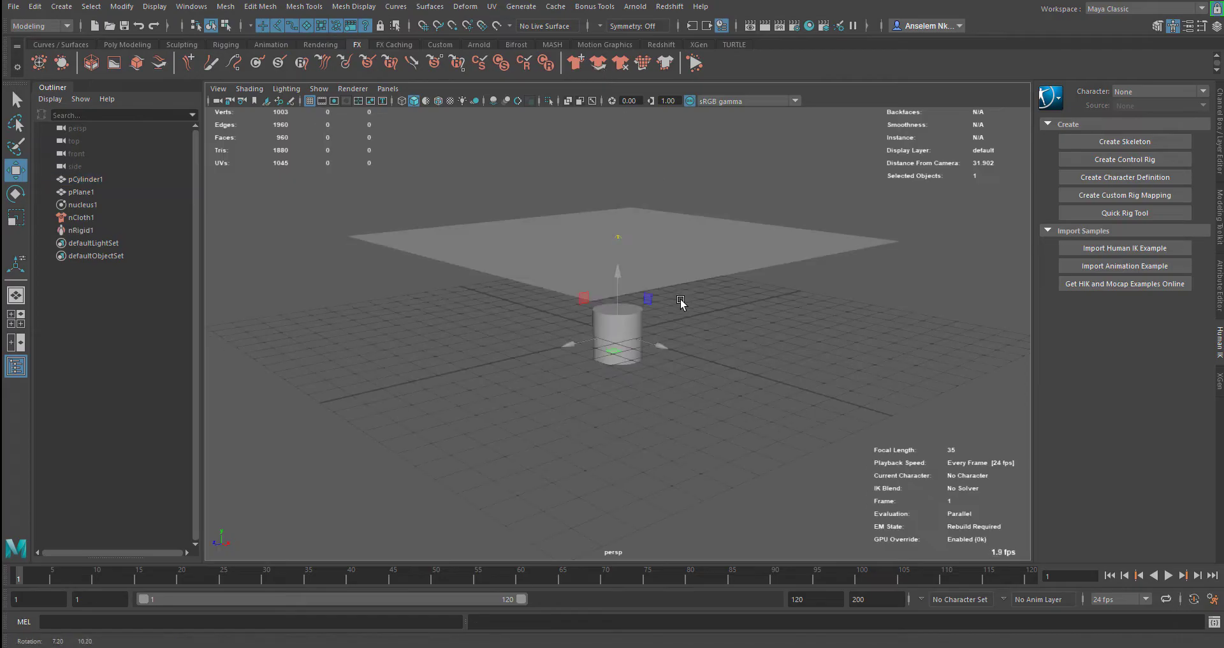
Lower the plane to about 3.28 cm in Y and play the cloth simulation with smooth mesh preview.
{"action": "left_click", "coordinate": [663, 268]}
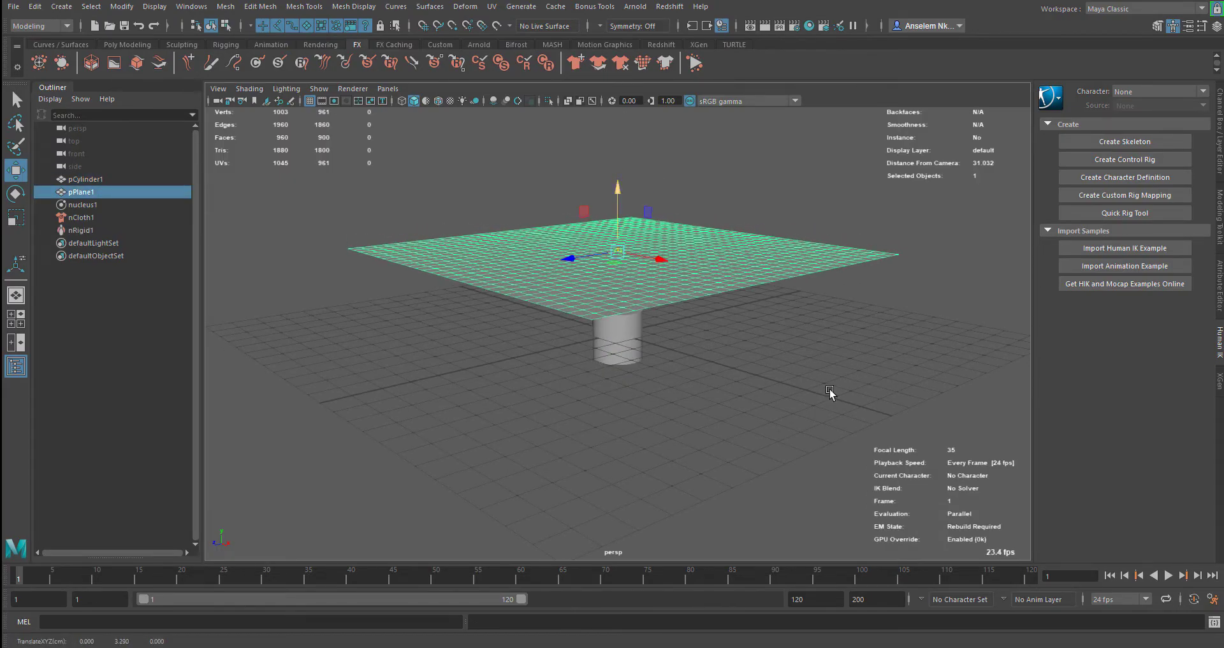
{"action": "middle_click_drag", "start_coordinate": [831, 392], "coordinate": [808, 355], "text": "alt"}
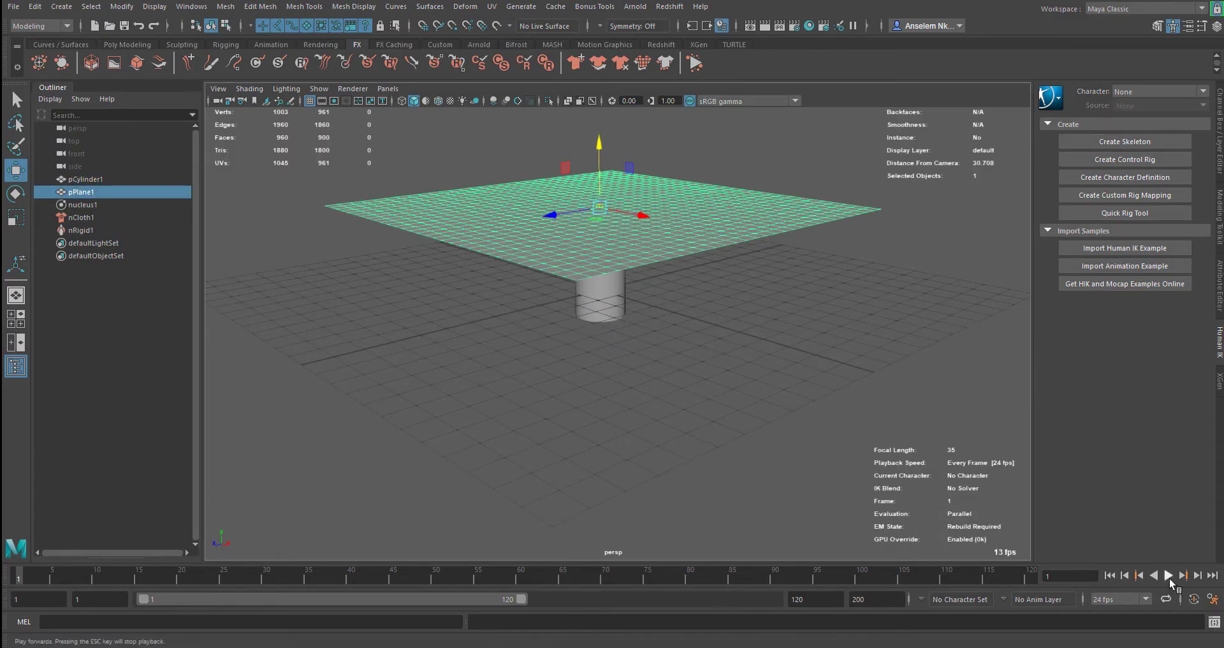
{"action": "left_click", "coordinate": [1170, 575]}
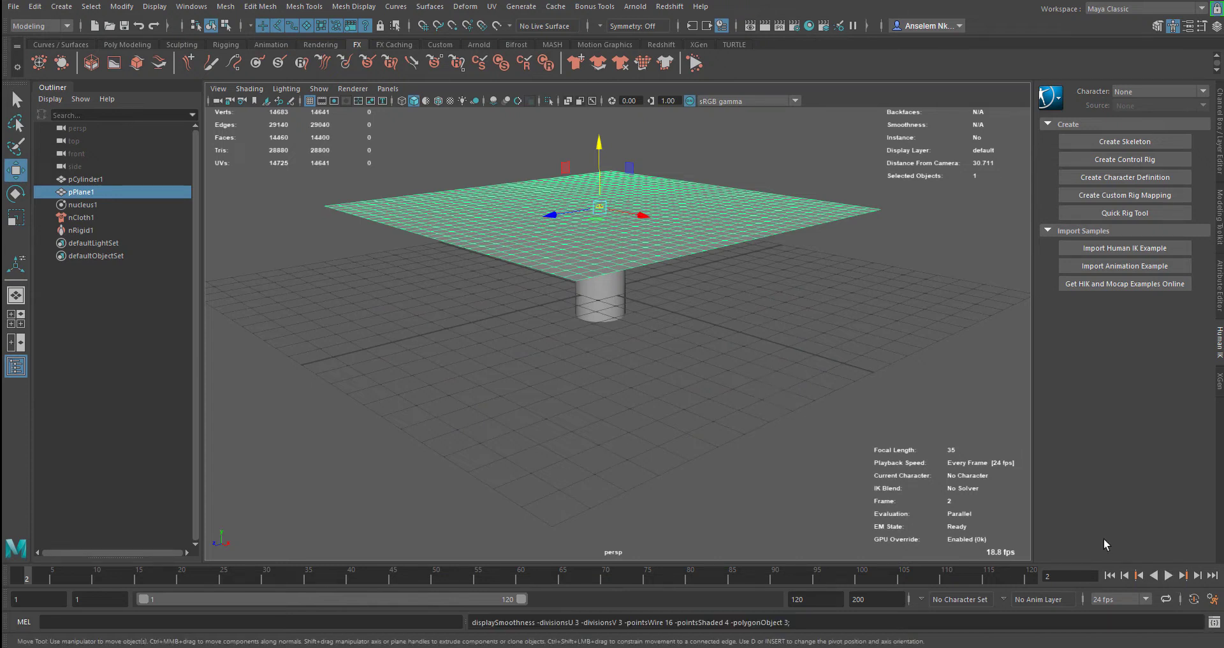
{"action": "left_click", "coordinate": [1168, 576]}
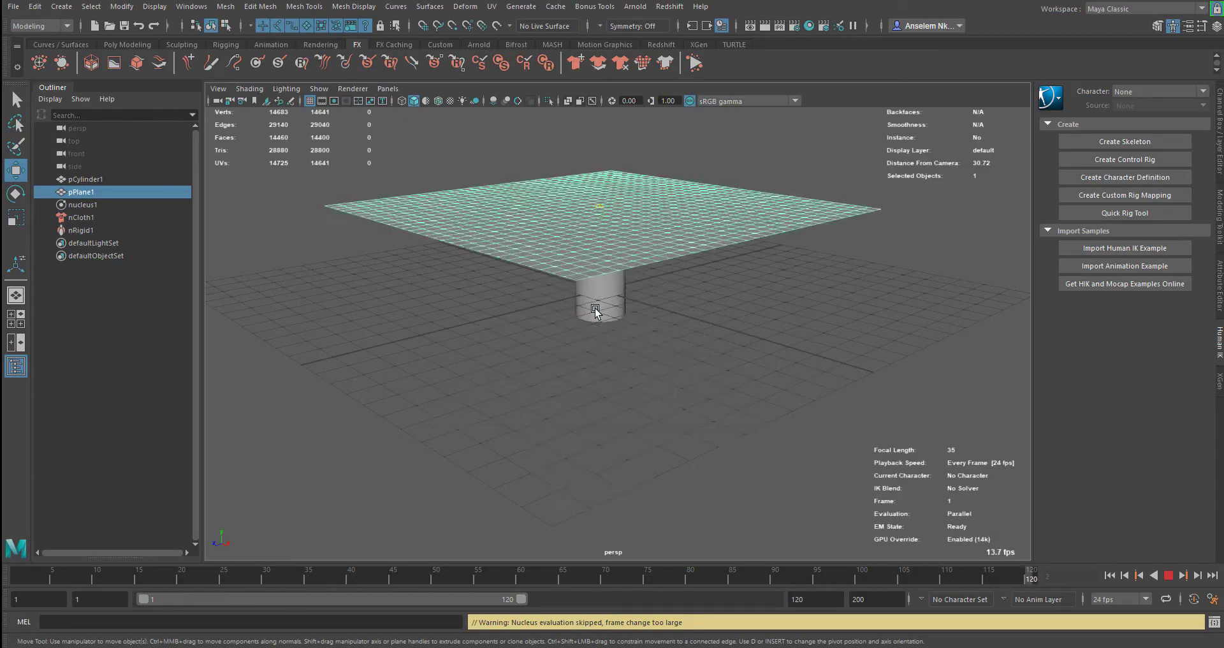
{"action": "left_click", "coordinate": [1168, 576]}
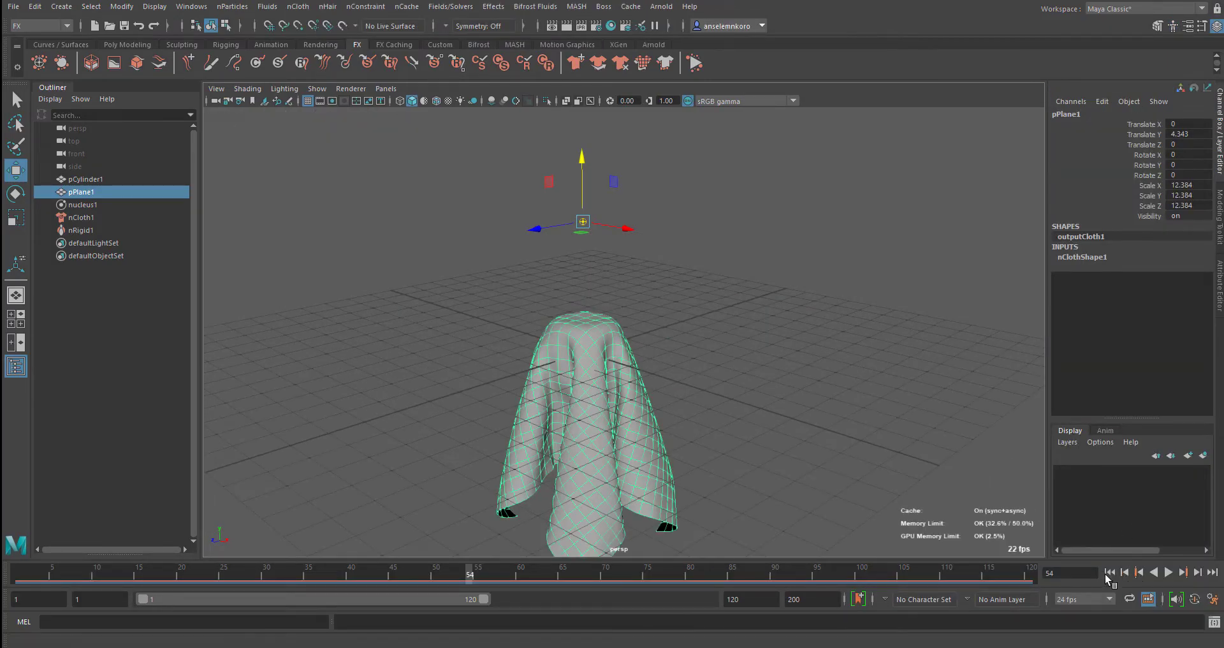
Switch back to the Maya 2020 window, replay the cached cloth simulation from the start, and return to the first frame.
{"action": "left_click", "coordinate": [1110, 573]}
{"action": "left_click", "coordinate": [1168, 572]}
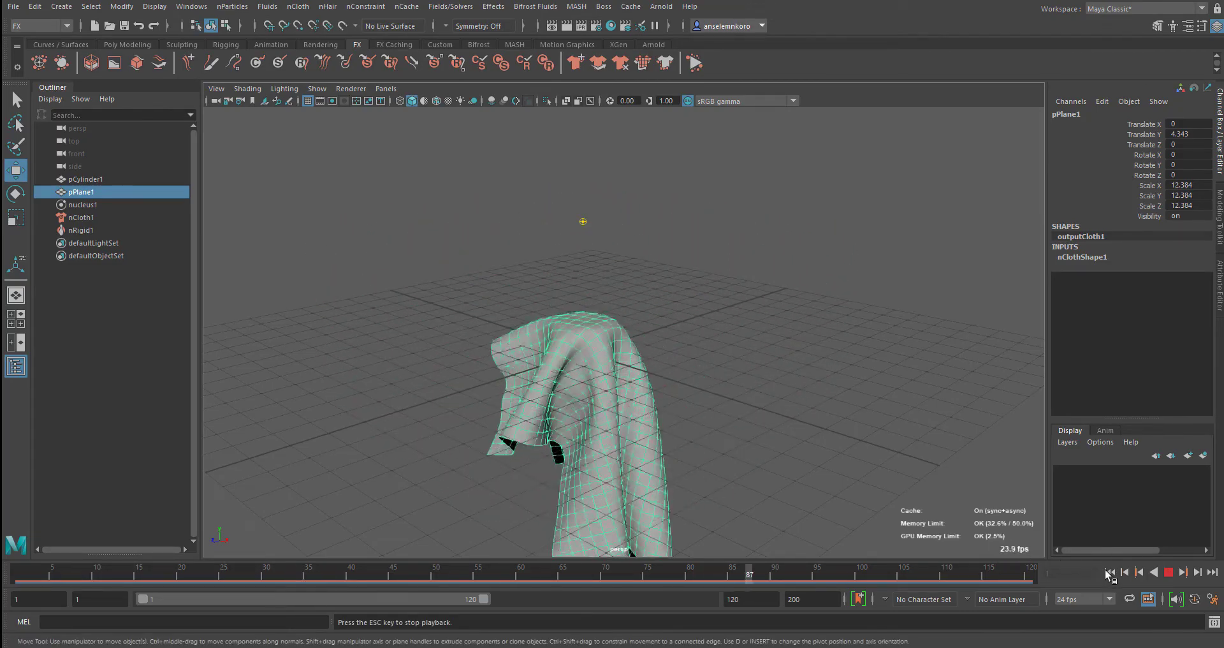
{"action": "left_click", "coordinate": [1169, 573]}
{"action": "left_click", "coordinate": [1110, 573]}
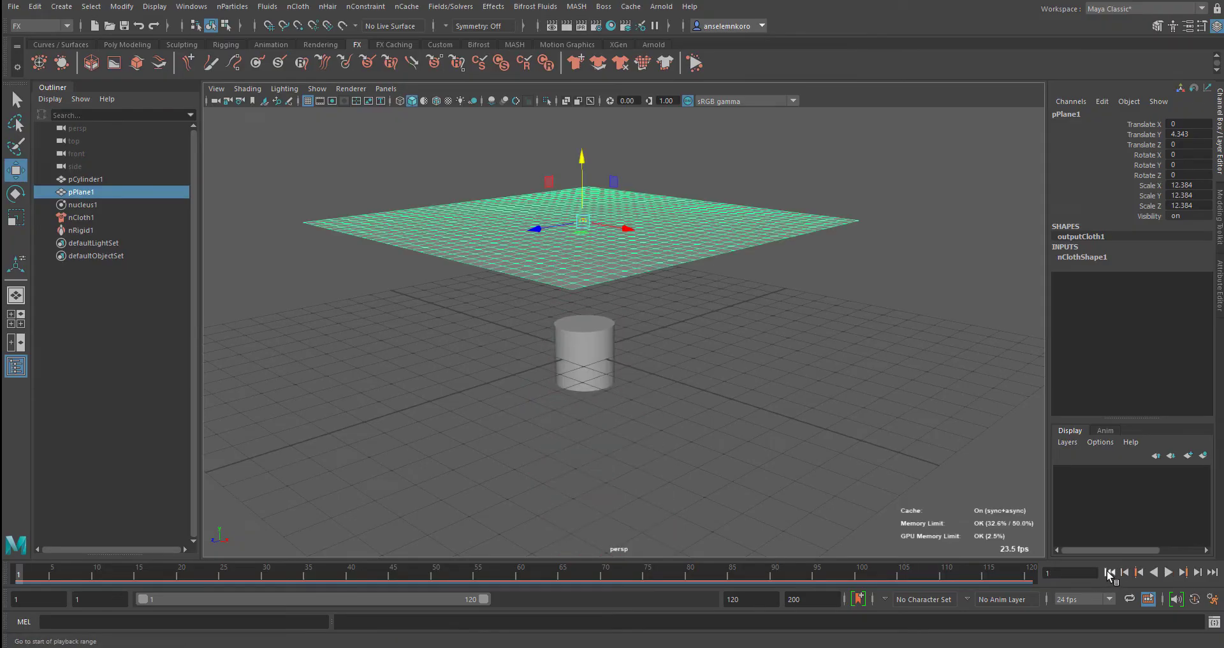
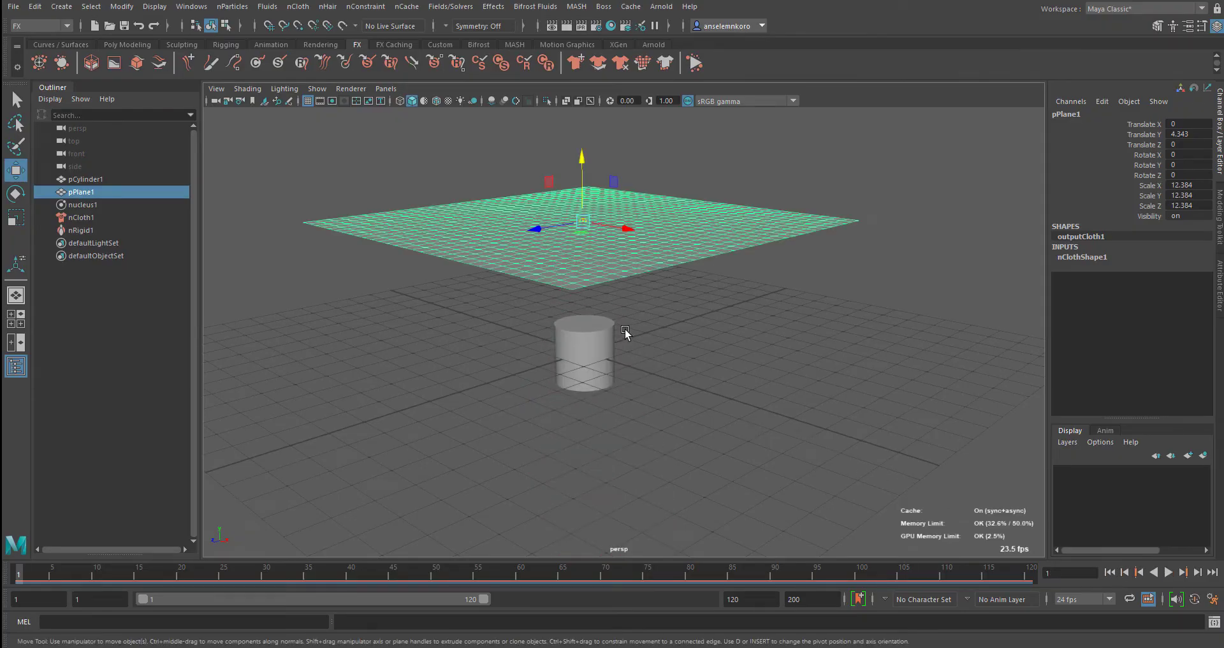
Scale the cloth plane up uniformly to about 22.4.
{"action": "key", "text": "r"}
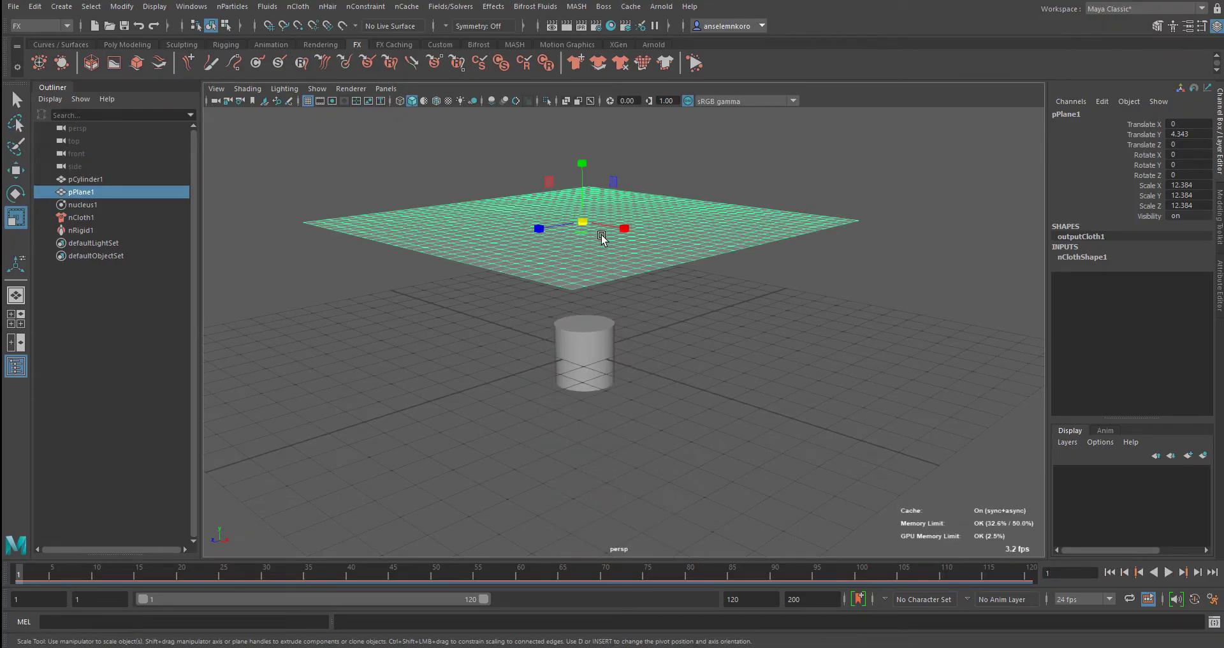
{"action": "left_click_drag", "start_coordinate": [583, 223], "coordinate": [776, 230]}
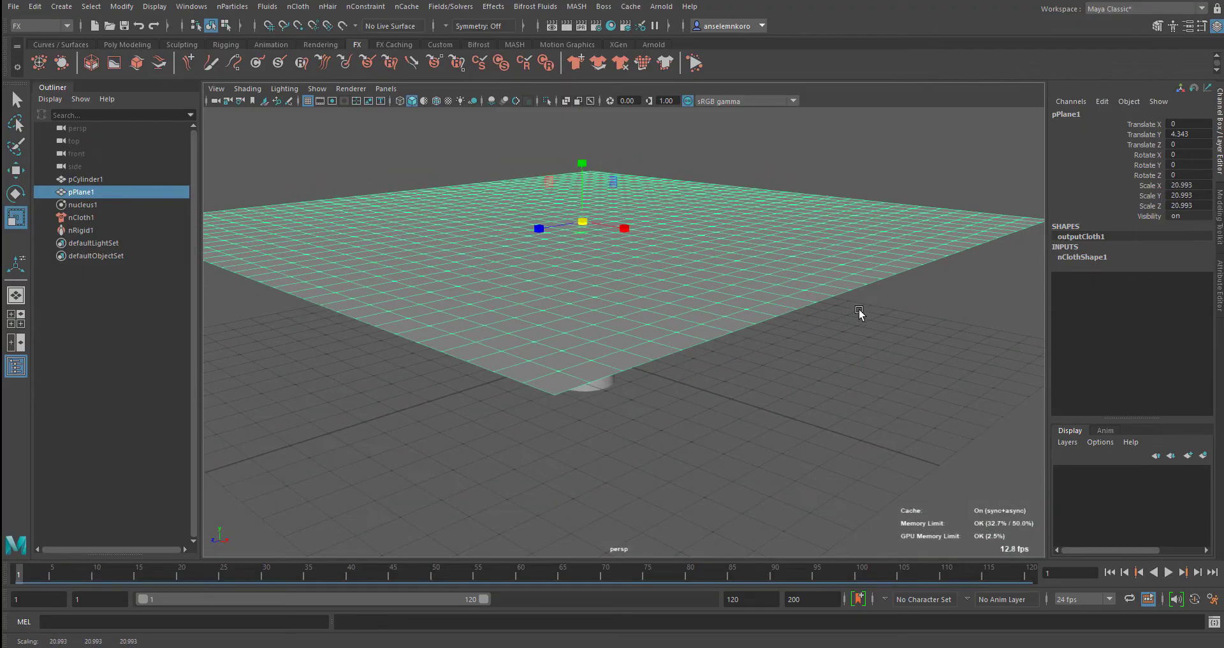
{"action": "right_click_drag", "start_coordinate": [859, 312], "coordinate": [686, 306], "text": "alt"}
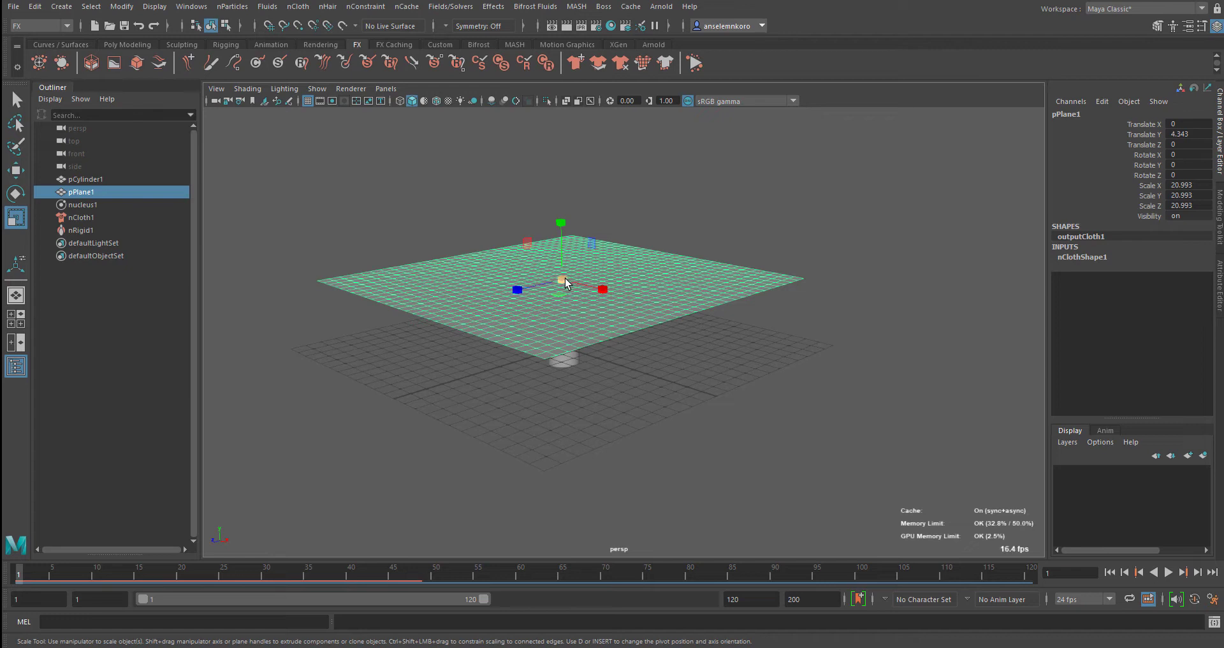
{"action": "mouse_move", "coordinate": [565, 279]}
{"action": "left_mouse_down"}
{"action": "mouse_move", "coordinate": [610, 284]}
{"action": "mouse_move", "coordinate": [581, 286]}
{"action": "left_mouse_up"}
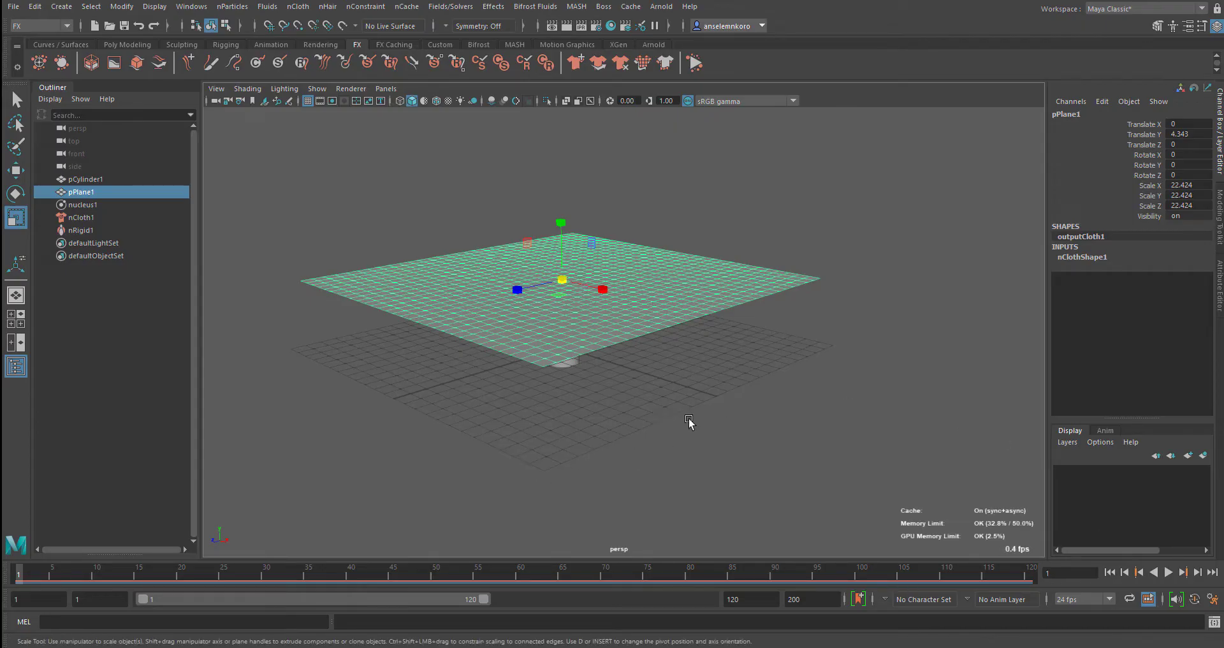
Select the cylinder under the cloth and scale it up uniformly to about 1.5.
{"action": "left_click_drag", "start_coordinate": [730, 435], "coordinate": [684, 419], "text": "alt"}
{"action": "scroll", "coordinate": [617, 398], "scroll_direction": "up", "scroll_amount": 4}
{"action": "left_click", "coordinate": [537, 348]}
{"action": "middle_click_drag", "start_coordinate": [619, 361], "coordinate": [677, 368], "text": "alt"}
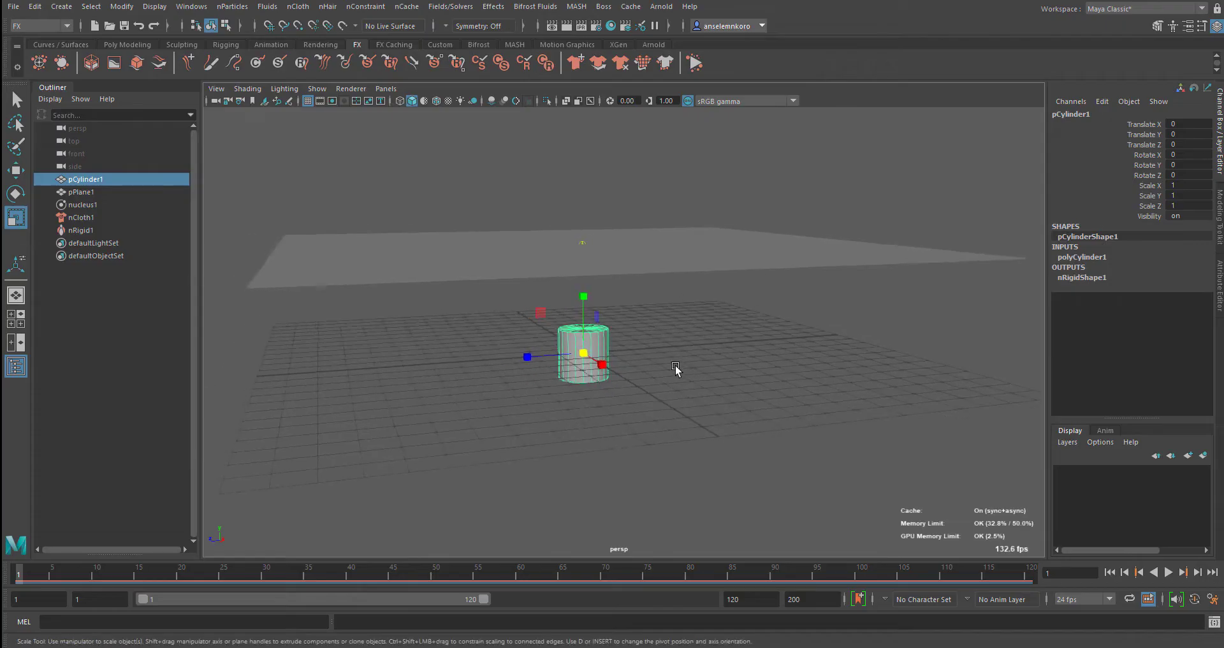
{"action": "scroll", "coordinate": [677, 368], "scroll_direction": "down", "scroll_amount": 2}
{"action": "mouse_move", "coordinate": [588, 350]}
{"action": "left_mouse_down"}
{"action": "mouse_move", "coordinate": [664, 359]}
{"action": "mouse_move", "coordinate": [592, 357]}
{"action": "mouse_move", "coordinate": [602, 358]}
{"action": "left_mouse_up"}
{"action": "middle_click_drag", "start_coordinate": [650, 325], "coordinate": [705, 331], "text": "alt"}
{"action": "scroll", "coordinate": [701, 330], "scroll_direction": "down", "scroll_amount": 2}
{"action": "left_click_drag", "start_coordinate": [669, 338], "coordinate": [662, 338], "text": "alt"}
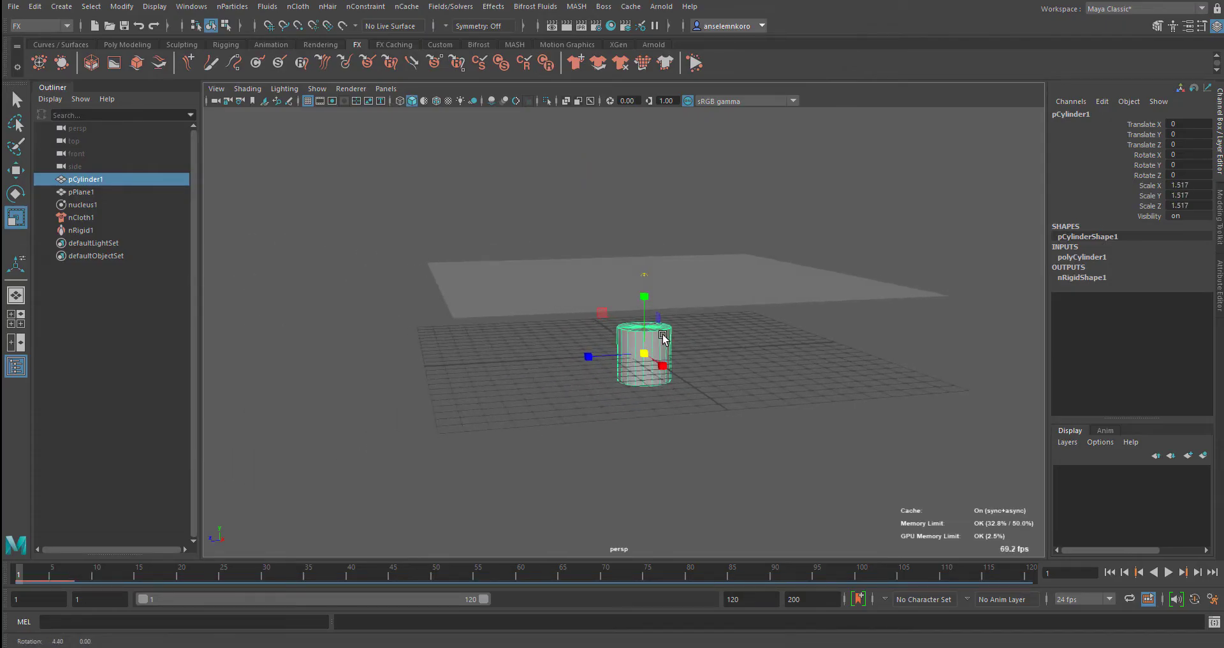
Key the cylinder at frame 1, and raise it to about 5.93 in Y at frame 25.
{"action": "key", "text": "s"}
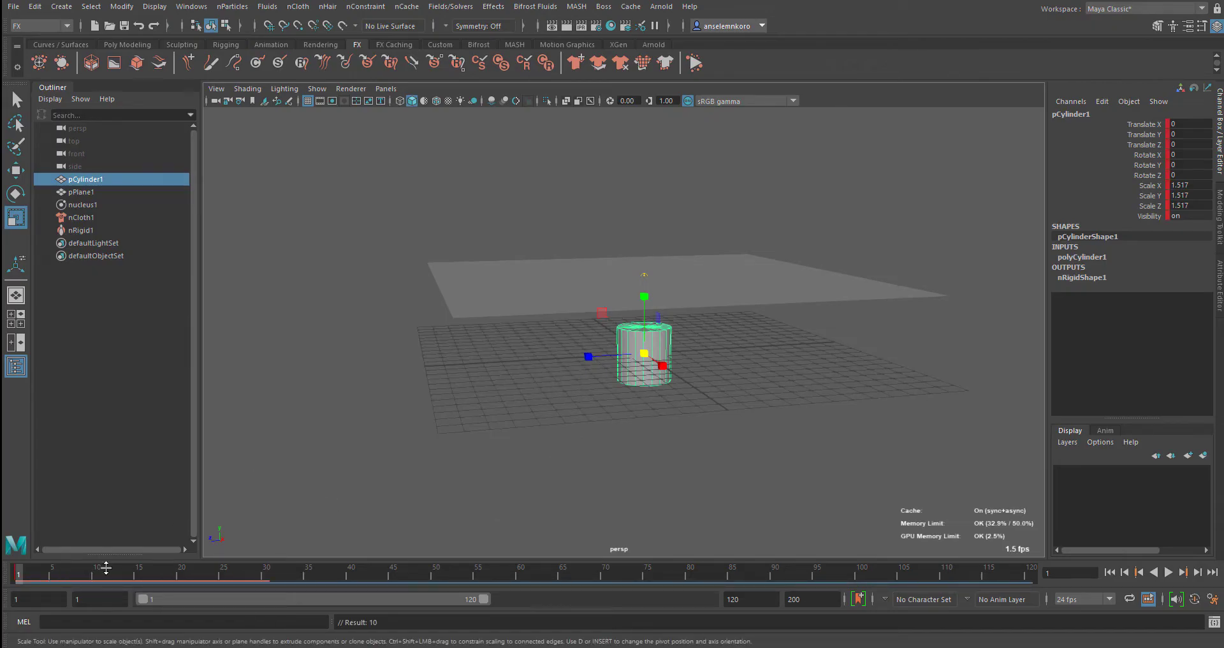
{"action": "mouse_move", "coordinate": [102, 571]}
{"action": "left_mouse_down"}
{"action": "mouse_move", "coordinate": [275, 576]}
{"action": "mouse_move", "coordinate": [223, 577]}
{"action": "left_mouse_up"}
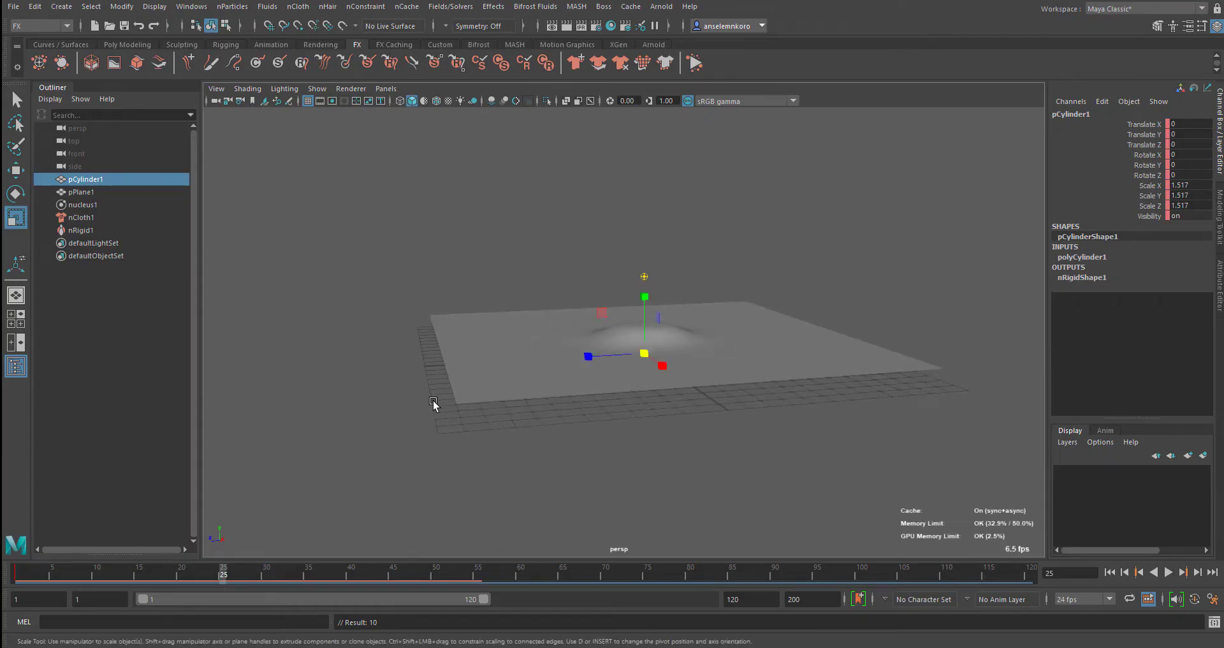
{"action": "key", "text": "w"}
{"action": "left_click_drag", "start_coordinate": [644, 280], "coordinate": [643, 188]}
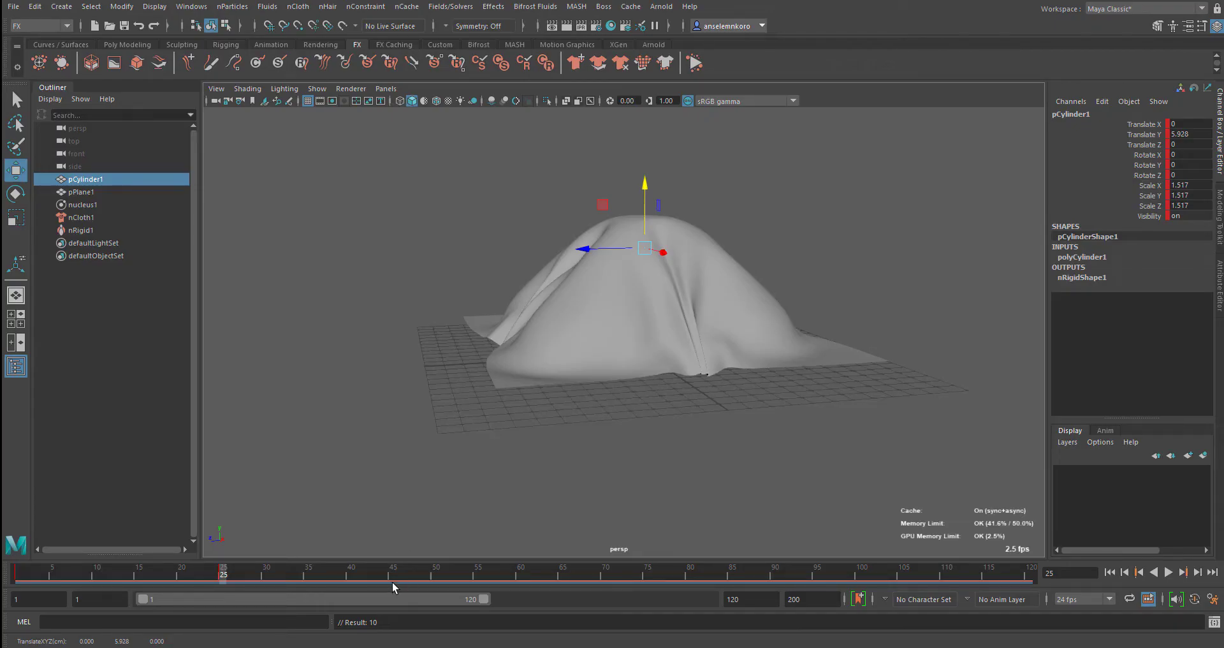
Go to frame 50 and rotate the cylinder about 56 degrees around Z.
{"action": "mouse_move", "coordinate": [322, 576]}
{"action": "left_mouse_down"}
{"action": "mouse_move", "coordinate": [455, 573]}
{"action": "mouse_move", "coordinate": [411, 574]}
{"action": "mouse_move", "coordinate": [437, 572]}
{"action": "left_mouse_up"}
{"action": "left_click_drag", "start_coordinate": [665, 343], "coordinate": [745, 352], "text": "alt"}
{"action": "key", "text": "e"}
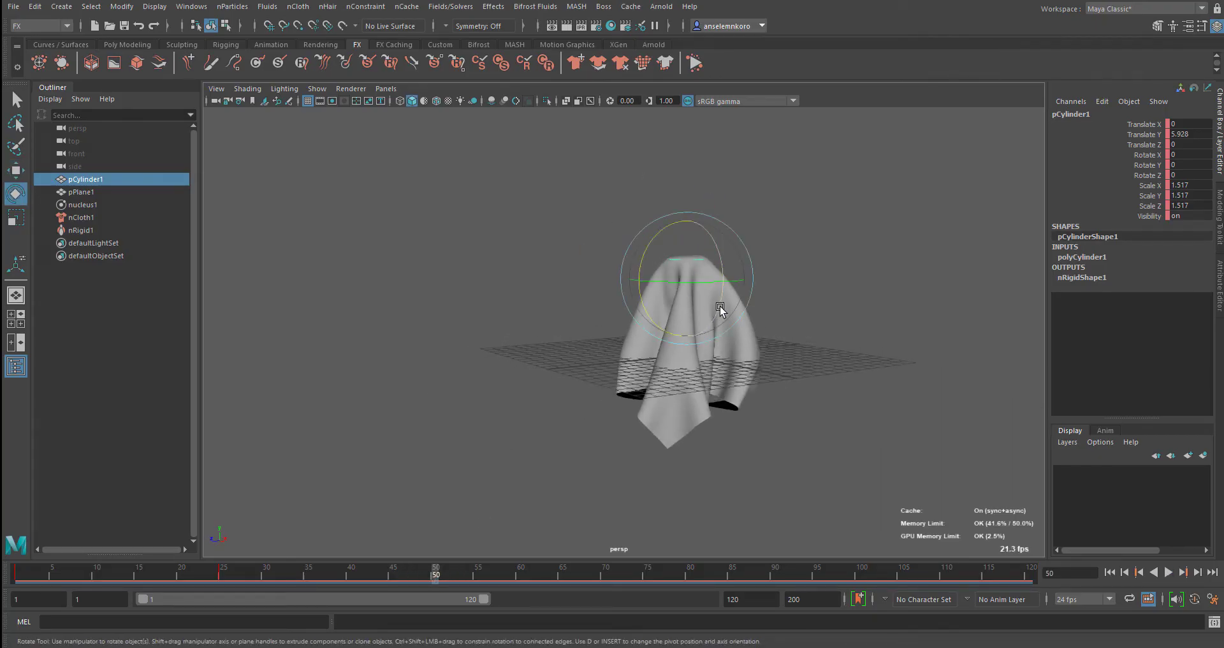
{"action": "left_click_drag", "start_coordinate": [719, 312], "coordinate": [736, 253]}
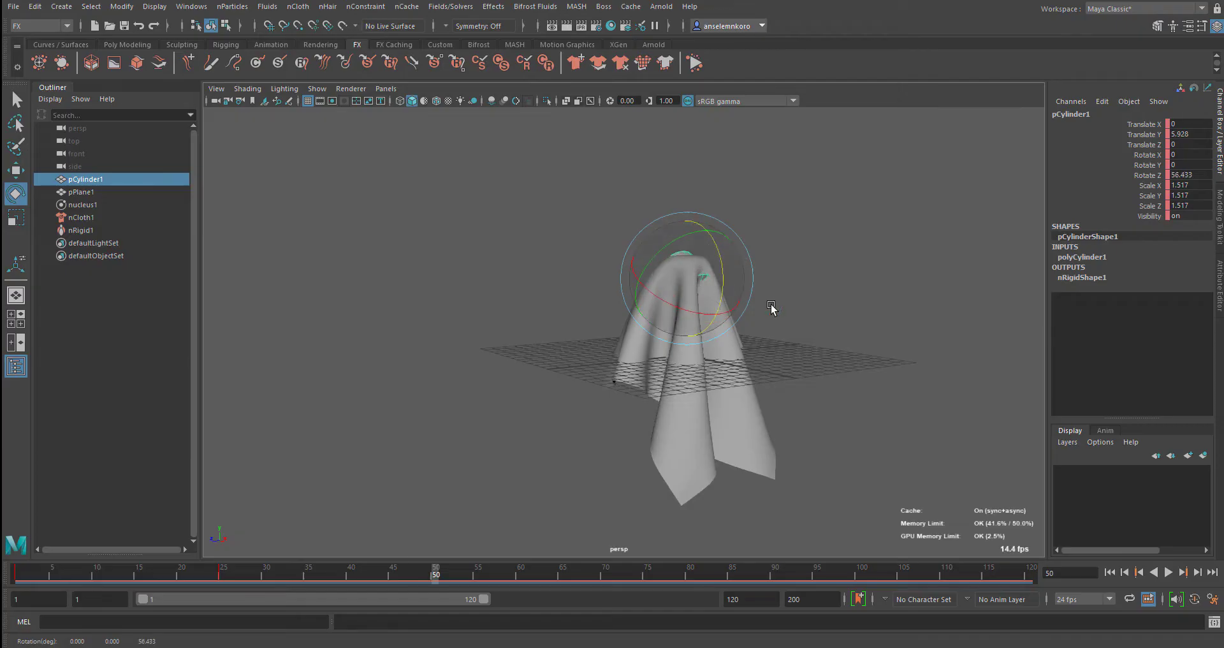
Move the tilted cylinder at frame 50 to about X 3.98, Y 8.92, Z -2.02.
{"action": "middle_click_drag", "start_coordinate": [771, 307], "coordinate": [718, 294], "text": "alt"}
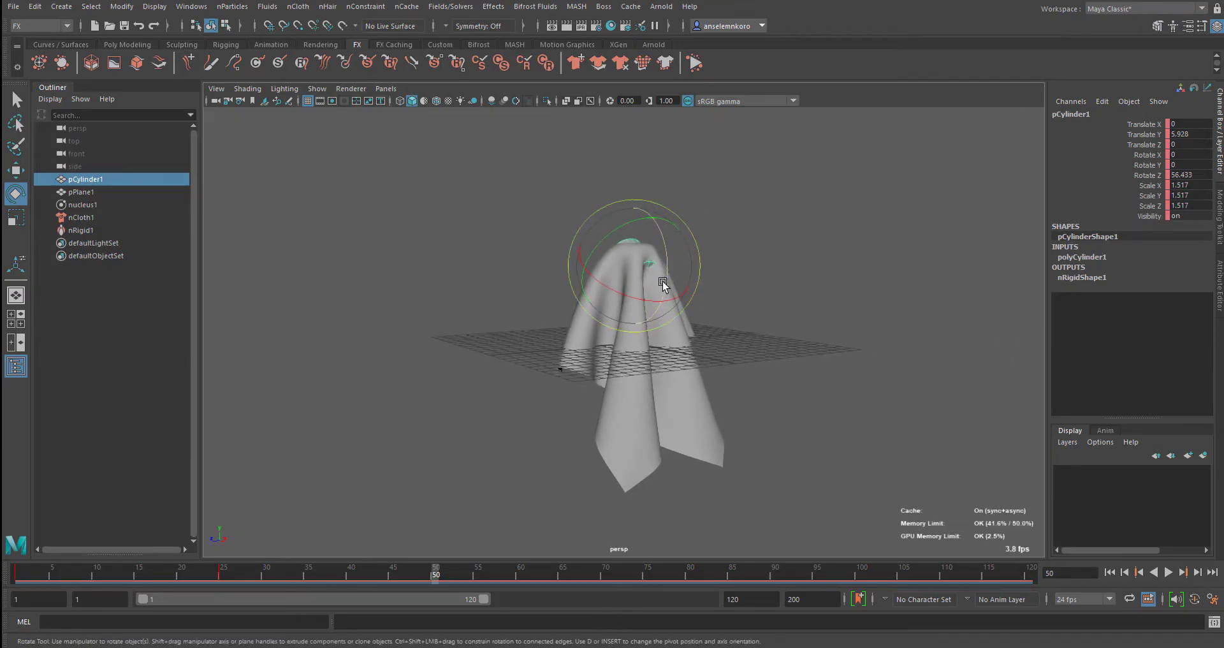
{"action": "key", "text": "r"}
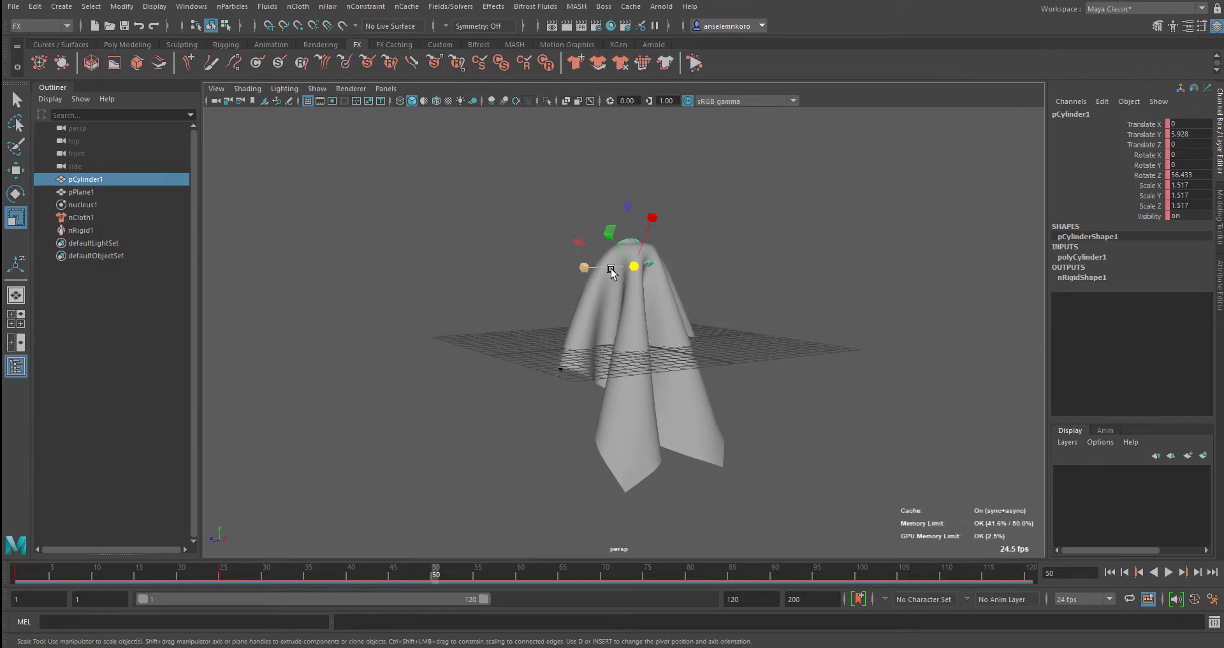
{"action": "key", "text": "w"}
{"action": "left_click_drag", "start_coordinate": [602, 269], "coordinate": [674, 288], "text": "alt"}
{"action": "left_click_drag", "start_coordinate": [611, 261], "coordinate": [674, 227]}
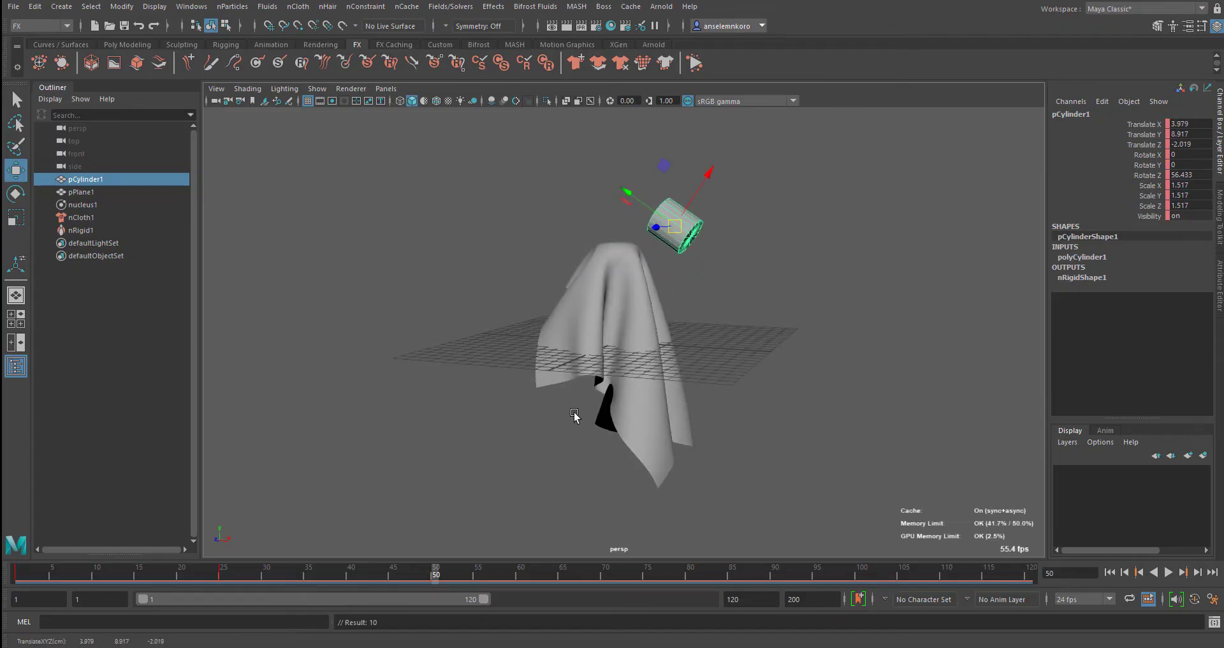
Go to frame 75, scale the cylinder uniformly to about 2.69 and set a key on it.
{"action": "left_click_drag", "start_coordinate": [564, 570], "coordinate": [714, 572]}
{"action": "left_click_drag", "start_coordinate": [789, 570], "coordinate": [530, 572]}
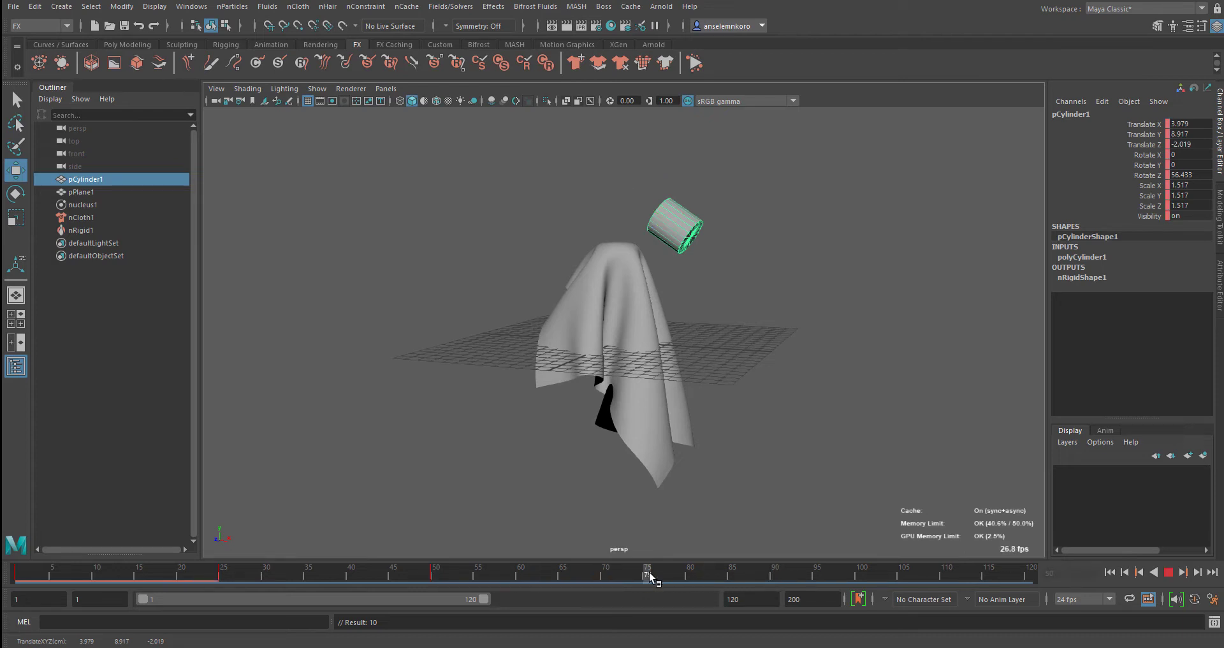
{"action": "left_click_drag", "start_coordinate": [649, 573], "coordinate": [647, 572]}
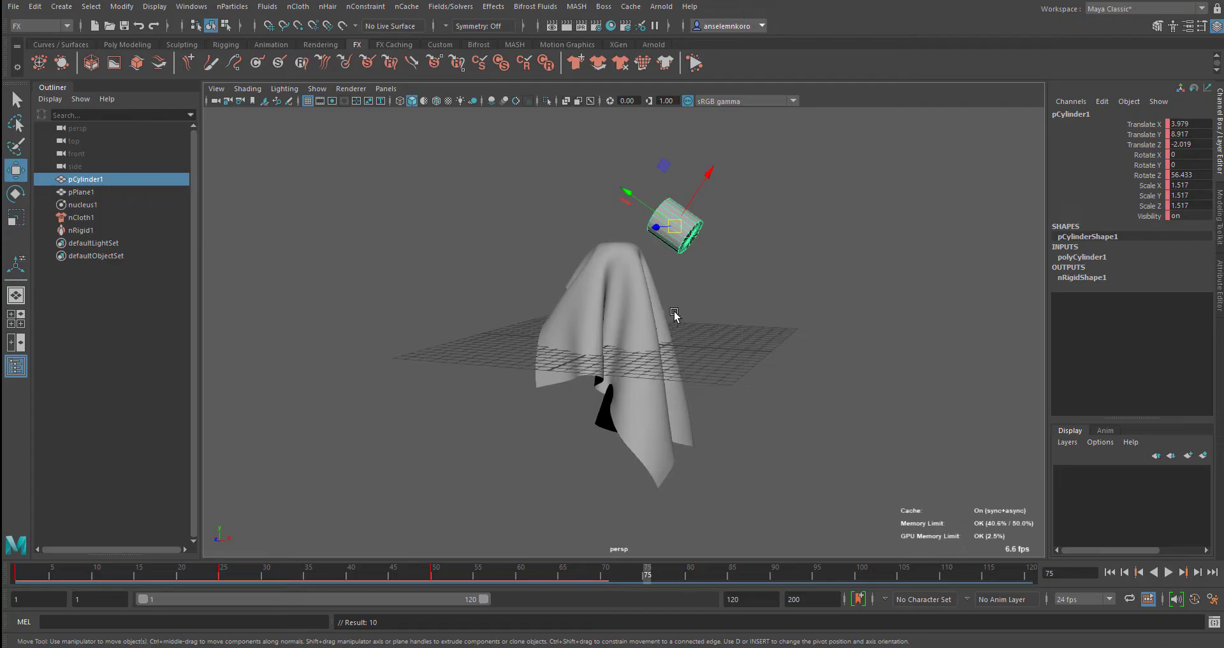
{"action": "key", "text": "e"}
{"action": "key", "text": "r"}
{"action": "left_click_drag", "start_coordinate": [682, 228], "coordinate": [765, 264]}
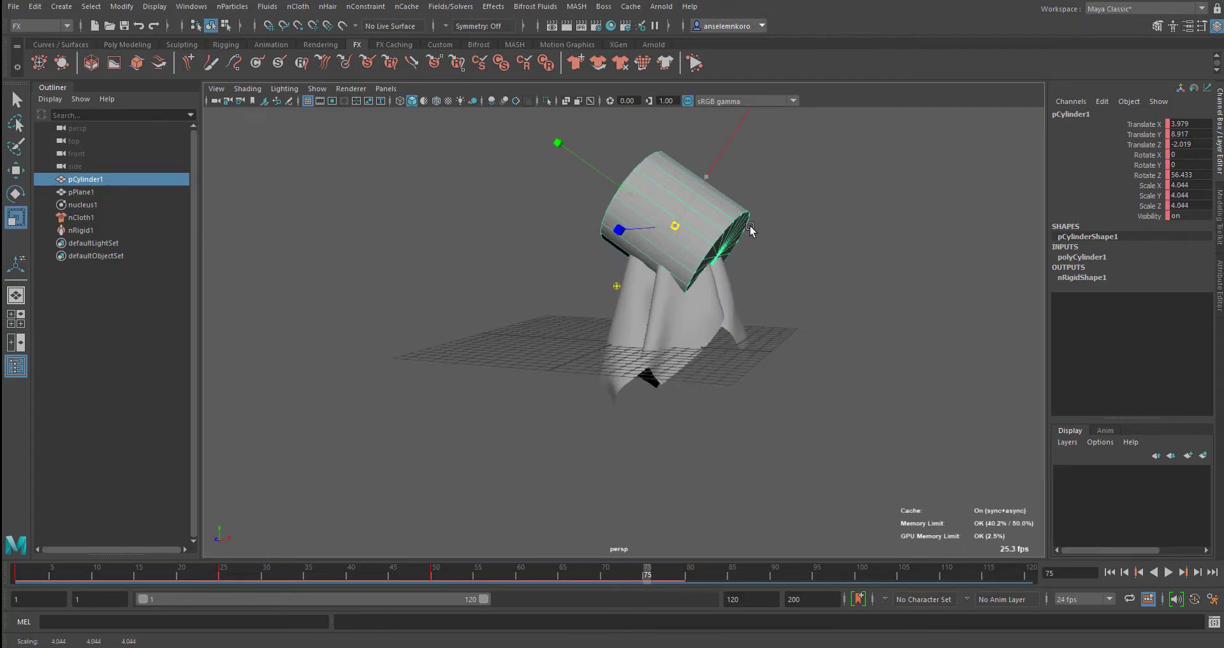
{"action": "middle_click_drag", "start_coordinate": [765, 264], "coordinate": [680, 253], "text": "alt"}
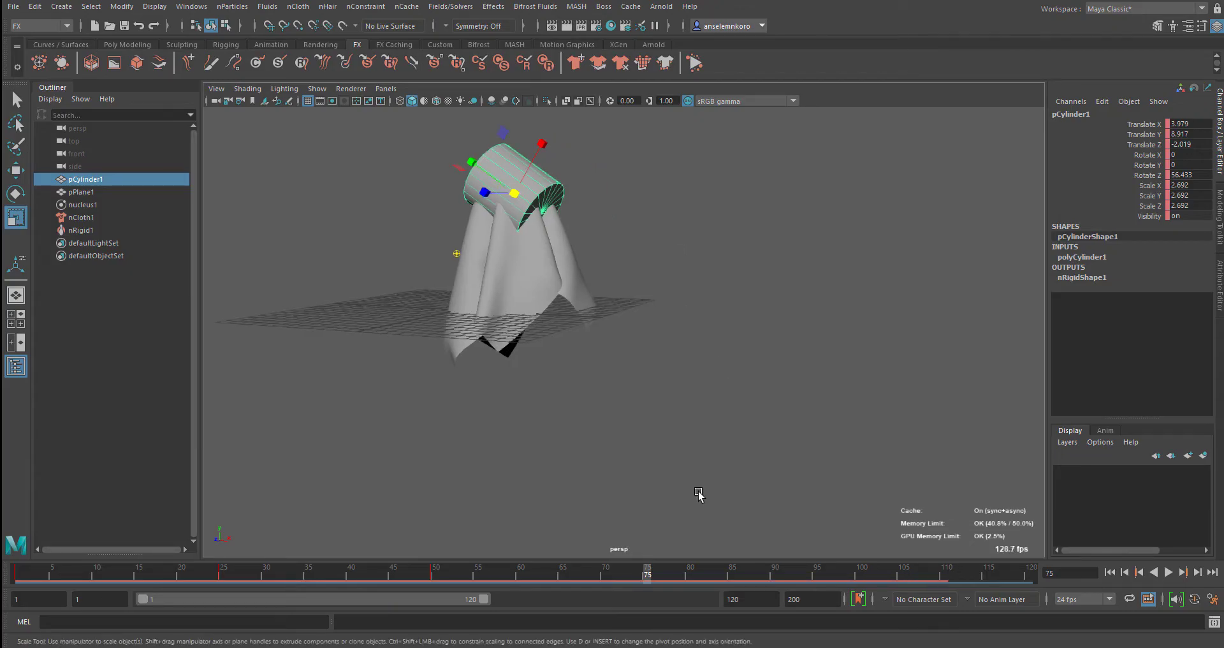
{"action": "key", "text": "s"}
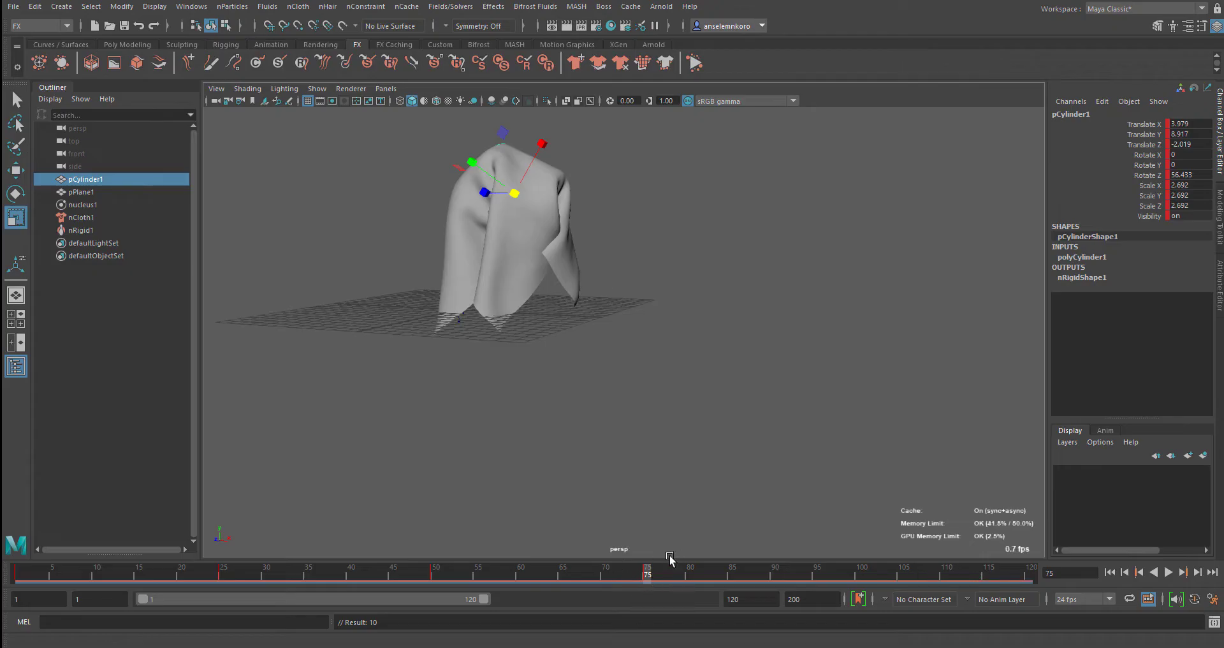
Play back the cached cloth simulation over the keyframed cylinder.
{"action": "left_click_drag", "start_coordinate": [557, 374], "coordinate": [702, 327], "text": "alt"}
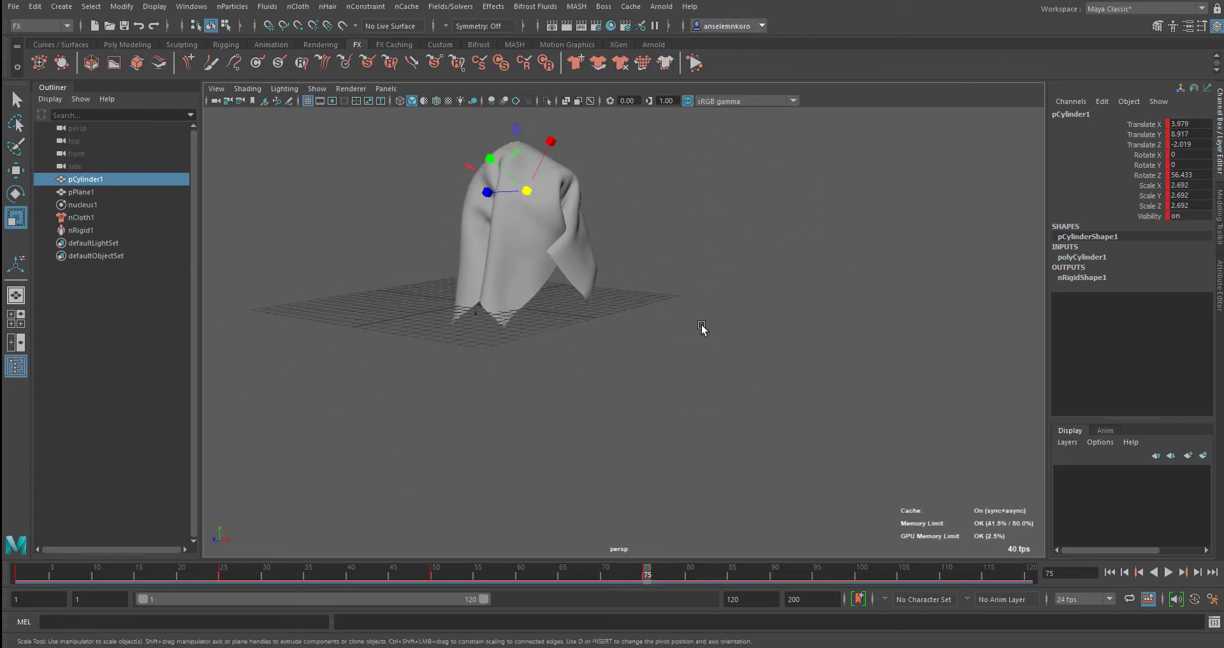
{"action": "left_click", "coordinate": [1169, 573]}
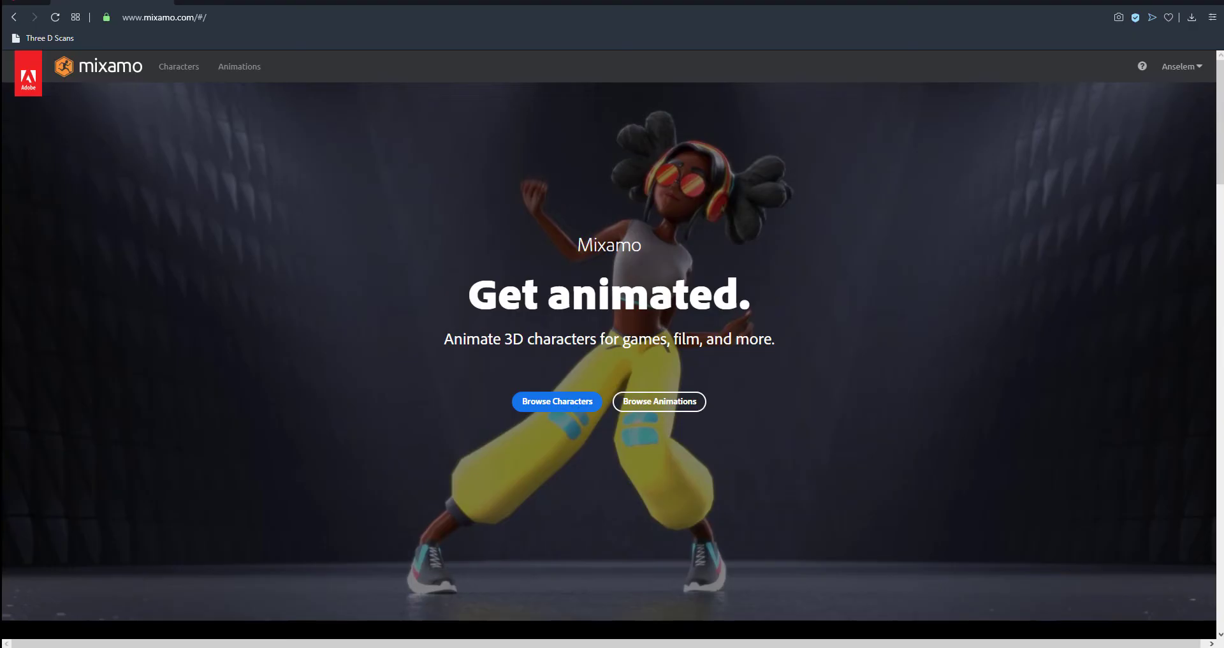
Switch to the Mixamo website and look through its home page, including the automatic character rigging section.
{"action": "scroll", "coordinate": [526, 343], "scroll_direction": "down", "scroll_amount": 20}
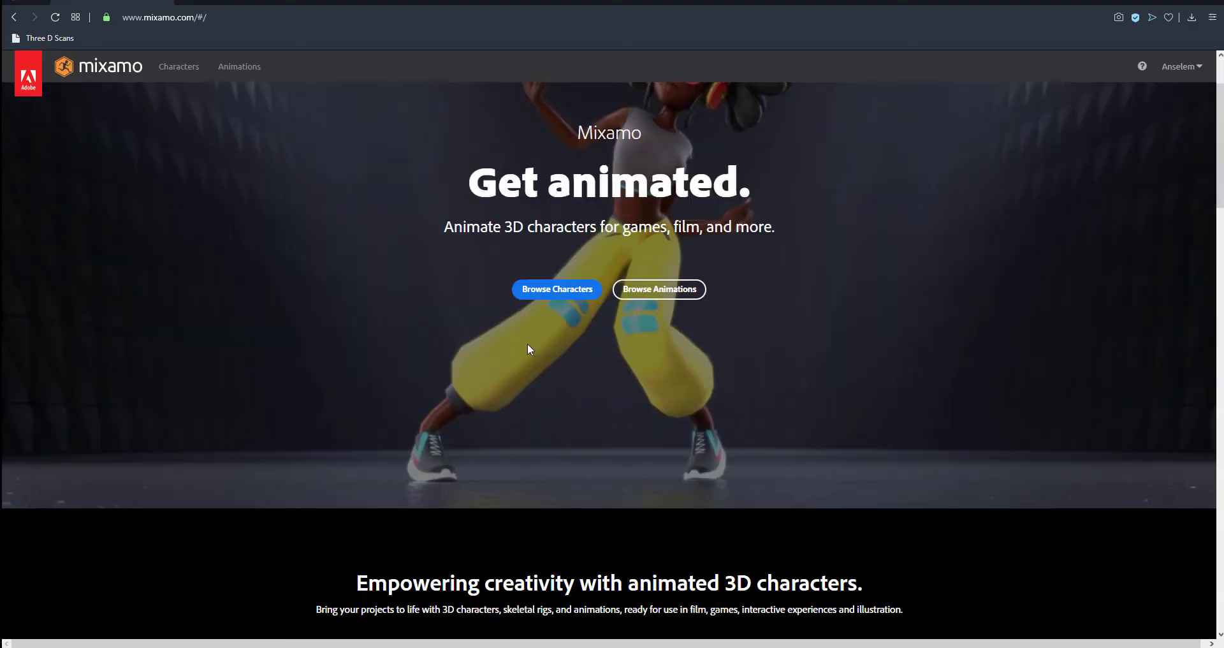
{"action": "scroll", "coordinate": [612, 357], "scroll_direction": "down", "scroll_amount": 2}
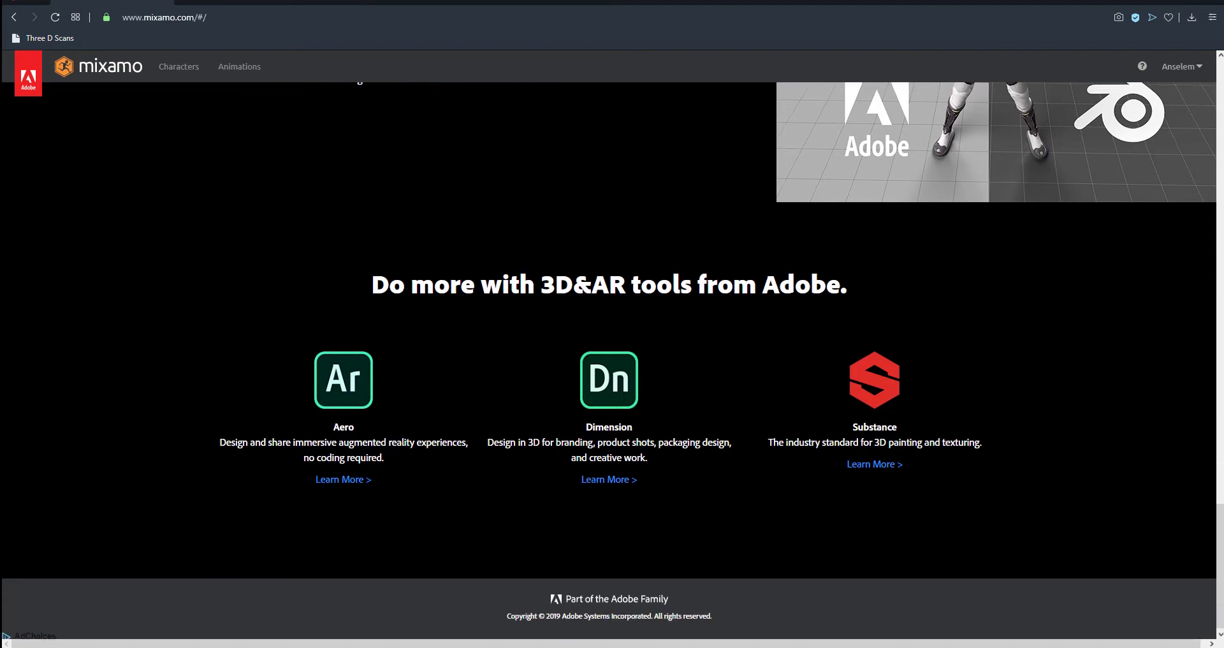
{"action": "scroll", "coordinate": [612, 357], "scroll_direction": "up", "scroll_amount": 14}
{"action": "scroll", "coordinate": [612, 357], "scroll_direction": "down", "scroll_amount": 10}
{"action": "scroll", "coordinate": [612, 357], "scroll_direction": "up", "scroll_amount": 12}
{"action": "scroll", "coordinate": [530, 342], "scroll_direction": "up", "scroll_amount": 10}
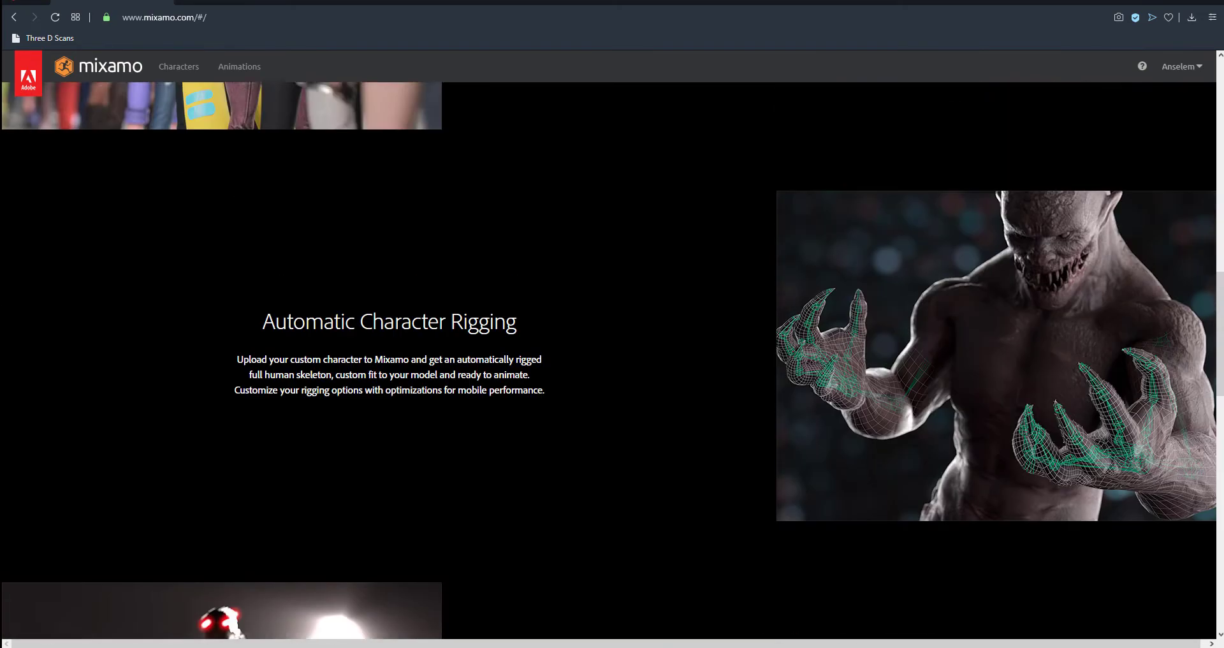
{"action": "scroll", "coordinate": [530, 342], "scroll_direction": "up", "scroll_amount": 2}
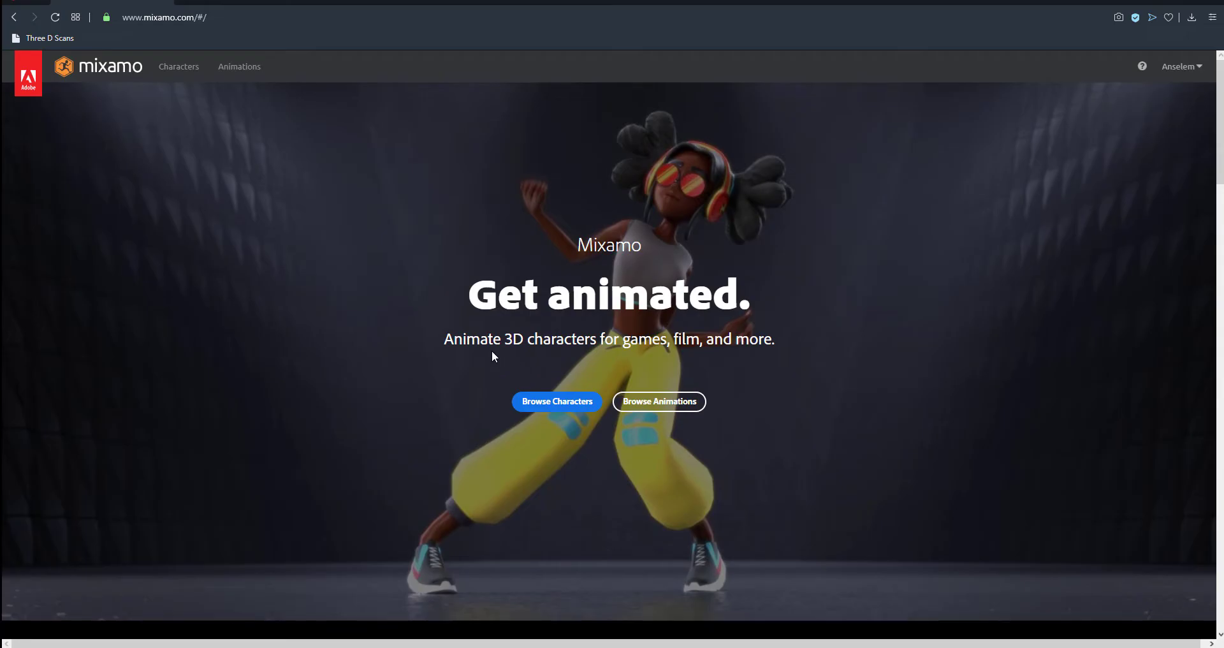
Open Mixamo's character library and look through the available characters.
{"action": "left_click", "coordinate": [184, 75]}
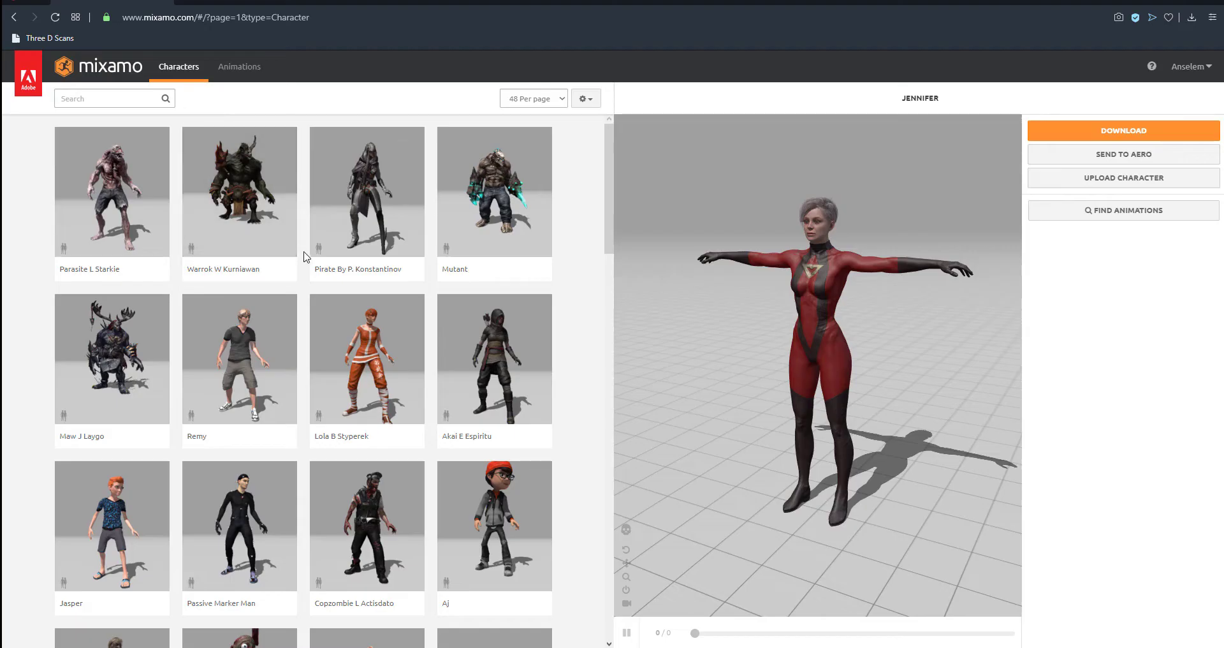
{"action": "scroll", "coordinate": [301, 258], "scroll_direction": "down", "scroll_amount": 5}
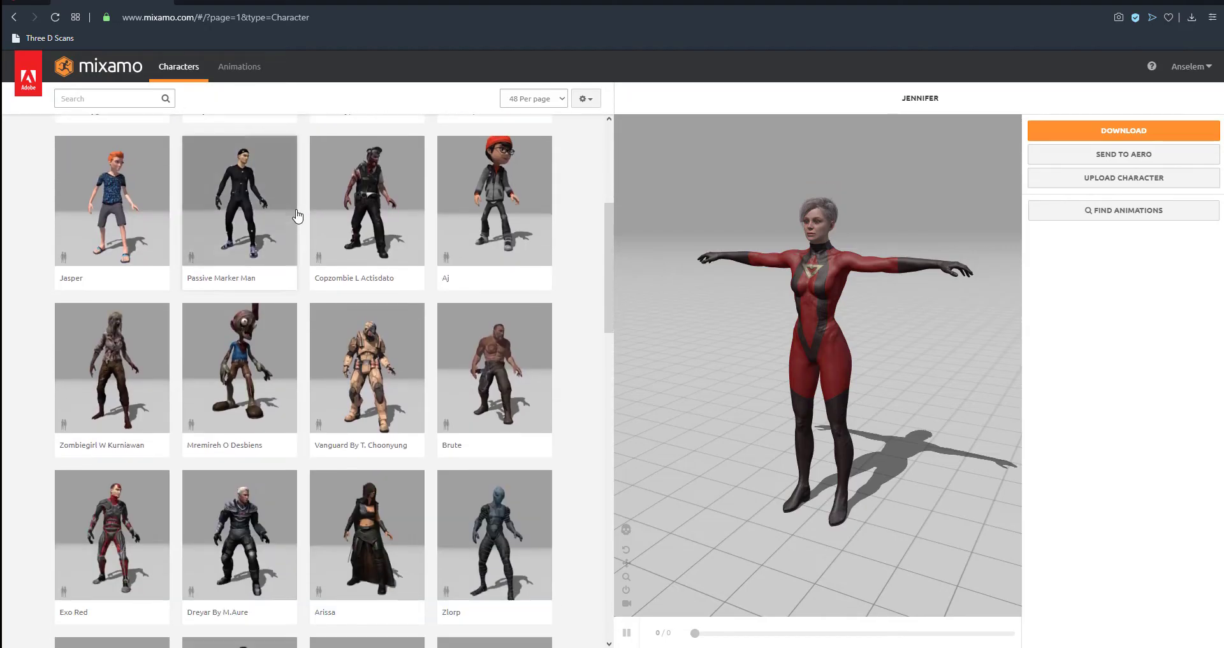
{"action": "scroll", "coordinate": [297, 216], "scroll_direction": "up", "scroll_amount": 5}
{"action": "scroll", "coordinate": [297, 215], "scroll_direction": "down", "scroll_amount": 6}
{"action": "scroll", "coordinate": [297, 216], "scroll_direction": "down", "scroll_amount": 15}
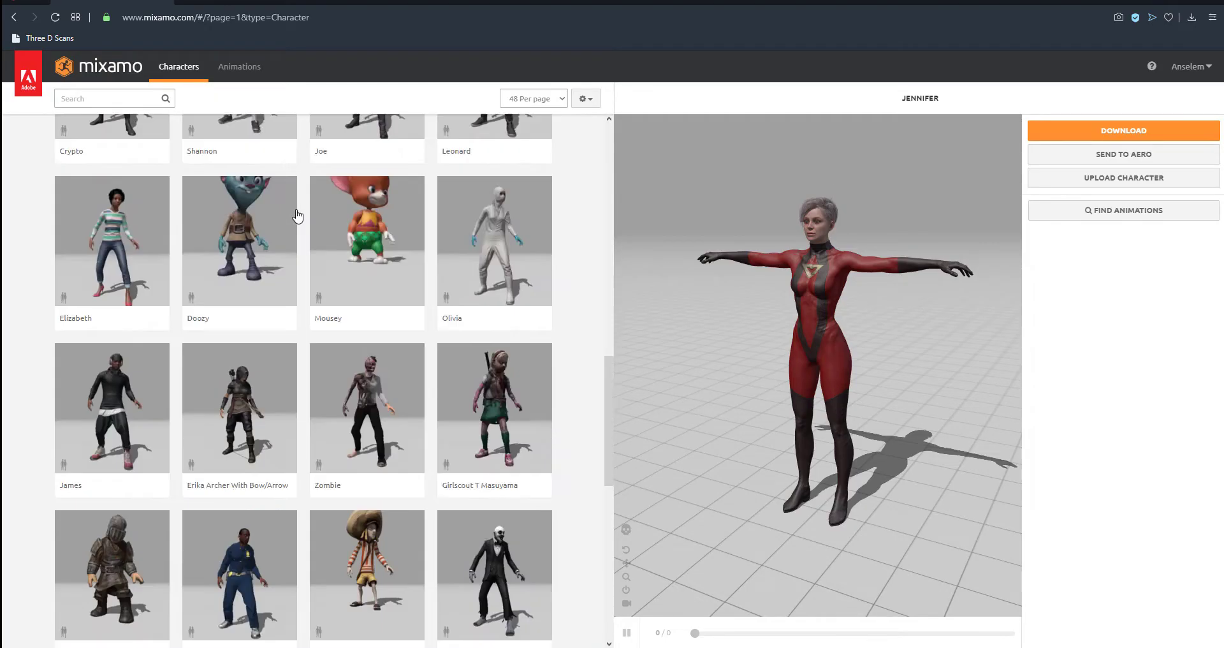
{"action": "scroll", "coordinate": [297, 216], "scroll_direction": "up", "scroll_amount": 15}
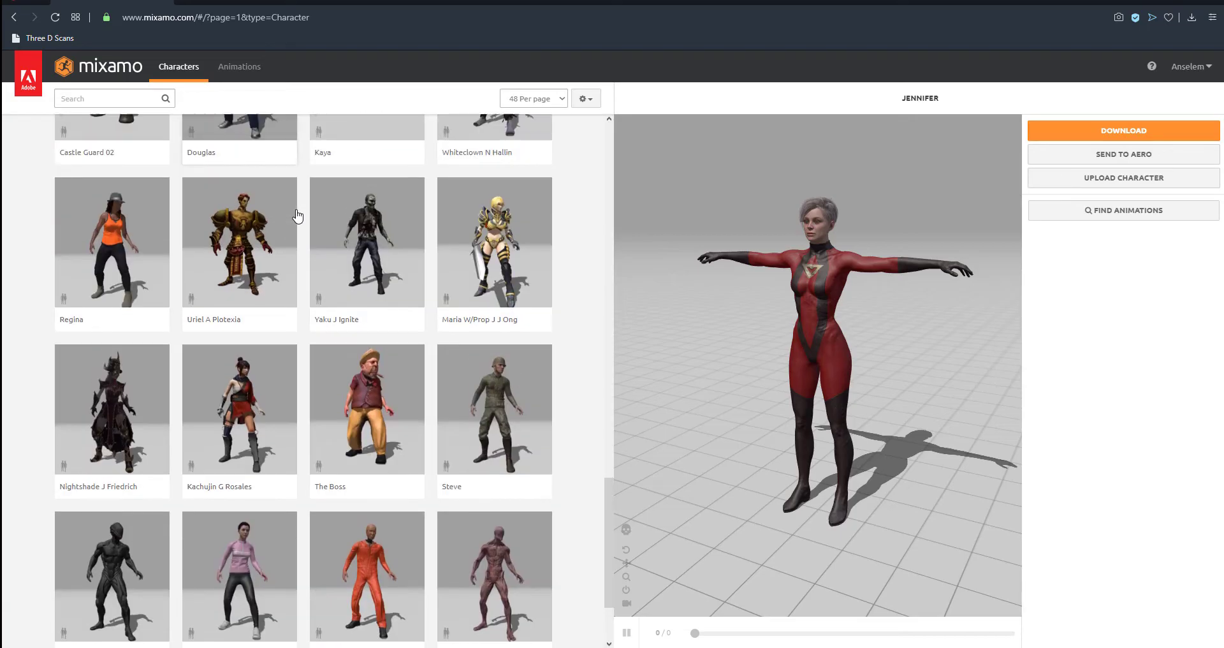
{"action": "scroll", "coordinate": [297, 216], "scroll_direction": "up", "scroll_amount": 7}
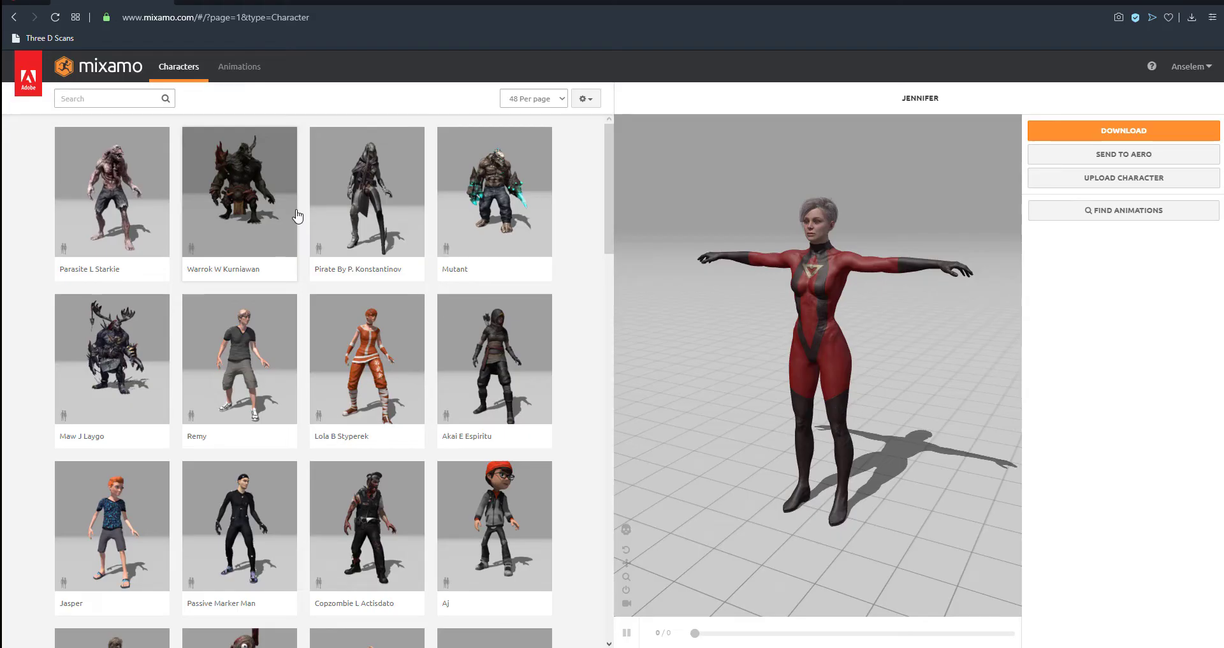
Set the character library to show 96 characters per page.
{"action": "left_click", "coordinate": [546, 99]}
{"action": "left_click", "coordinate": [549, 101]}
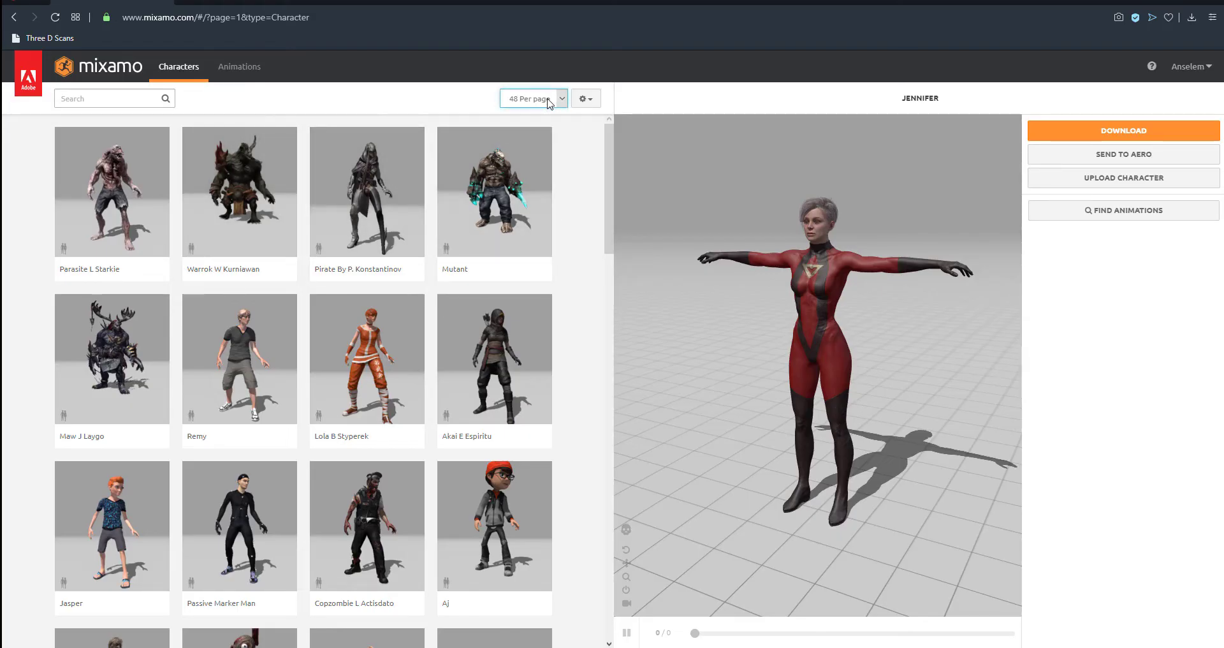
{"action": "left_click", "coordinate": [549, 100]}
{"action": "left_click", "coordinate": [542, 132]}
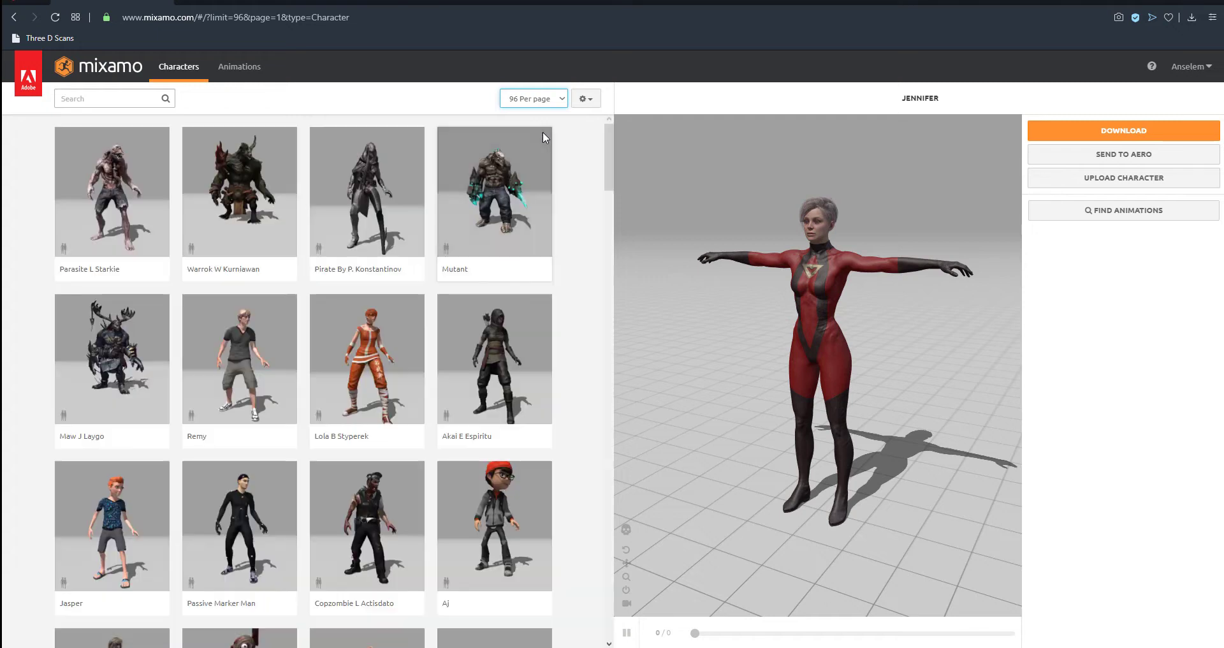
Browse the extended character list and load the horned Brady character into the preview.
{"action": "scroll", "coordinate": [578, 151], "scroll_direction": "down", "scroll_amount": 15}
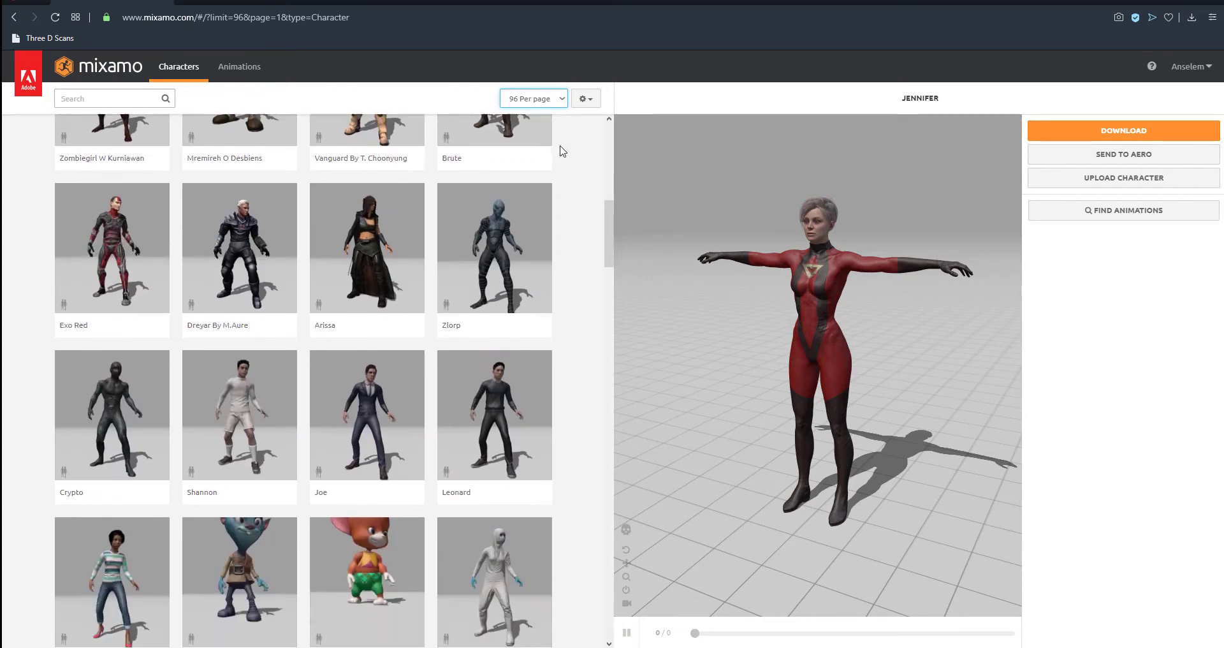
{"action": "scroll", "coordinate": [559, 150], "scroll_direction": "down", "scroll_amount": 3}
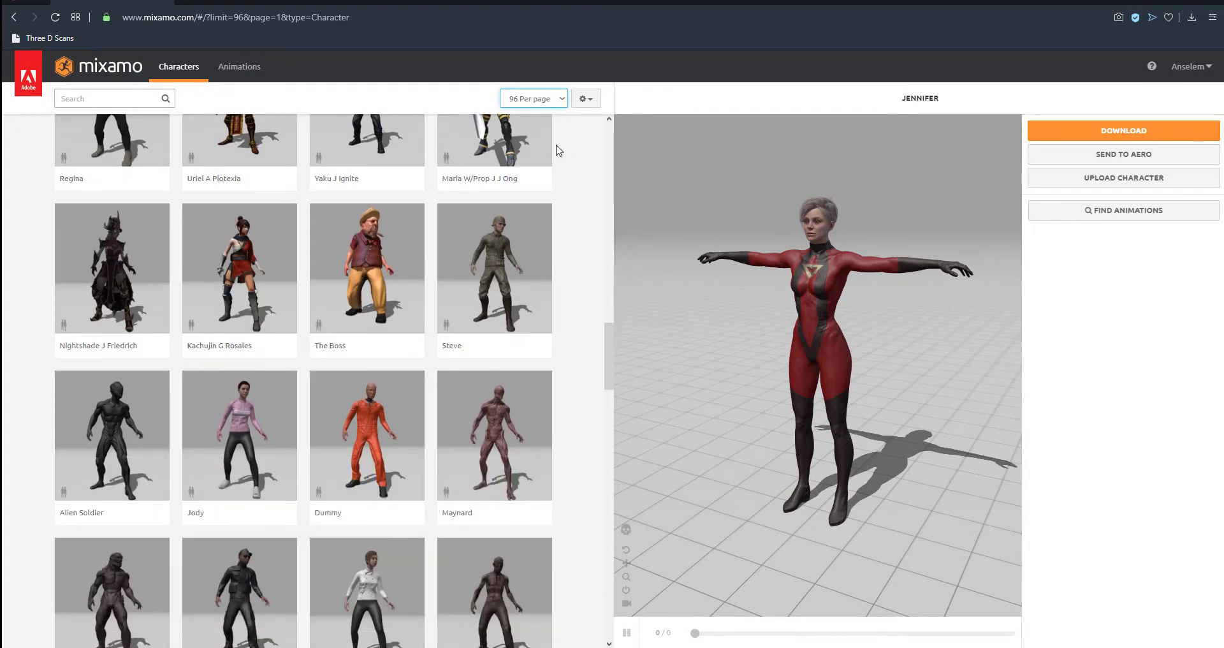
{"action": "scroll", "coordinate": [559, 151], "scroll_direction": "down", "scroll_amount": 10}
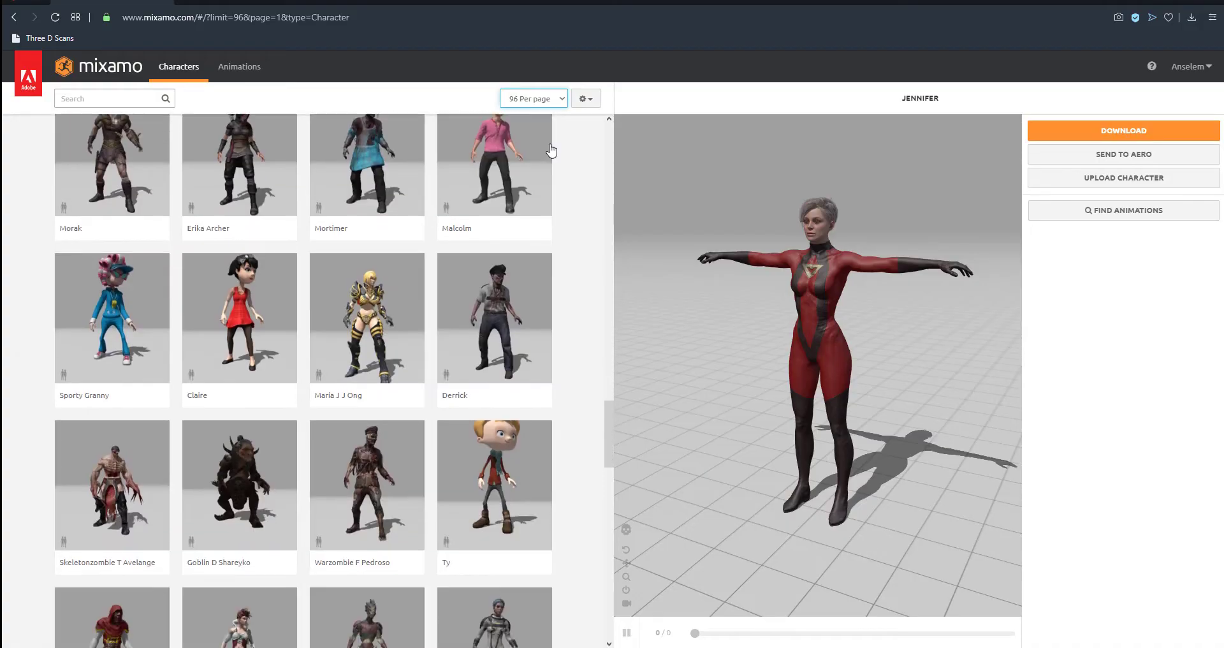
{"action": "scroll", "coordinate": [551, 150], "scroll_direction": "down", "scroll_amount": 7}
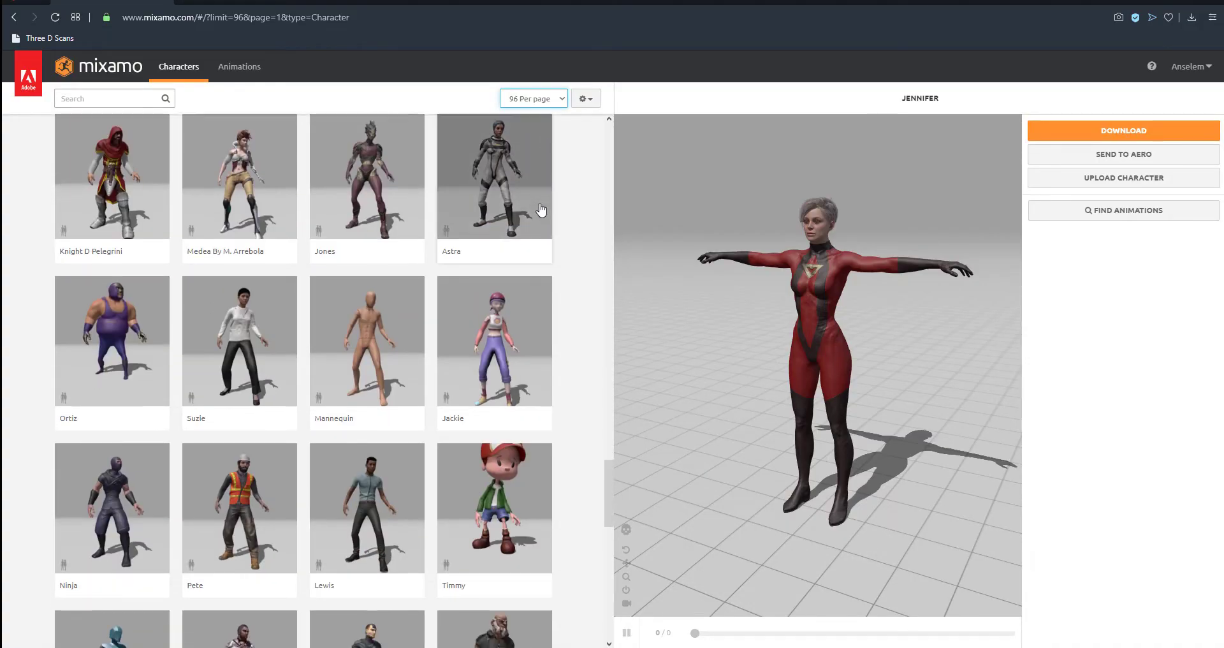
{"action": "scroll", "coordinate": [539, 204], "scroll_direction": "down", "scroll_amount": 9}
{"action": "scroll", "coordinate": [536, 203], "scroll_direction": "down", "scroll_amount": 5}
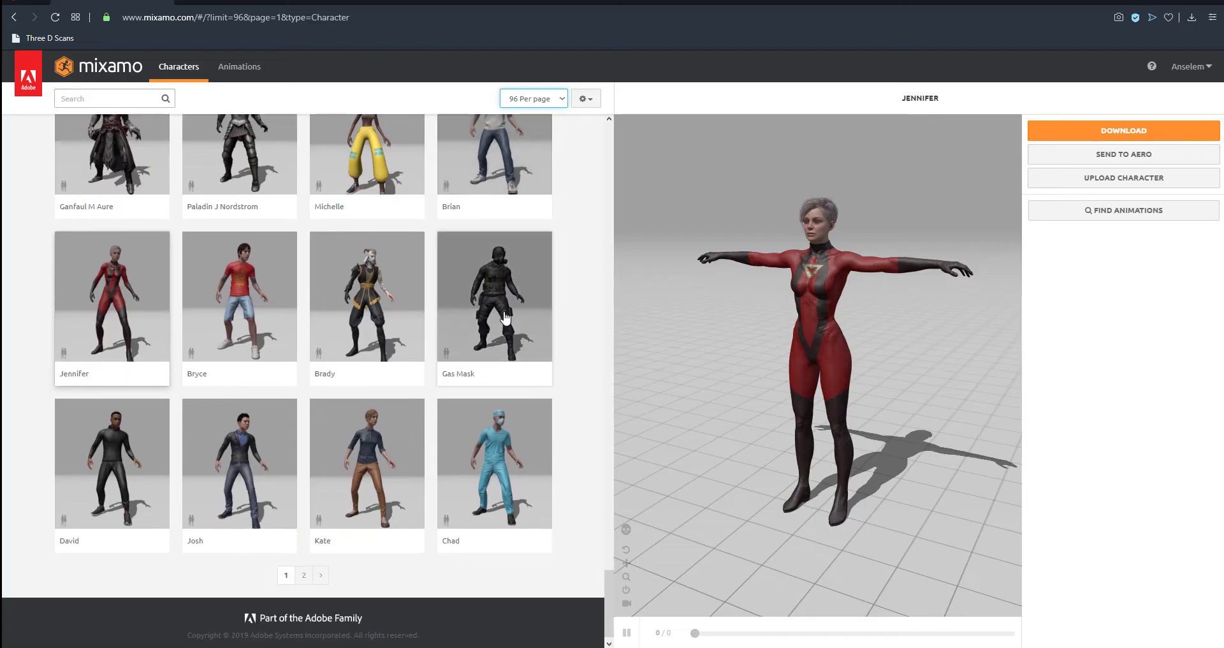
{"action": "left_click", "coordinate": [392, 271]}
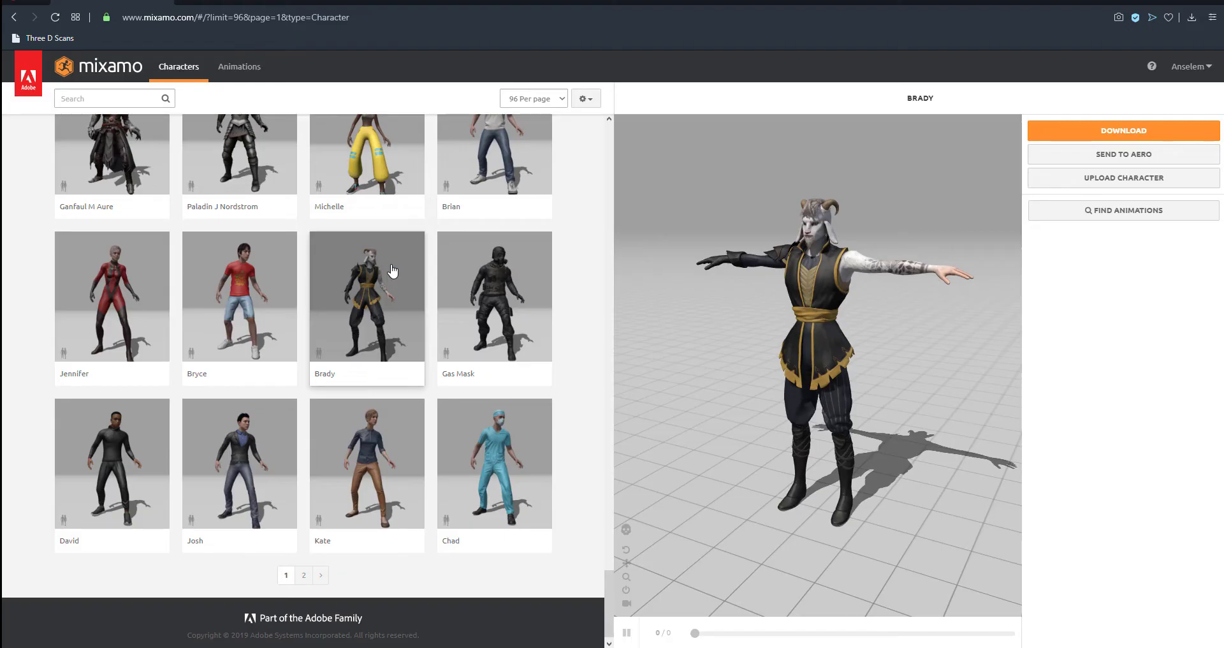
Open the animation library and search it for "punch".
{"action": "left_click", "coordinate": [107, 96]}
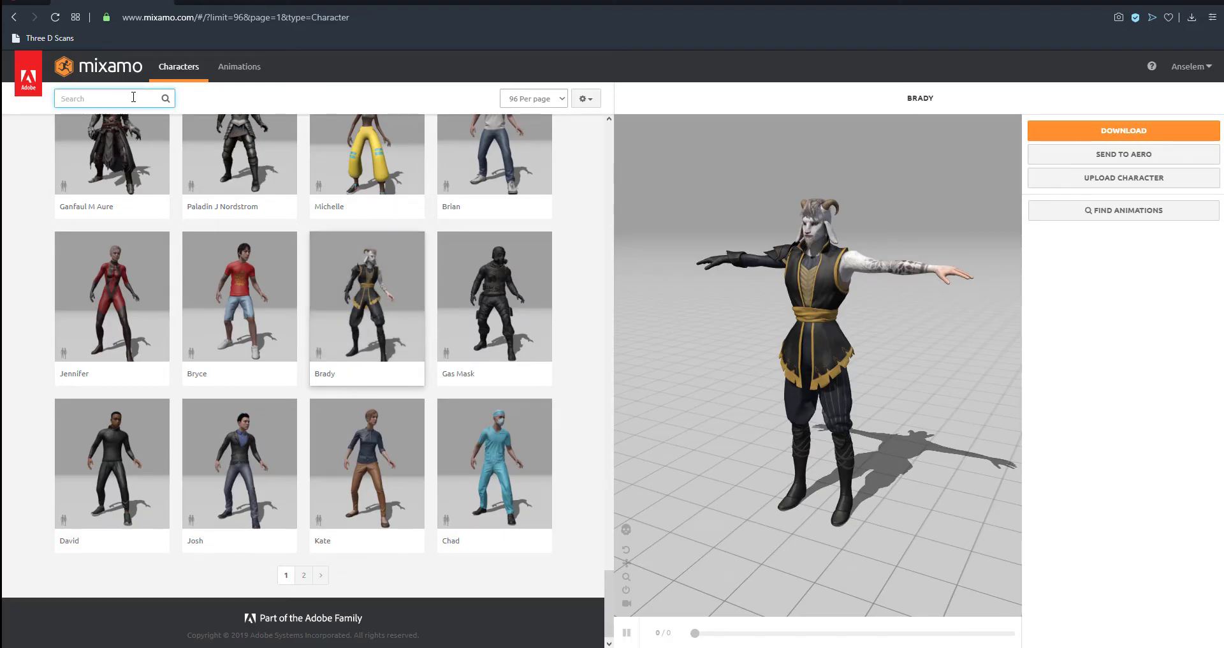
{"action": "left_click", "coordinate": [237, 68]}
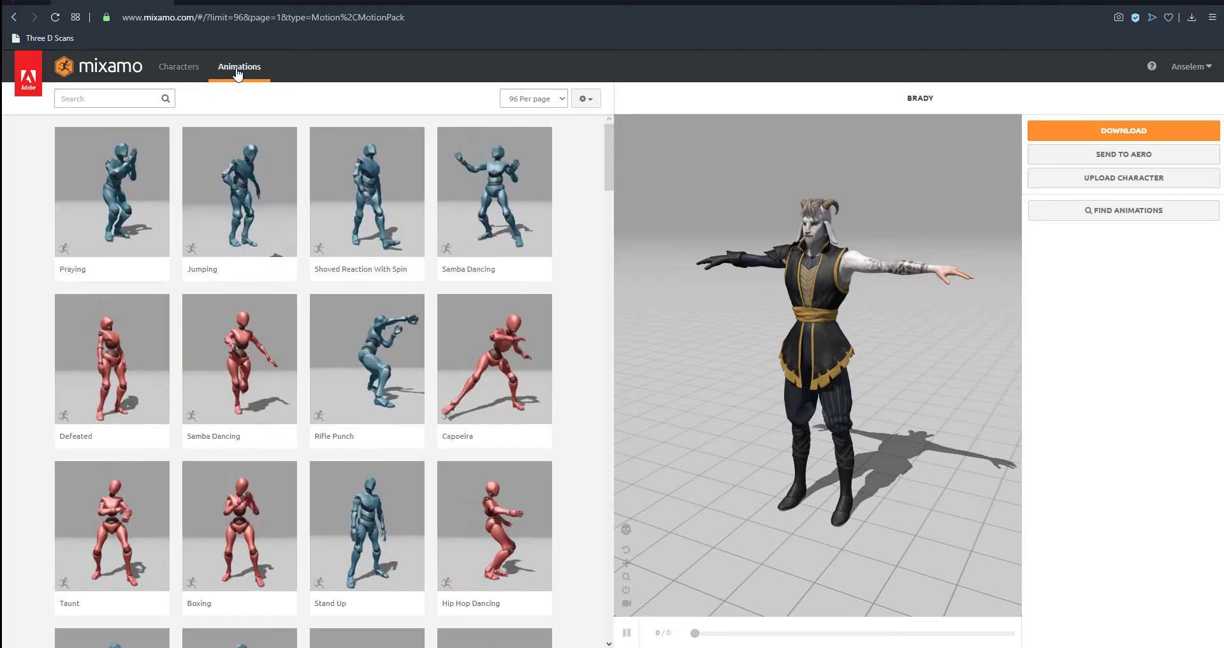
{"action": "left_click", "coordinate": [134, 102]}
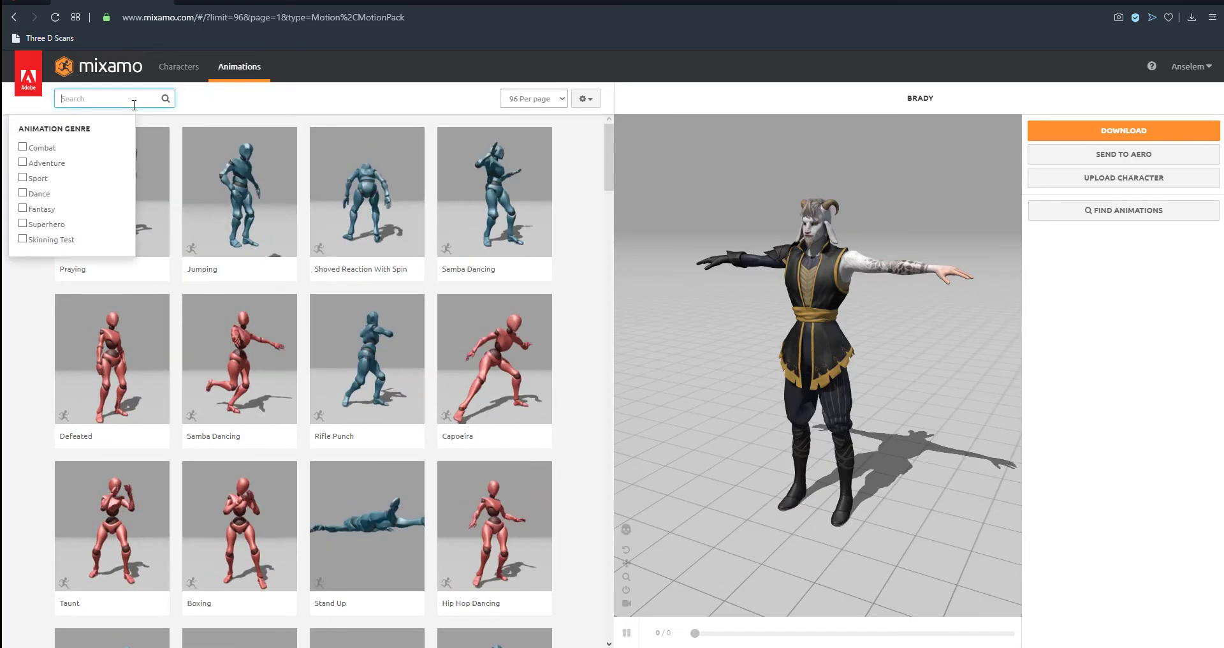
{"action": "type", "text": "pun"}
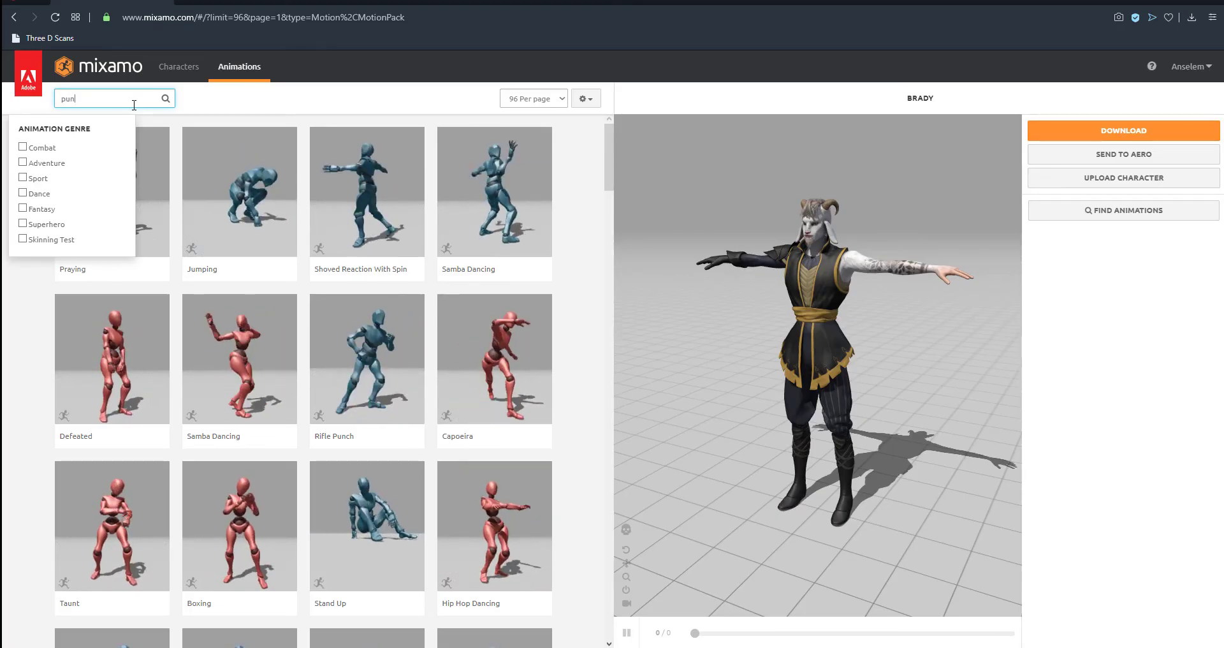
{"action": "type", "text": "ch"}
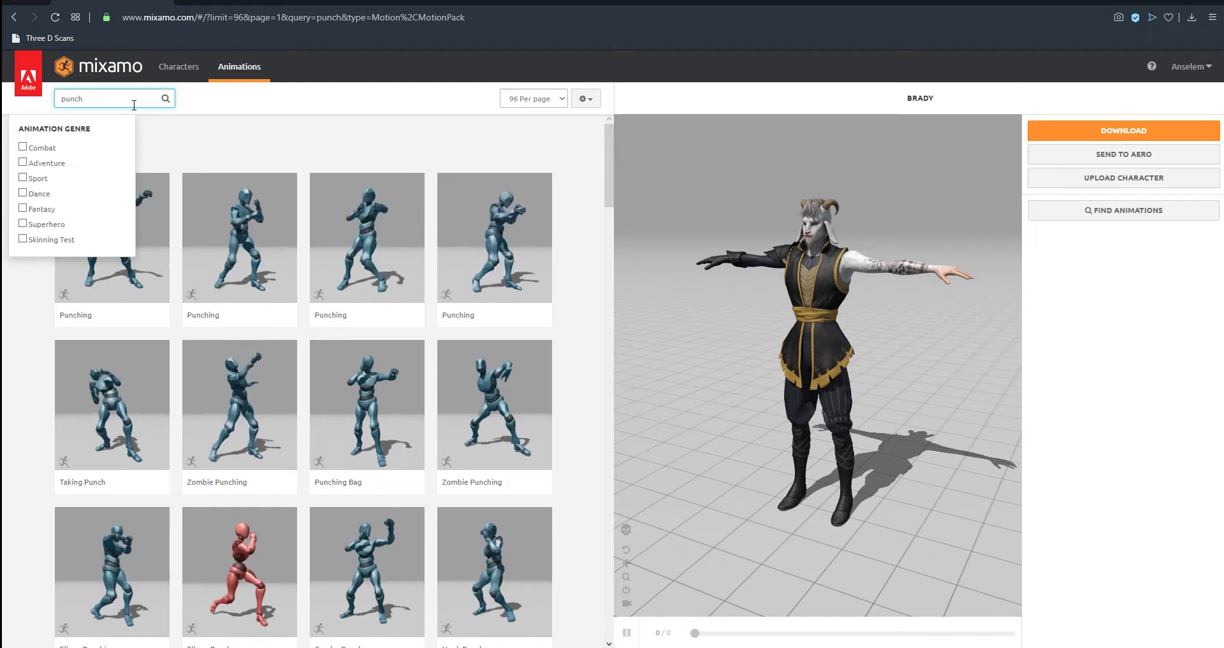
Look through the punch animations and choose Punch To Elbow Combo for the Brady character.
{"action": "scroll", "coordinate": [366, 292], "scroll_direction": "down", "scroll_amount": 5}
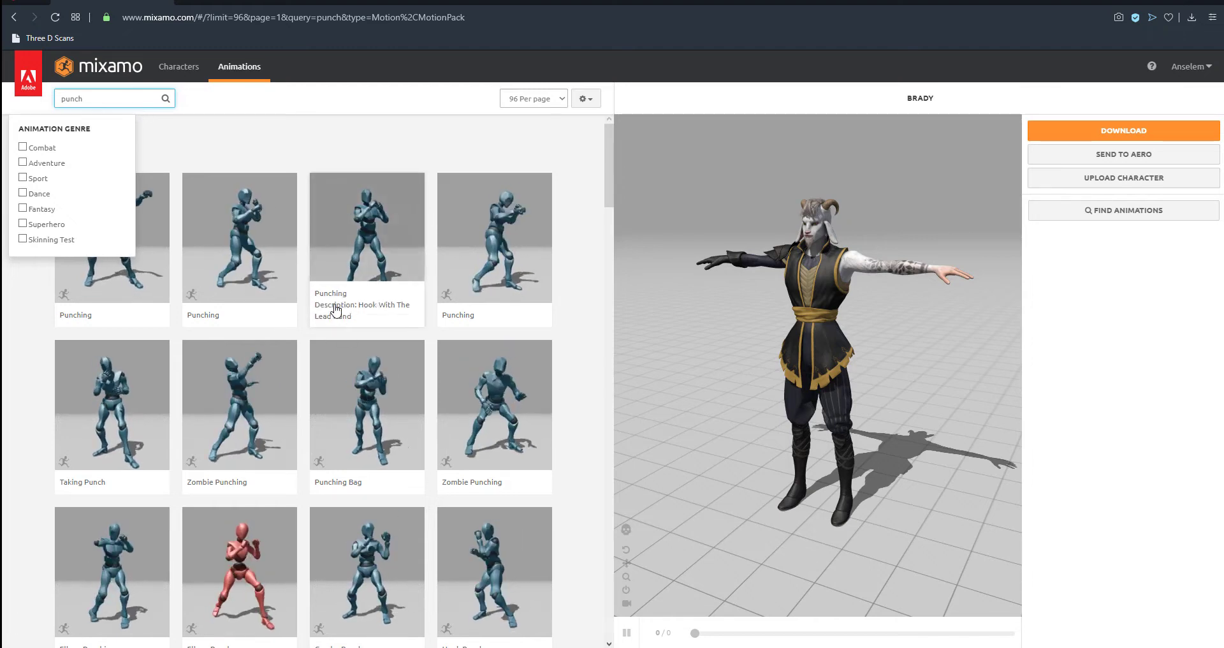
{"action": "scroll", "coordinate": [370, 293], "scroll_direction": "down", "scroll_amount": 7}
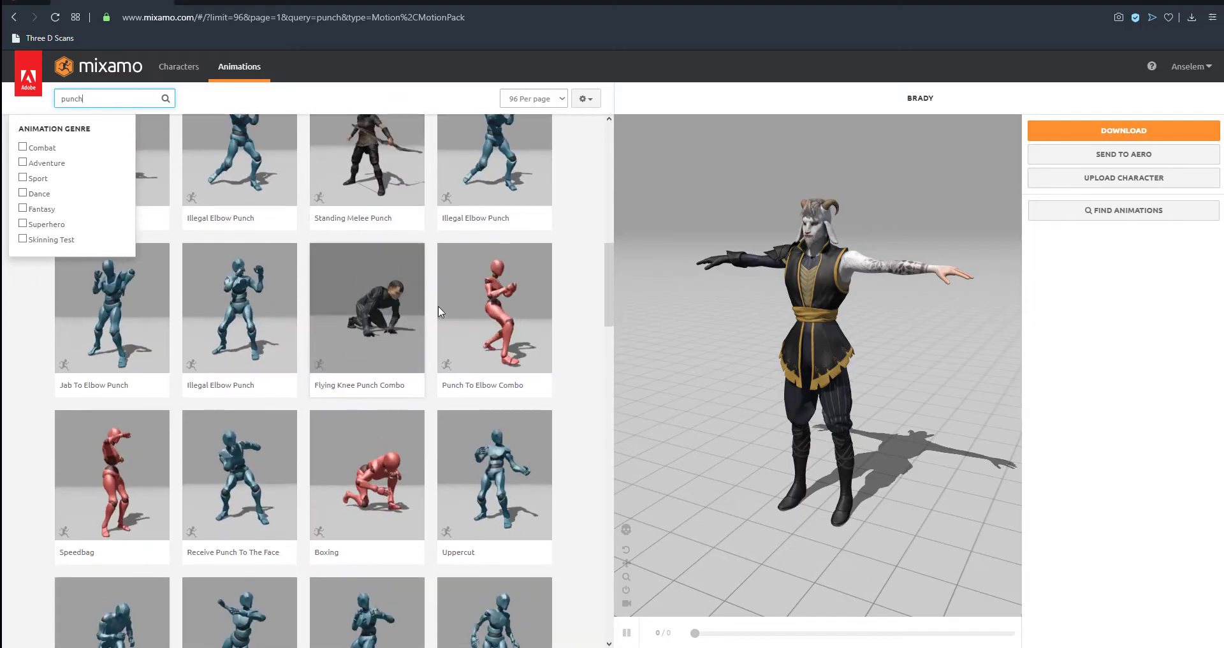
{"action": "left_click", "coordinate": [496, 310]}
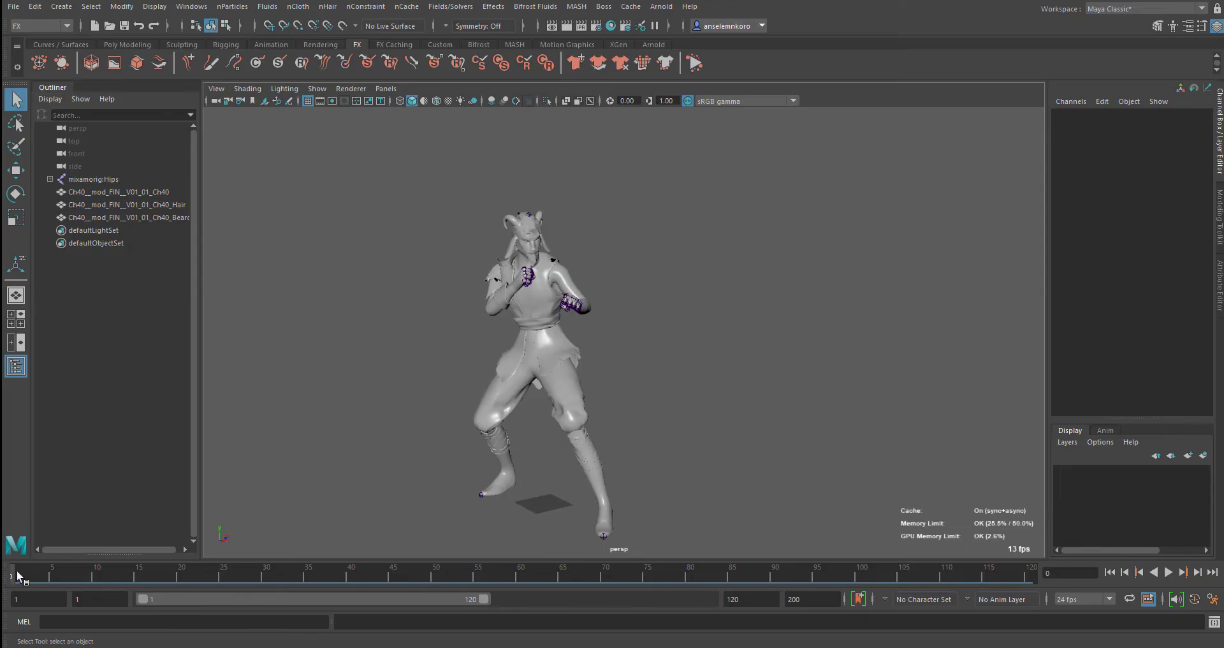
Switch to Maya and play the imported character's punching animation from frame 1.
{"action": "key", "text": "alt+v"}
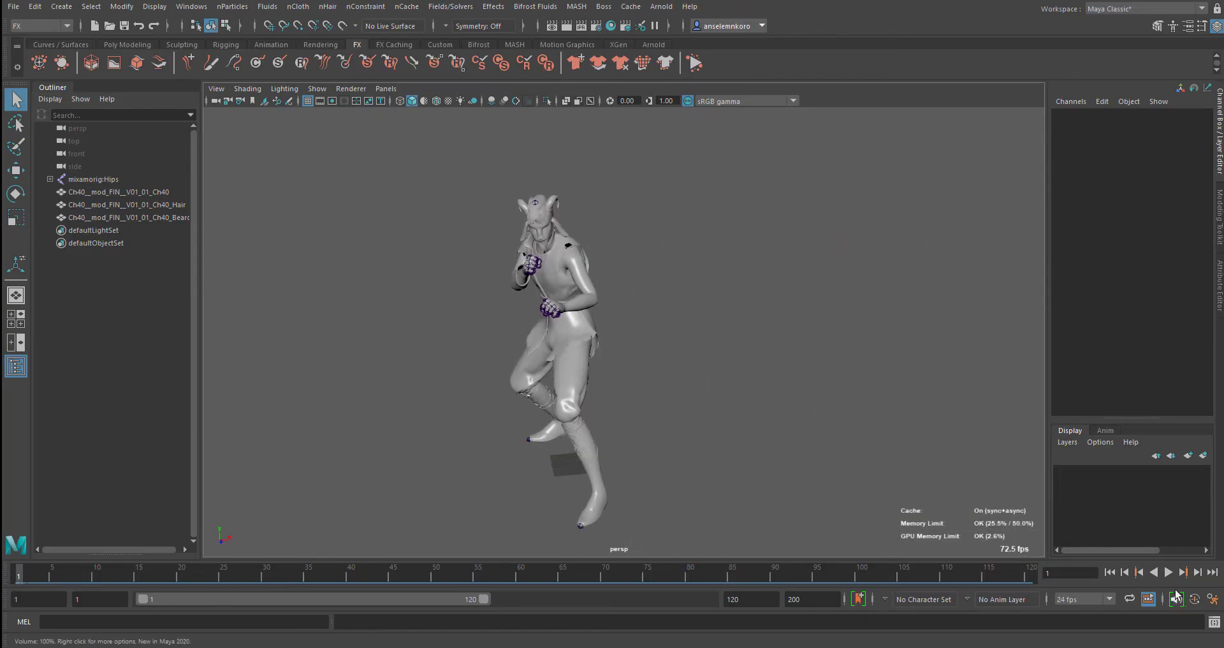
{"action": "left_click", "coordinate": [1168, 574]}
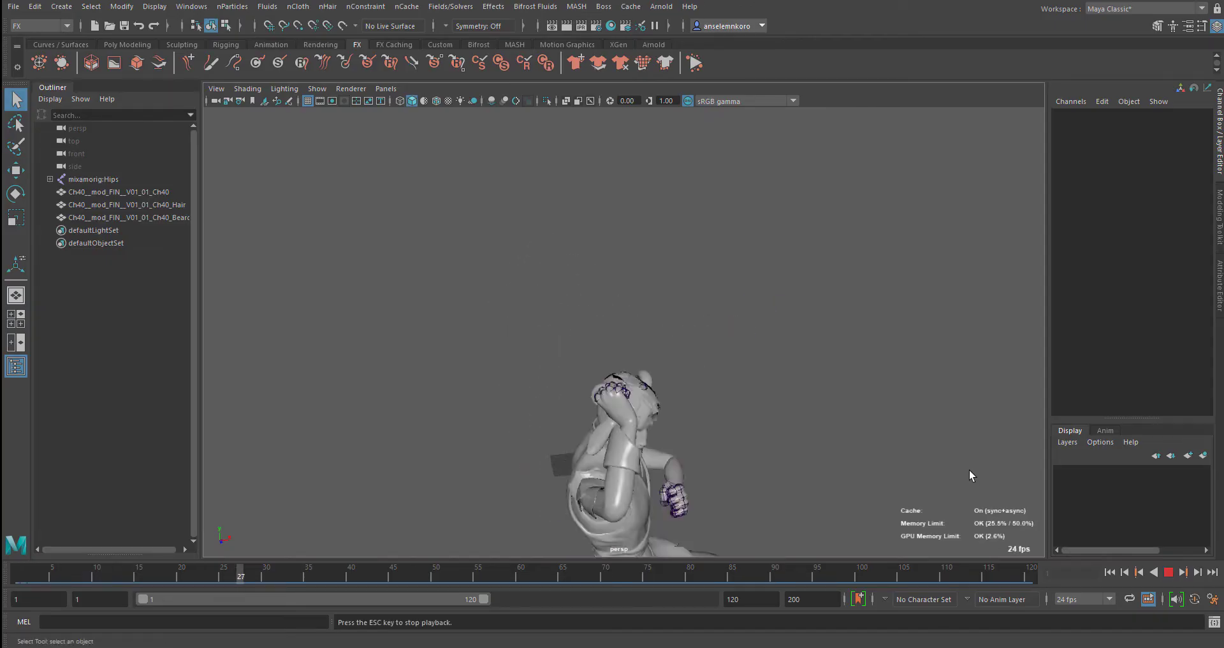
{"action": "scroll", "coordinate": [773, 398], "scroll_direction": "down", "scroll_amount": 5}
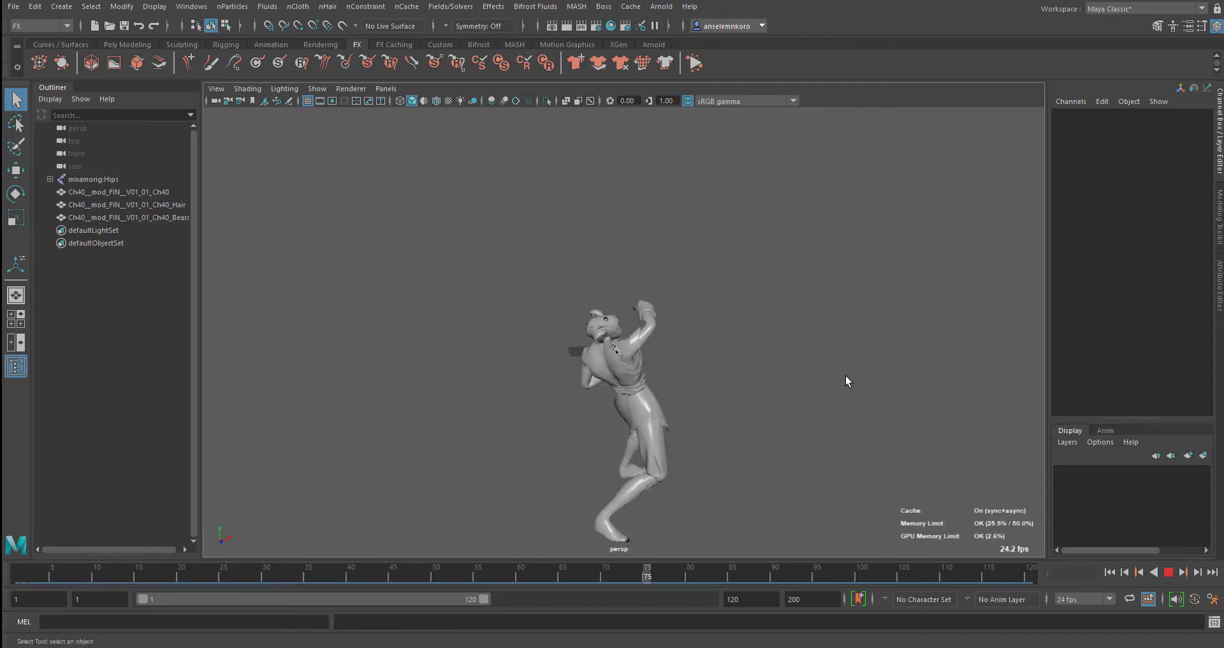
Set the scene's frame rate to 30 fps and replay the punching animation, ending back at frame 1.
{"action": "left_click", "coordinate": [1169, 572]}
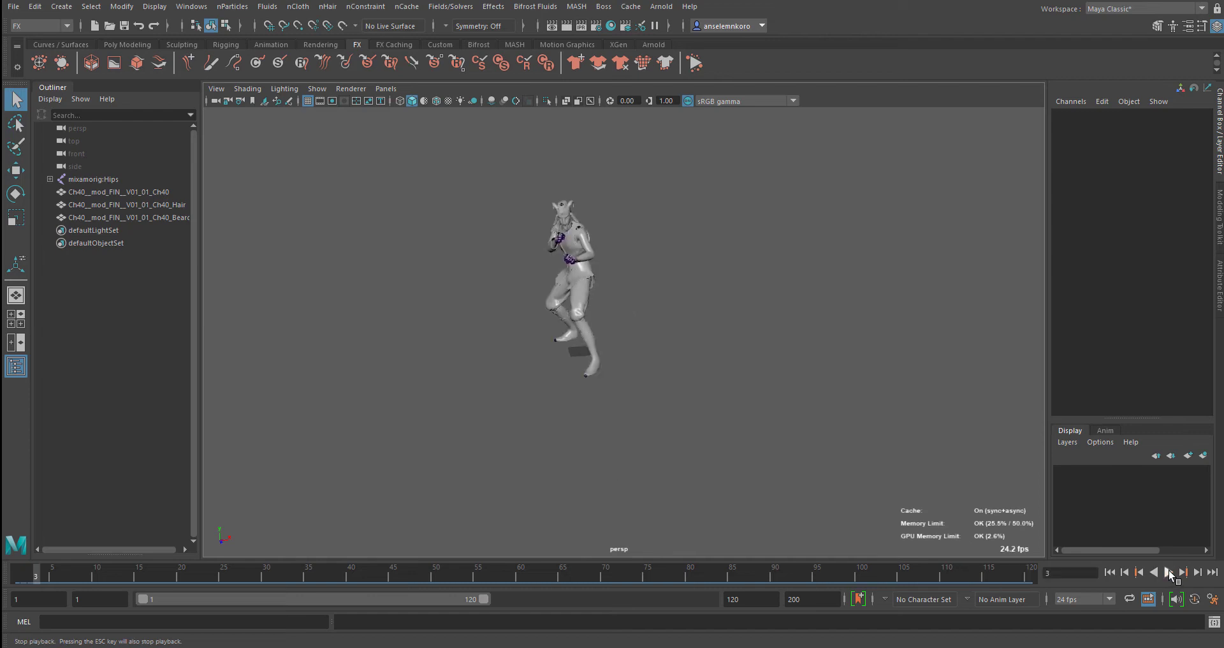
{"action": "left_click", "coordinate": [1082, 601]}
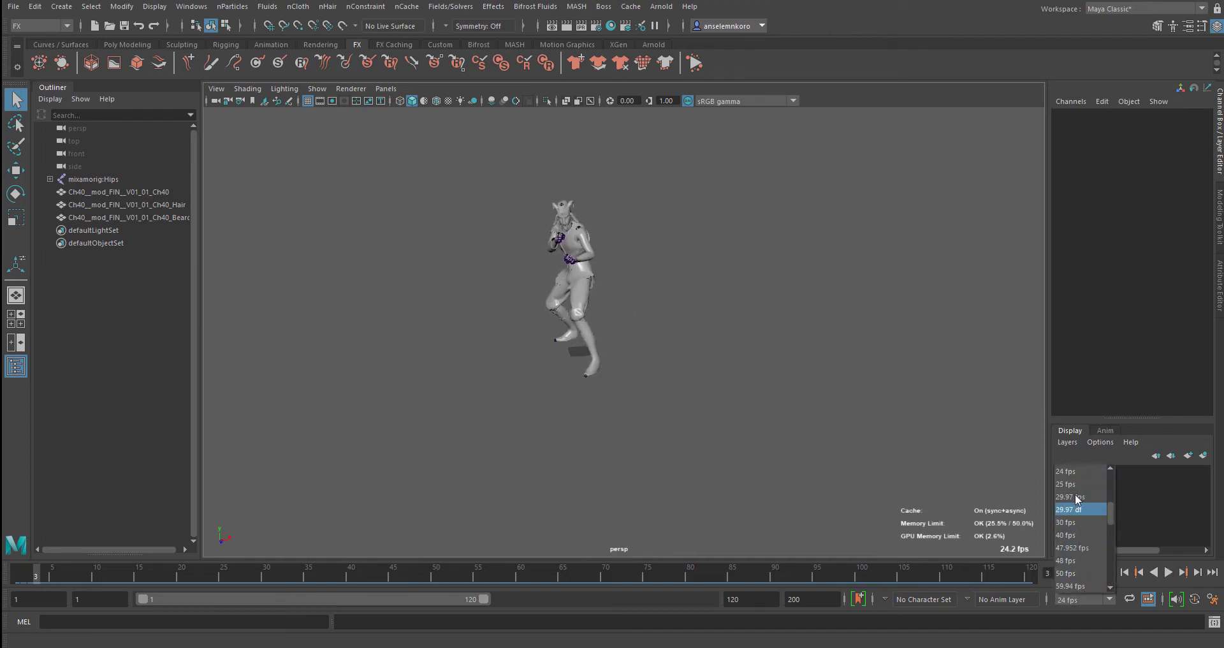
{"action": "left_click", "coordinate": [1078, 520]}
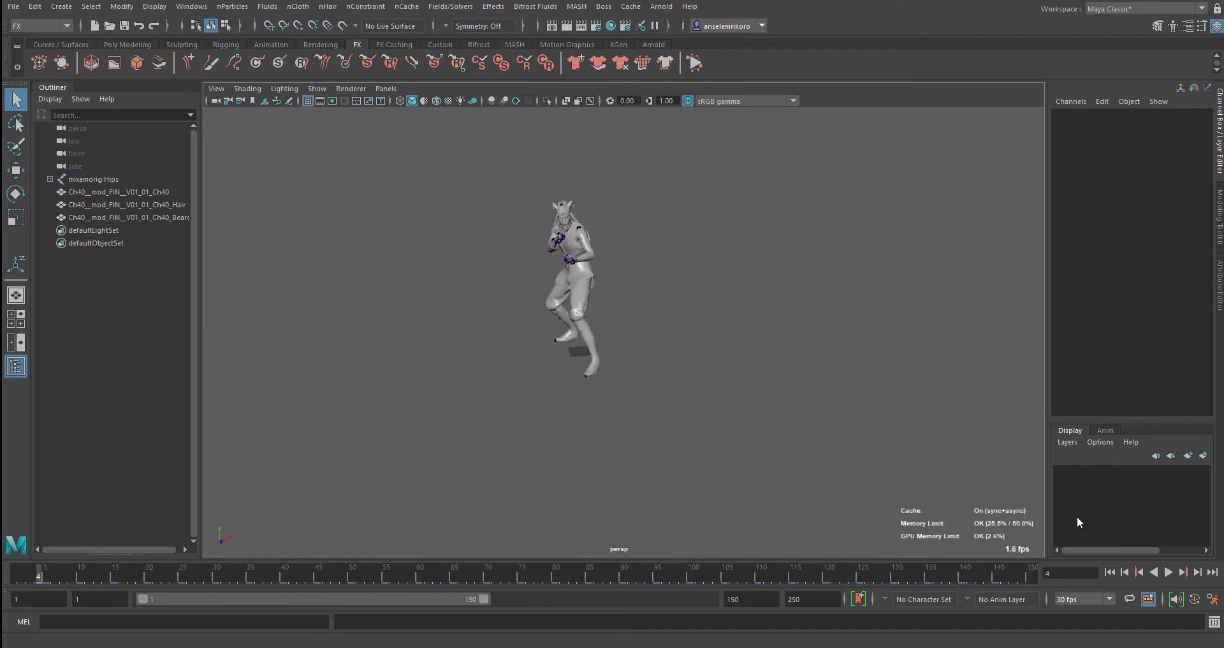
{"action": "left_click", "coordinate": [1168, 572]}
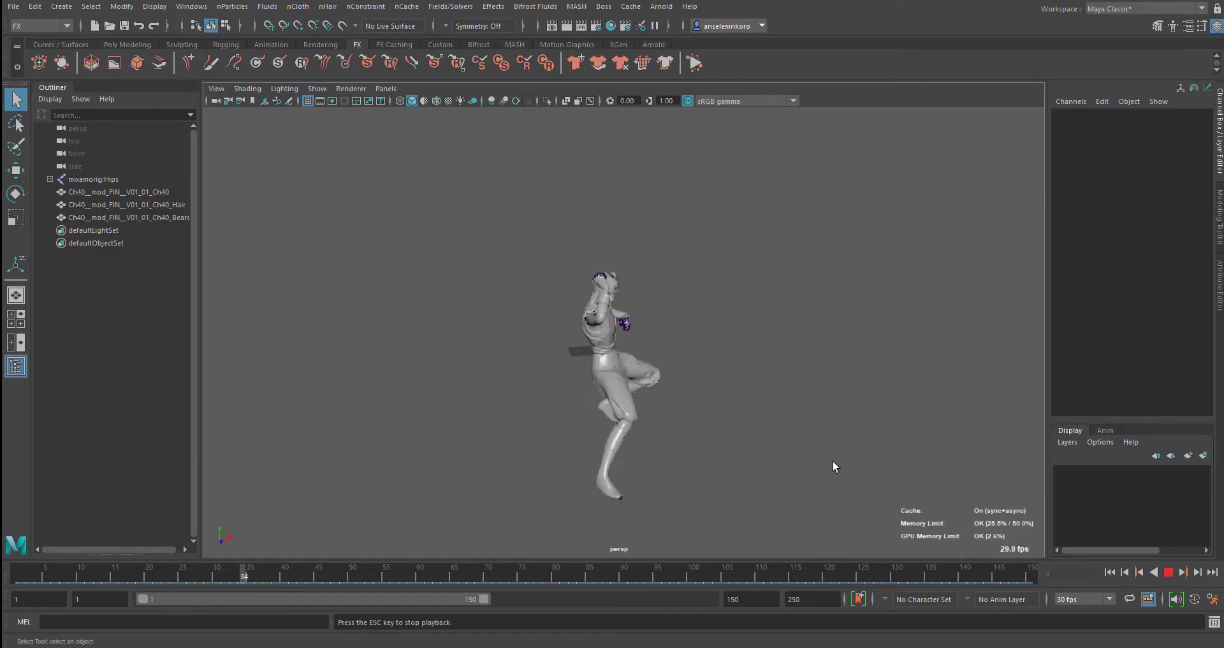
{"action": "left_click", "coordinate": [1168, 572]}
{"action": "left_click", "coordinate": [1110, 572]}
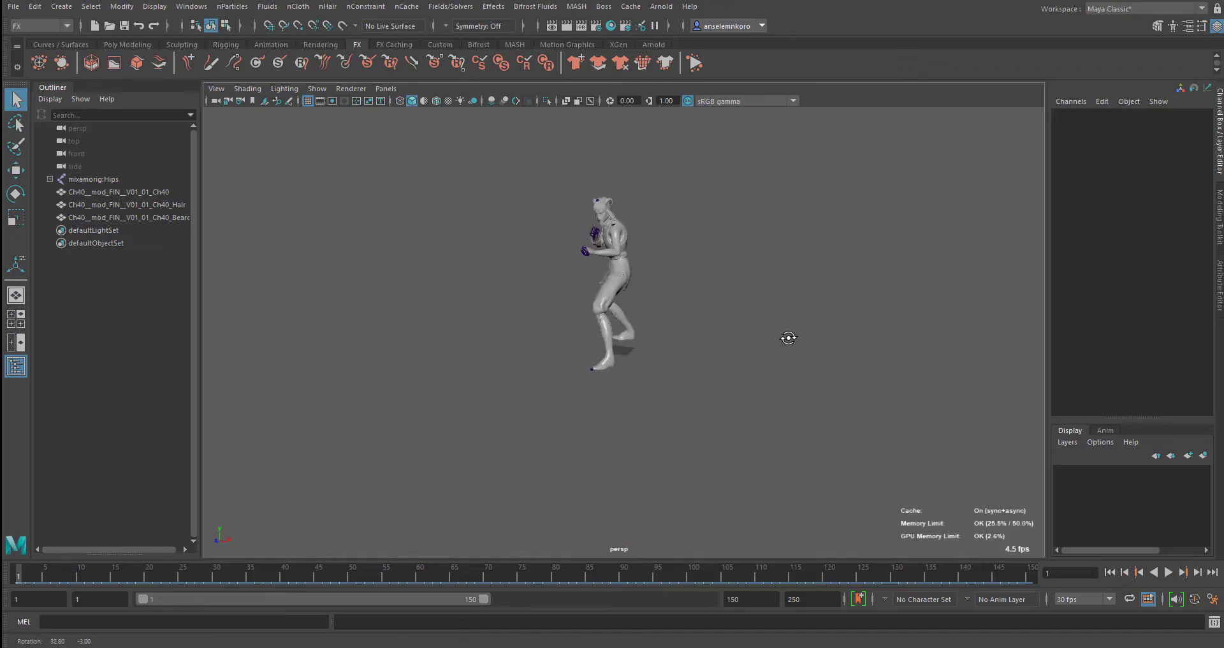
Create a polygon plane beneath the character and scale it uniformly to about 785.6 as the ground.
{"action": "middle_click_drag", "start_coordinate": [761, 245], "coordinate": [783, 270], "text": "alt"}
{"action": "scroll", "coordinate": [752, 225], "scroll_direction": "up", "scroll_amount": 3}
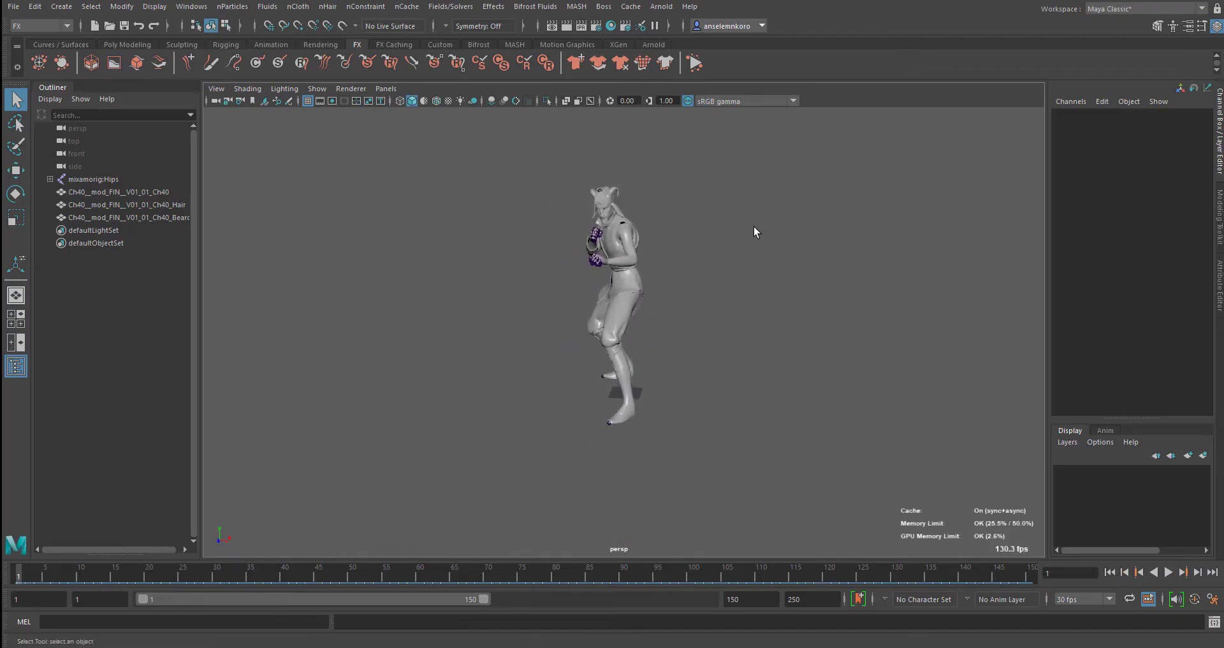
{"action": "right_click", "coordinate": [754, 232], "text": "shift"}
{"action": "left_click", "coordinate": [702, 209]}
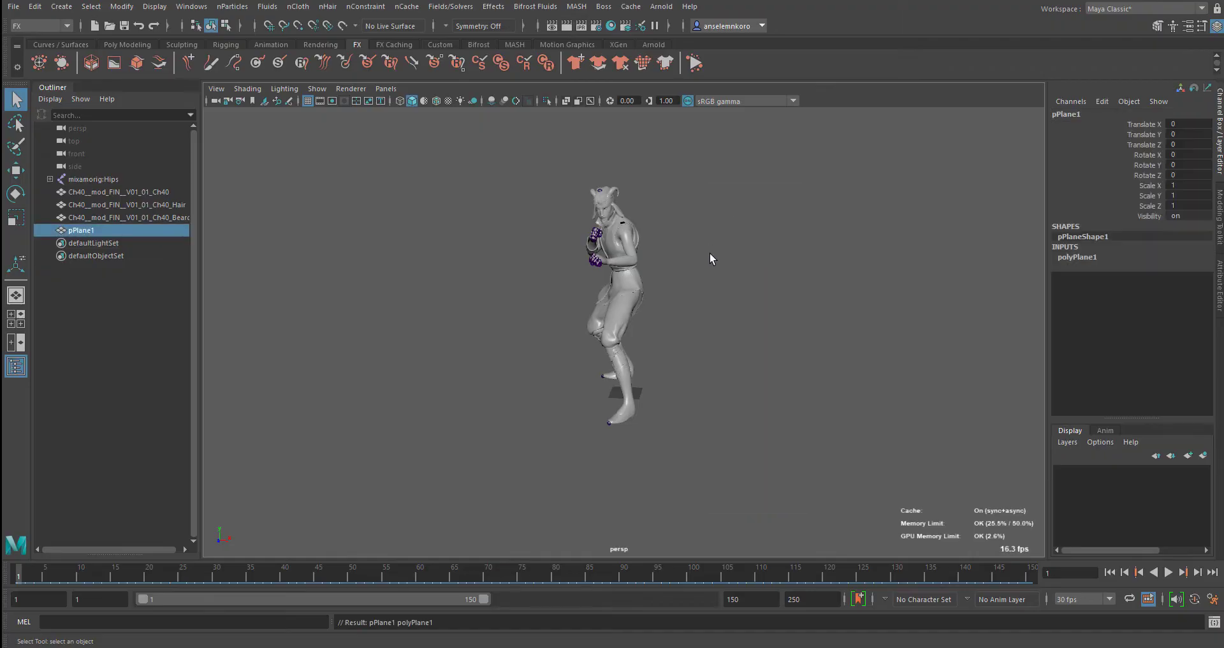
{"action": "scroll", "coordinate": [754, 333], "scroll_direction": "down", "scroll_amount": 3}
{"action": "key", "text": "r"}
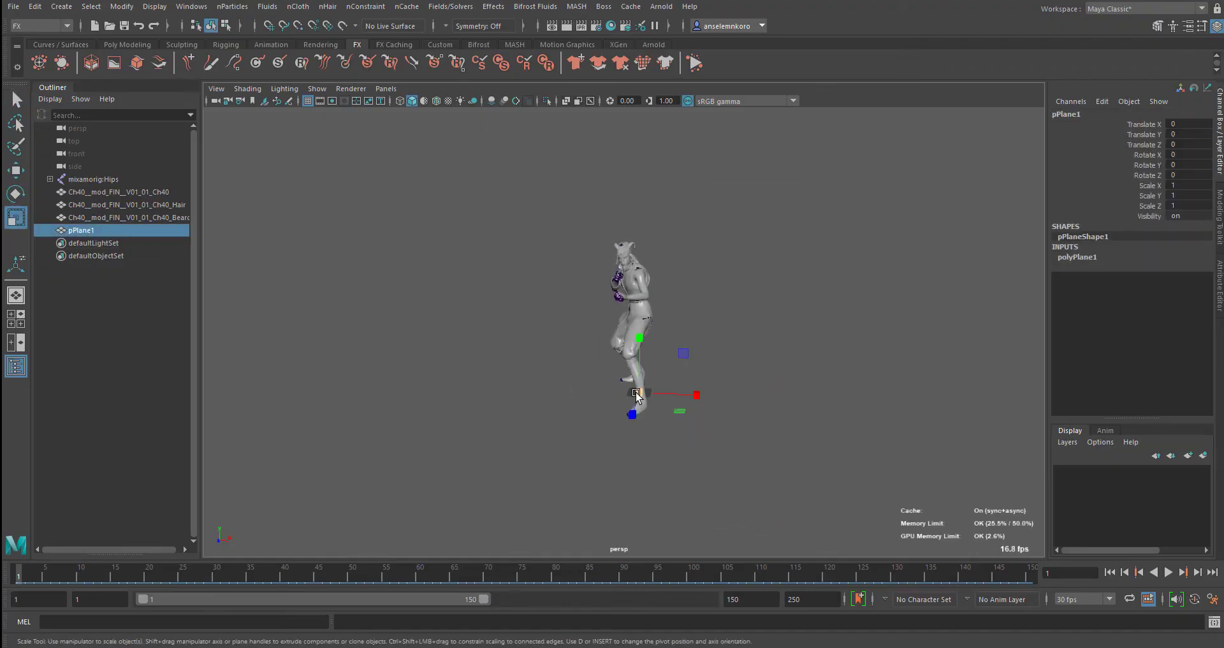
{"action": "left_click_drag", "start_coordinate": [639, 391], "coordinate": [1145, 371]}
{"action": "left_click_drag", "start_coordinate": [883, 263], "coordinate": [950, 256], "text": "alt"}
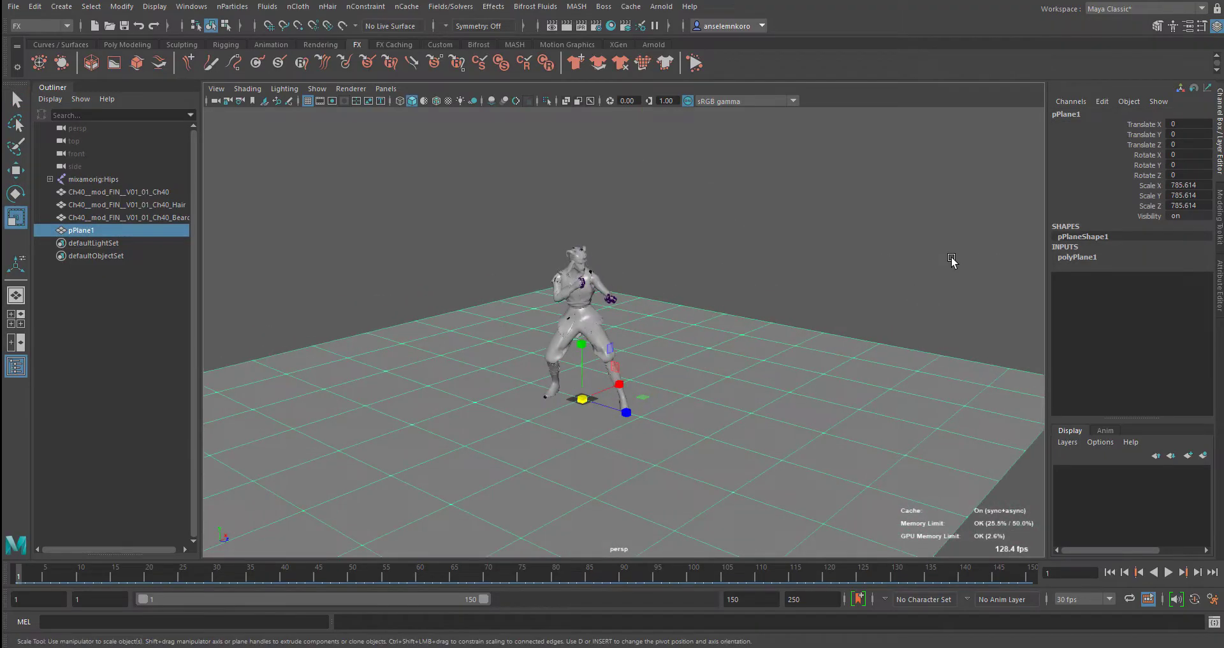
{"action": "left_click", "coordinate": [831, 199]}
Turn on textured display in the viewport to show the character's materials.
{"action": "left_click_drag", "start_coordinate": [898, 334], "coordinate": [835, 361], "text": "alt"}
{"action": "scroll", "coordinate": [836, 362], "scroll_direction": "up", "scroll_amount": 4}
{"action": "middle_click_drag", "start_coordinate": [834, 351], "coordinate": [861, 172], "text": "alt"}
{"action": "right_click_drag", "start_coordinate": [861, 175], "coordinate": [669, 360], "text": "alt"}
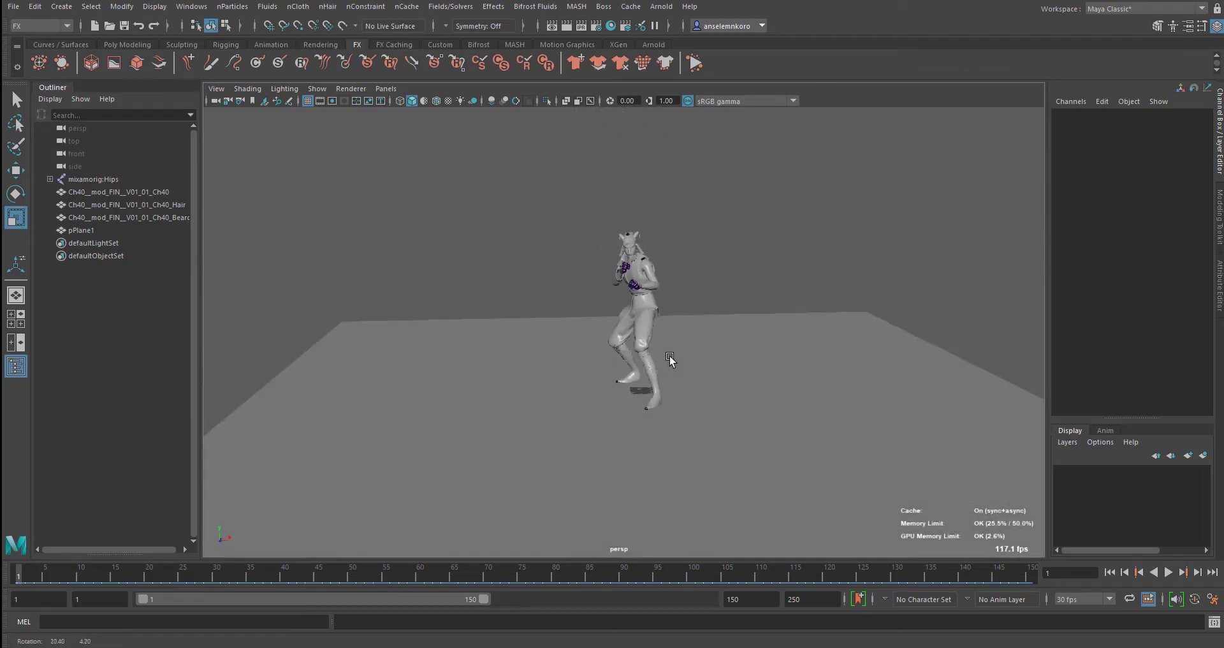
{"action": "left_click_drag", "start_coordinate": [792, 241], "coordinate": [680, 234], "text": "alt"}
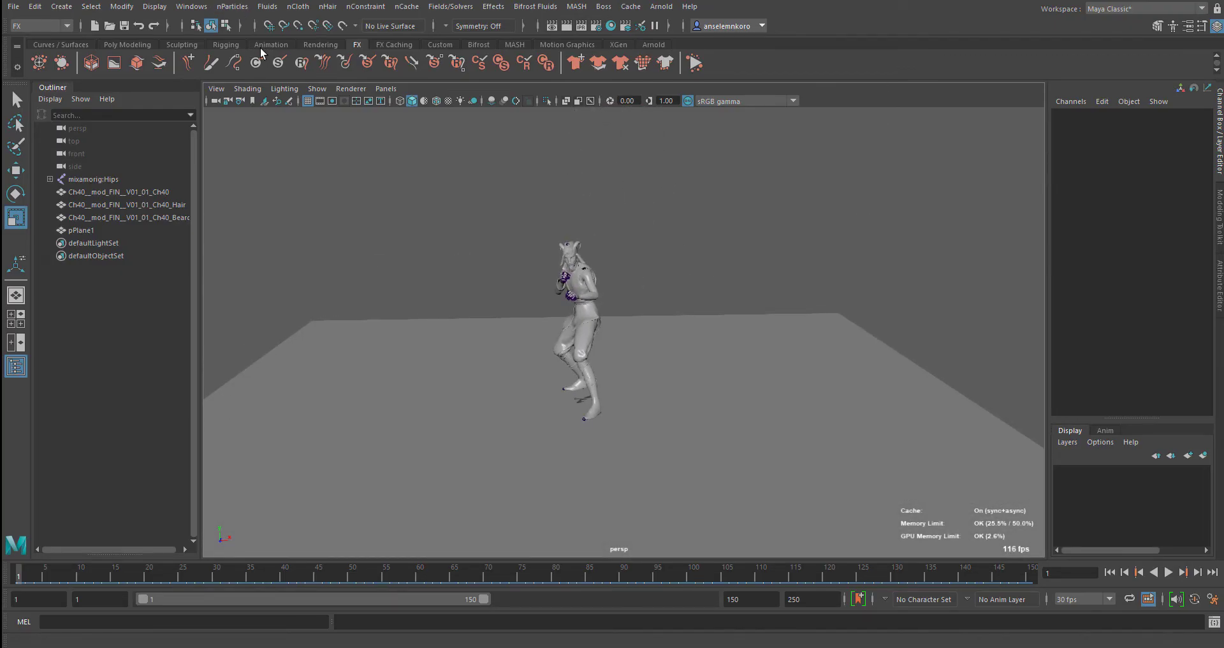
{"action": "left_click", "coordinate": [448, 100]}
{"action": "left_click_drag", "start_coordinate": [584, 288], "coordinate": [573, 297], "text": "alt"}
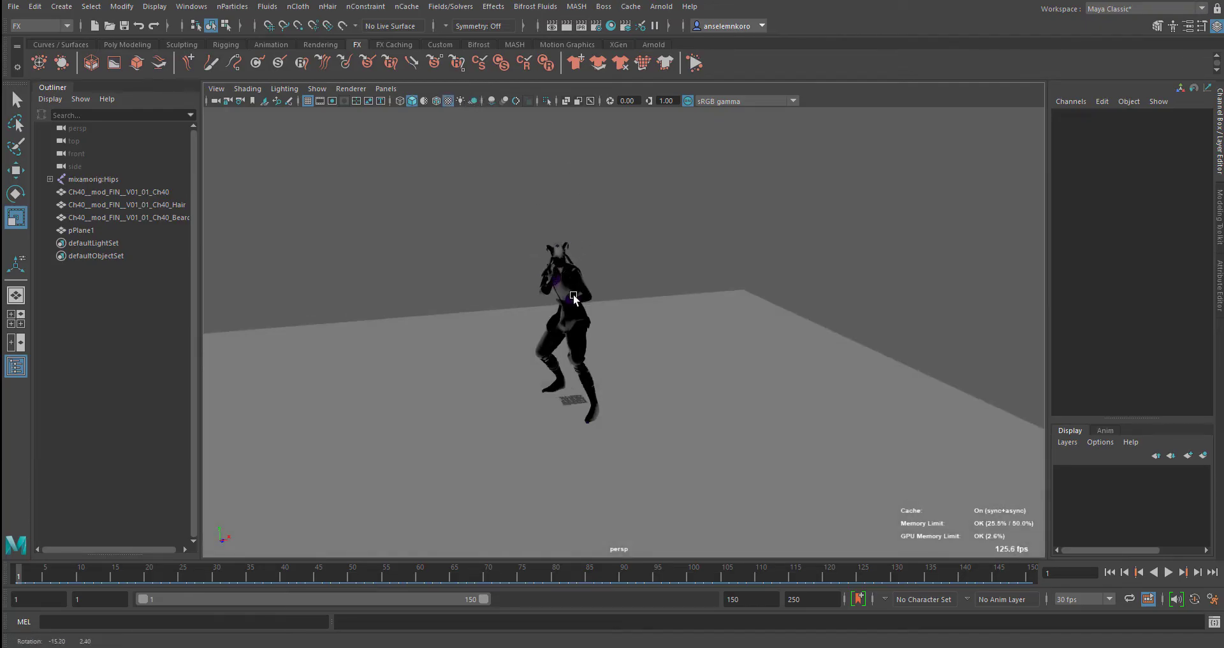
Add an ambient light and a directional light, and light the viewport with all scene lights.
{"action": "left_click", "coordinate": [322, 45]}
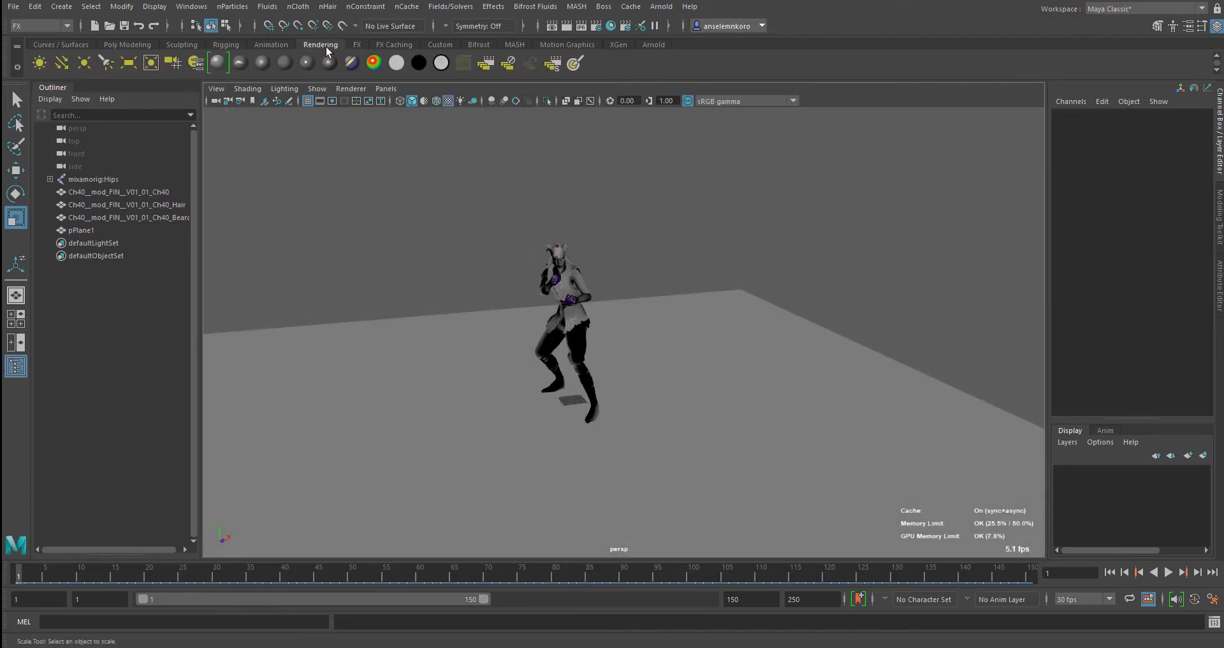
{"action": "left_click", "coordinate": [43, 65]}
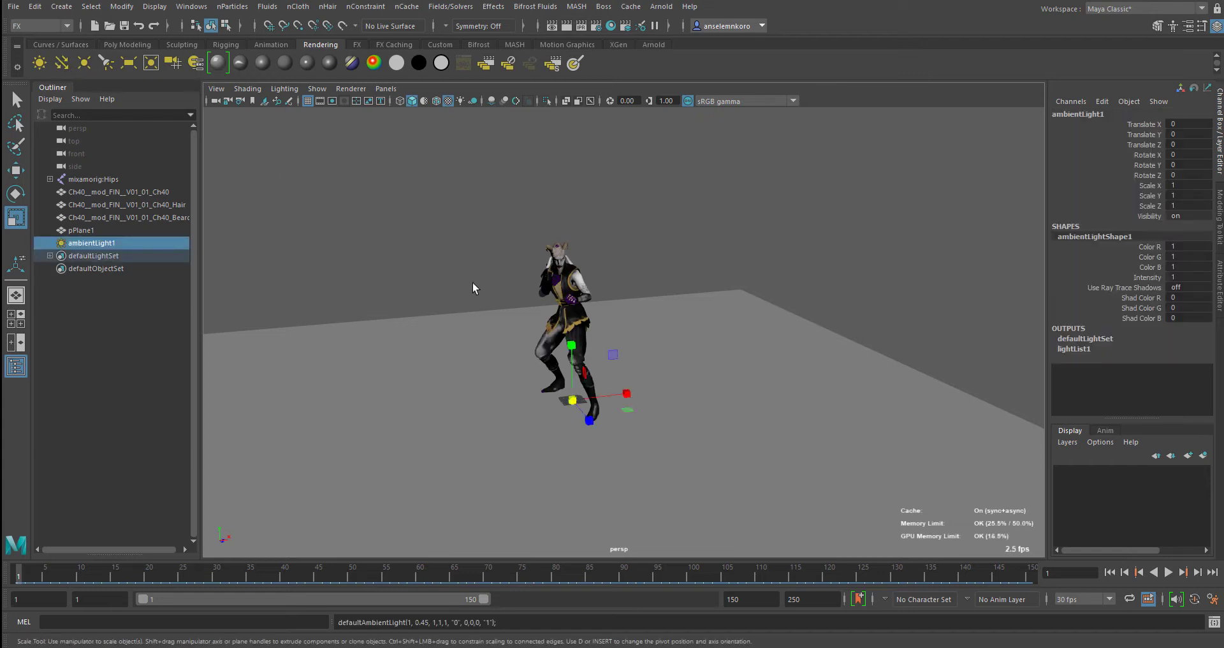
{"action": "left_click", "coordinate": [459, 100]}
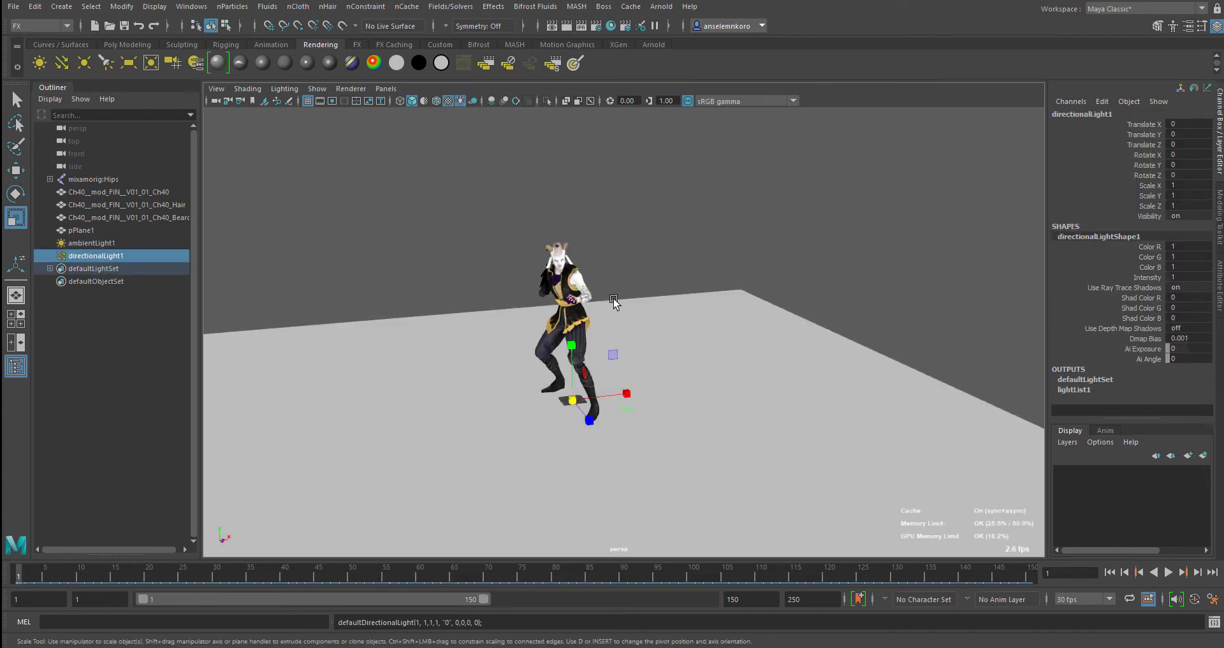
Scale the directional light to about 33.4 and place it at about -134.8, 106, 62.4, angled down toward the character.
{"action": "left_click_drag", "start_coordinate": [573, 303], "coordinate": [602, 317], "text": "alt"}
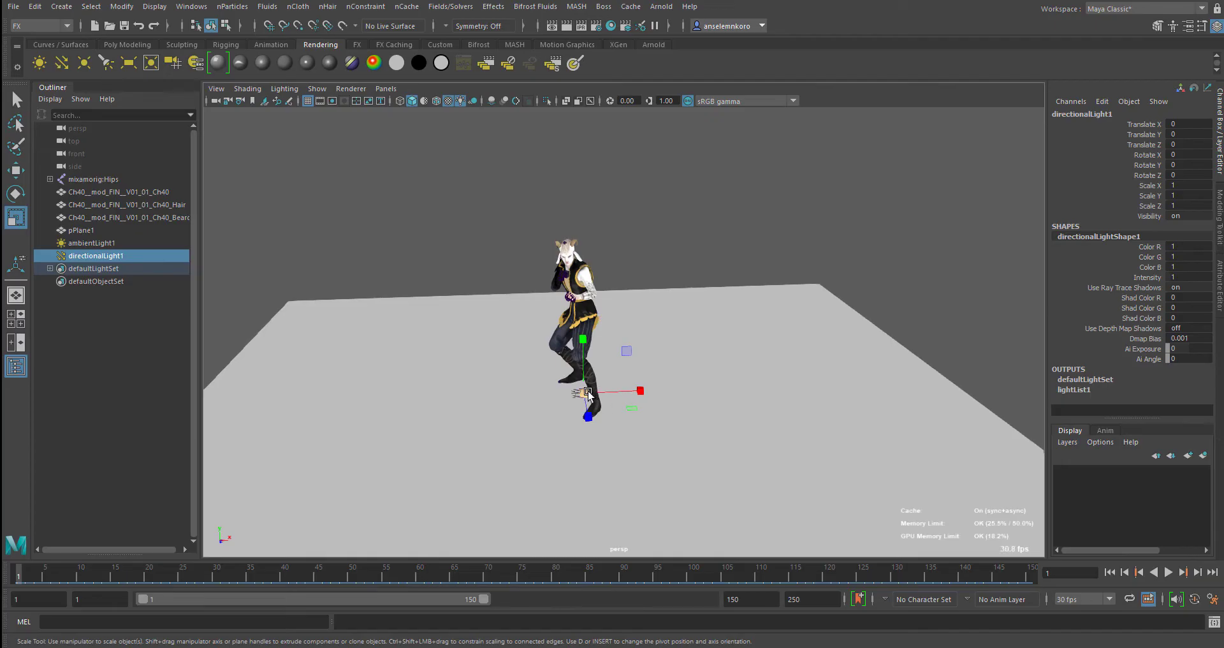
{"action": "left_click_drag", "start_coordinate": [617, 397], "coordinate": [618, 400]}
{"action": "middle_click_drag", "start_coordinate": [634, 401], "coordinate": [585, 389], "text": "alt"}
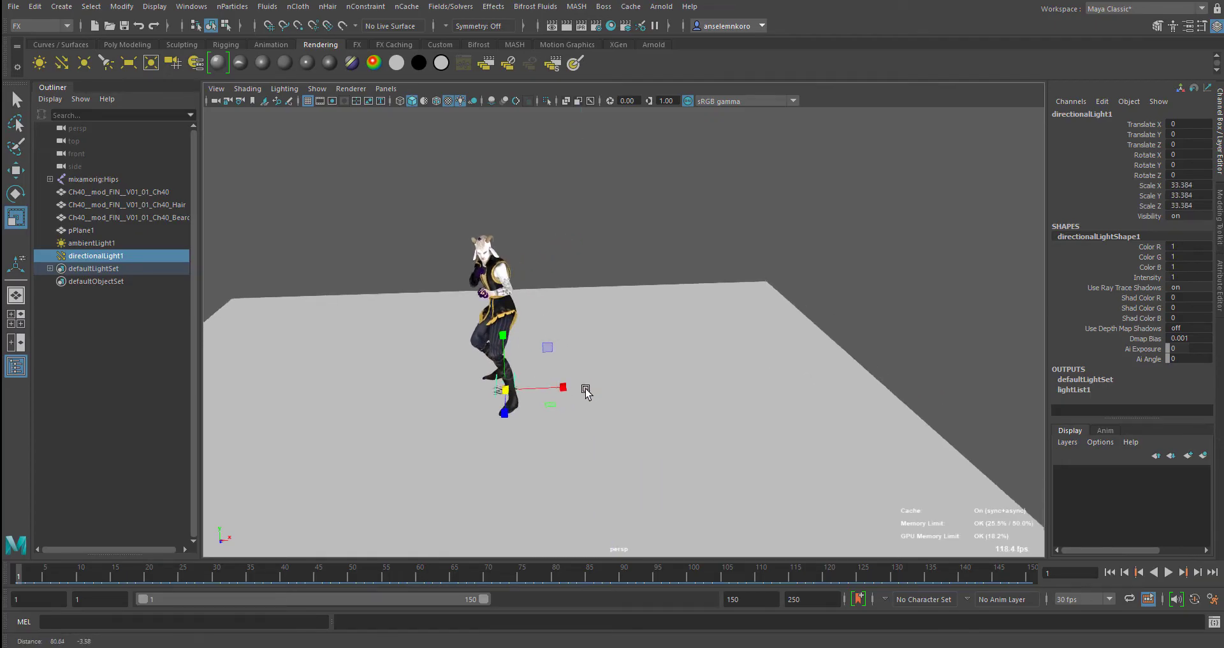
{"action": "key", "text": "t"}
{"action": "left_click_drag", "start_coordinate": [524, 422], "coordinate": [578, 373], "text": "alt"}
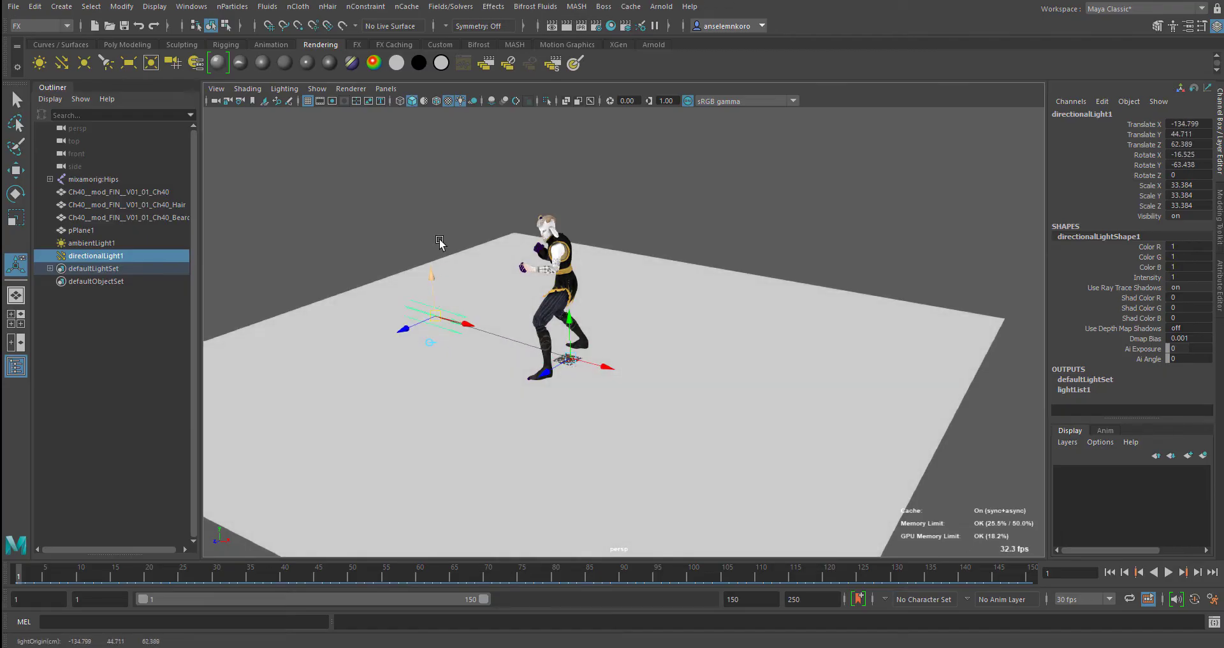
{"action": "mouse_move", "coordinate": [439, 243]}
{"action": "left_mouse_down"}
{"action": "mouse_move", "coordinate": [440, 147]}
{"action": "mouse_move", "coordinate": [459, 250]}
{"action": "left_mouse_up"}
Examine the lit character's outfit, fist and visible finger joints up close.
{"action": "left_click_drag", "start_coordinate": [517, 288], "coordinate": [621, 293], "text": "alt"}
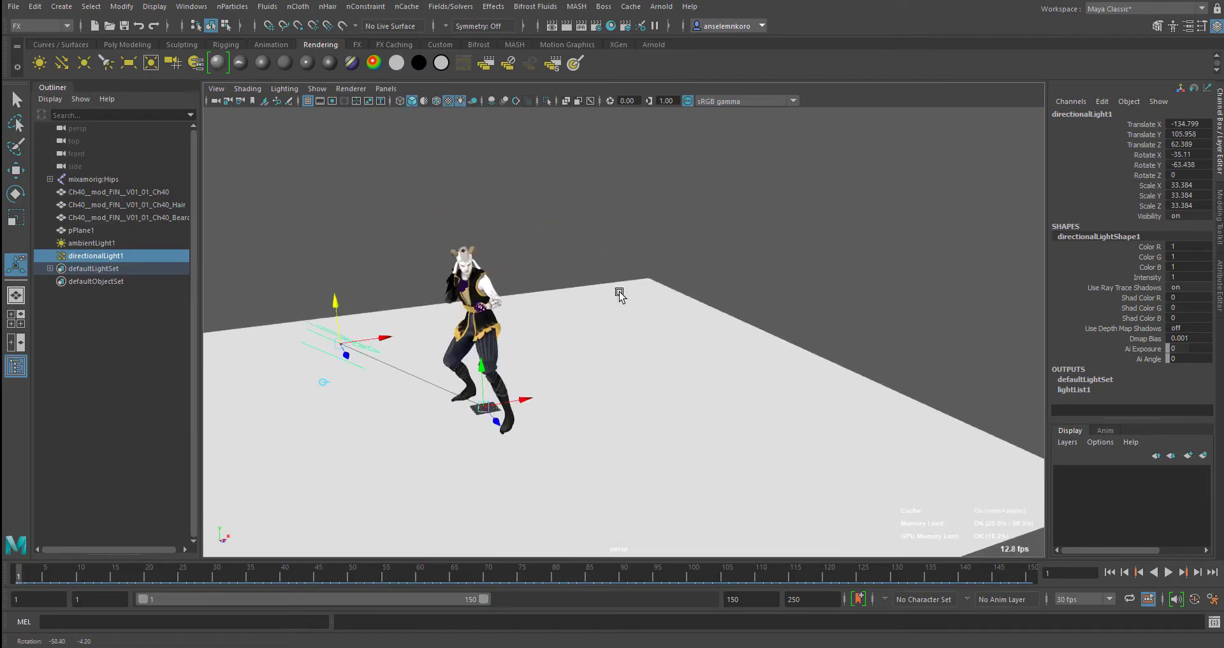
{"action": "right_click_drag", "start_coordinate": [621, 293], "coordinate": [645, 382], "text": "alt"}
{"action": "middle_click_drag", "start_coordinate": [645, 383], "coordinate": [837, 296], "text": "alt"}
{"action": "right_click_drag", "start_coordinate": [836, 296], "coordinate": [746, 293], "text": "alt"}
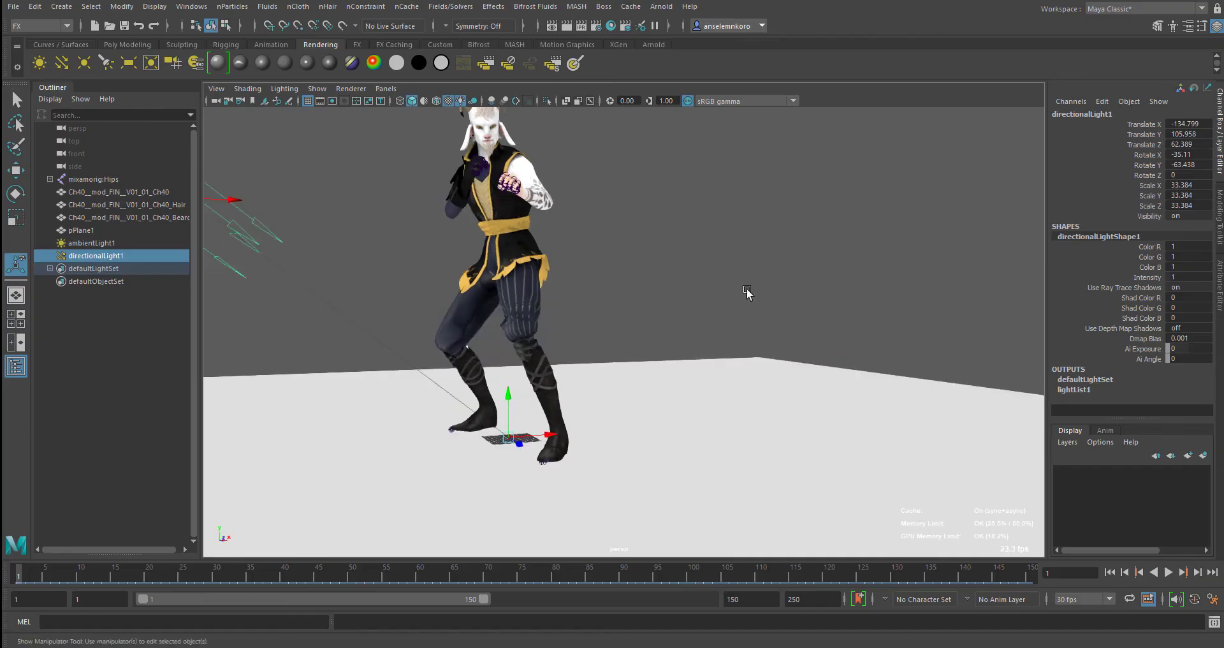
{"action": "left_click_drag", "start_coordinate": [746, 293], "coordinate": [776, 391], "text": "alt"}
{"action": "right_click_drag", "start_coordinate": [610, 272], "coordinate": [833, 438], "text": "alt"}
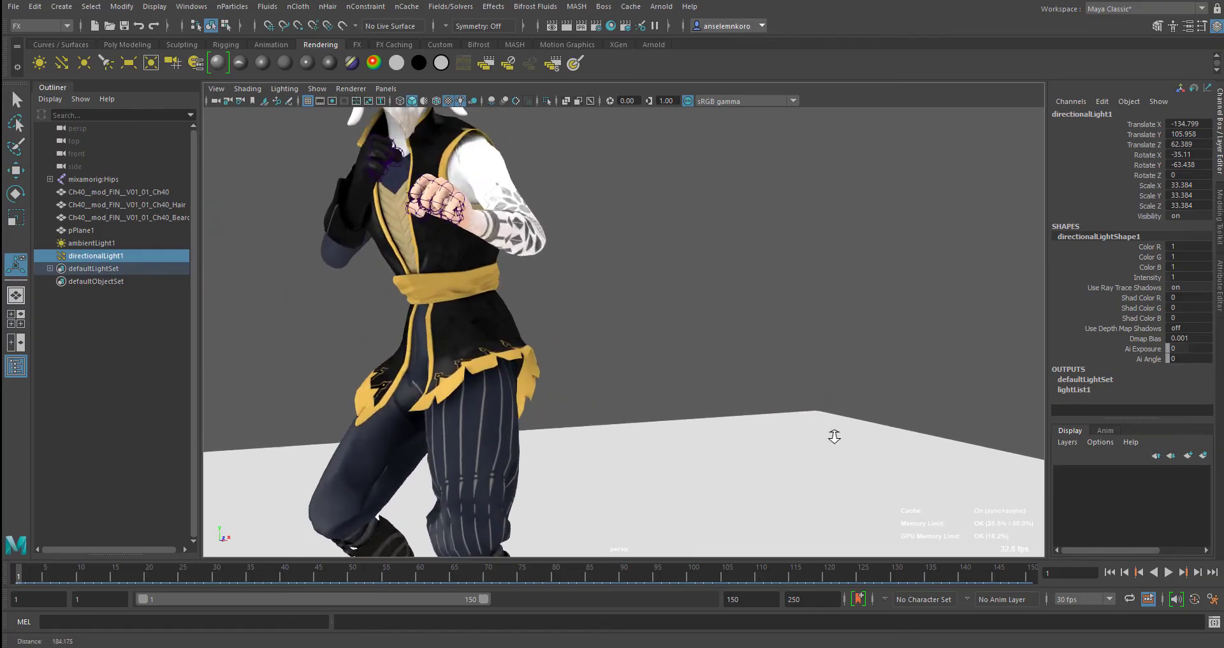
{"action": "middle_click_drag", "start_coordinate": [834, 437], "coordinate": [439, 196], "text": "alt"}
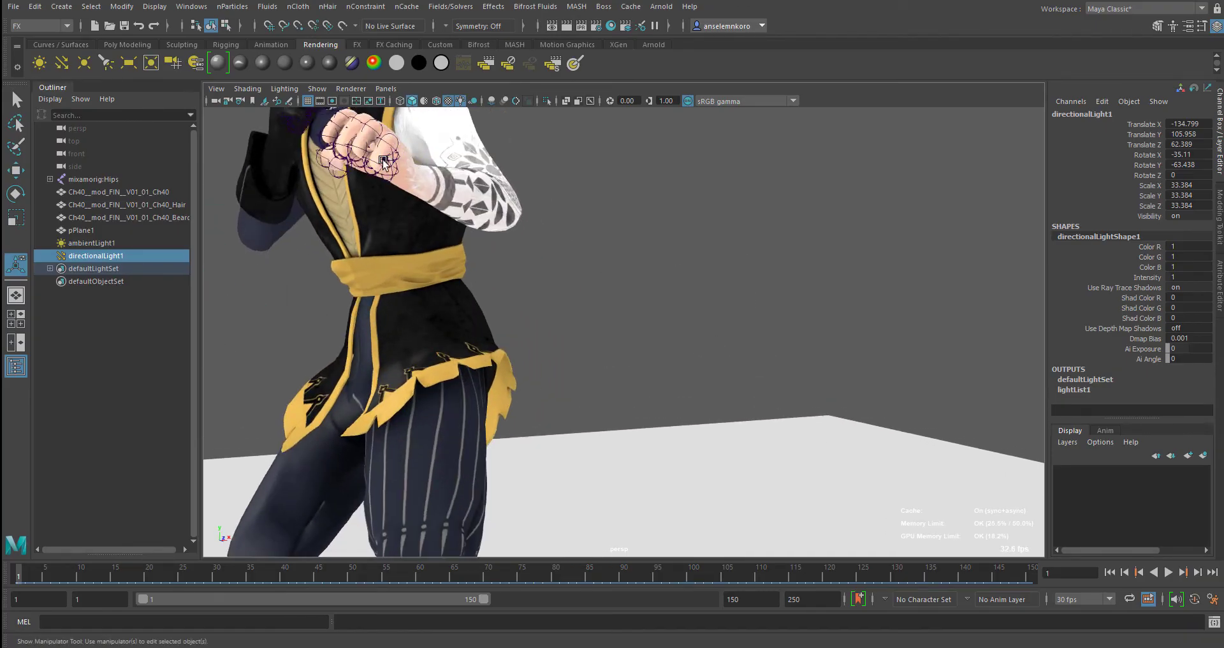
{"action": "middle_click_drag", "start_coordinate": [388, 161], "coordinate": [553, 260], "text": "alt"}
{"action": "right_click_drag", "start_coordinate": [553, 261], "coordinate": [633, 322], "text": "alt"}
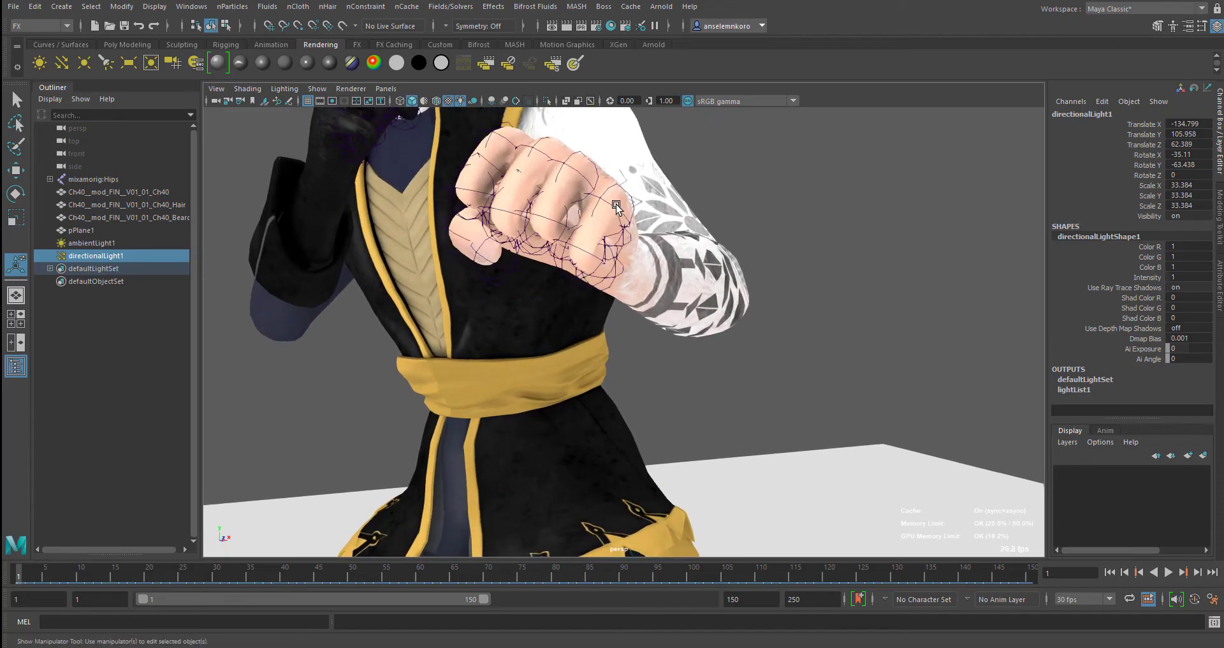
{"action": "right_click_drag", "start_coordinate": [544, 195], "coordinate": [414, 200], "text": "alt"}
Hide the joints in the viewport display and check the character's hands and face.
{"action": "left_click", "coordinate": [327, 90]}
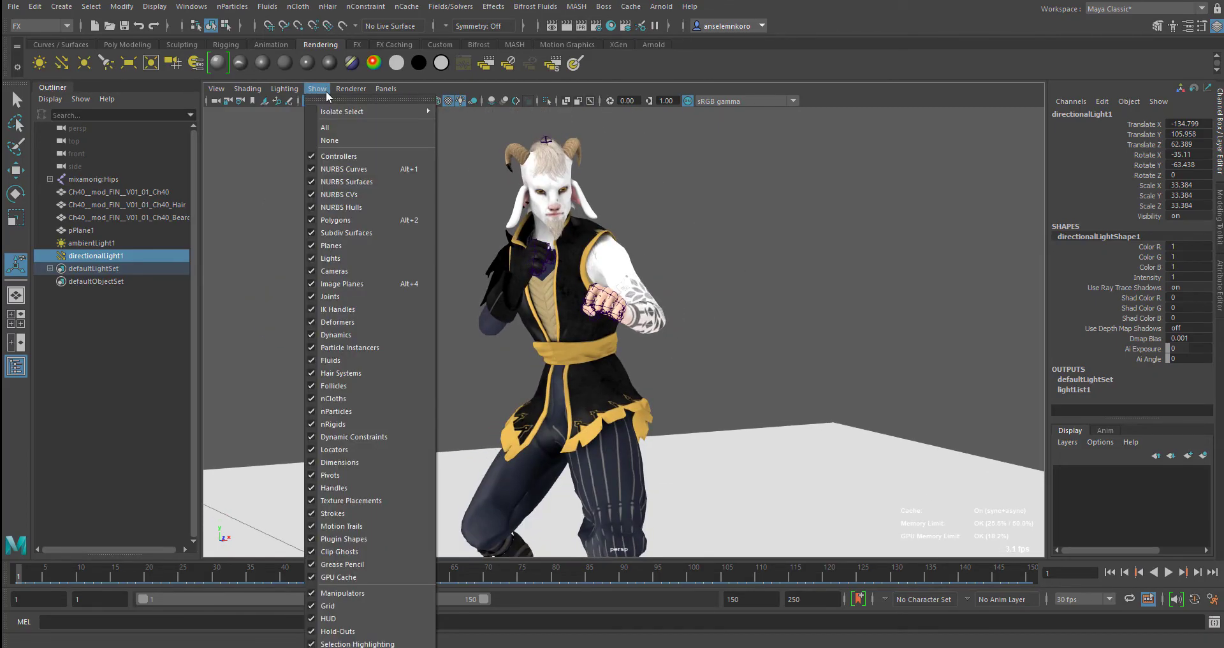
{"action": "left_click", "coordinate": [342, 296]}
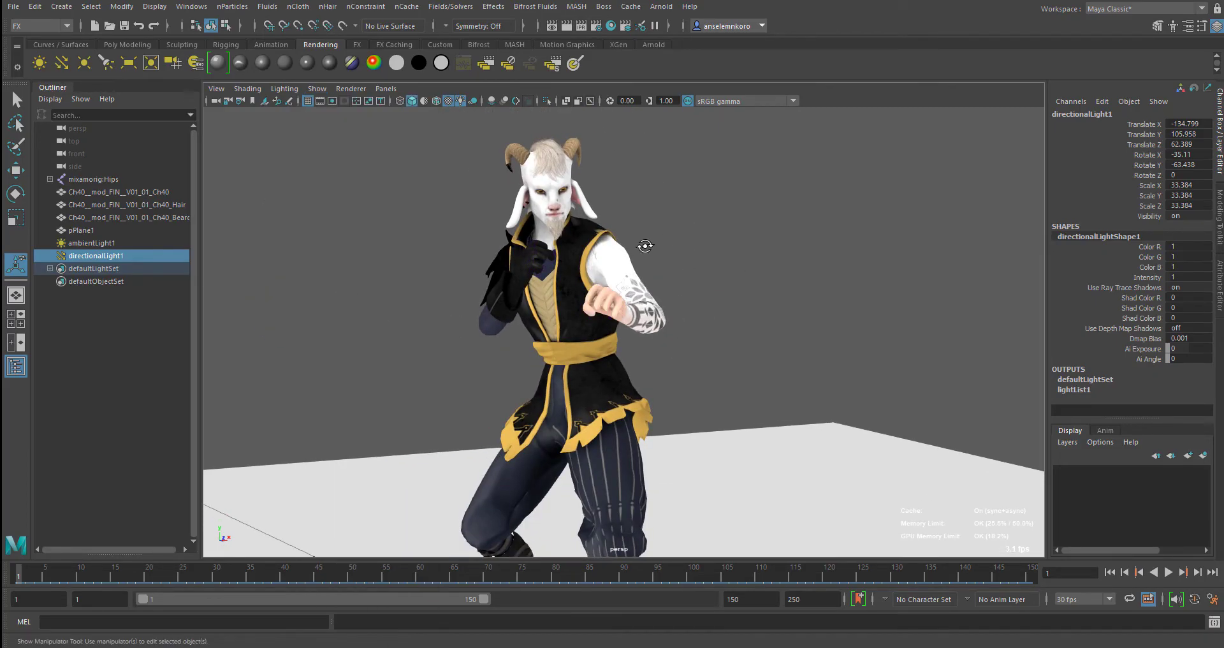
{"action": "left_click_drag", "start_coordinate": [644, 247], "coordinate": [686, 287], "text": "alt"}
{"action": "right_click_drag", "start_coordinate": [686, 287], "coordinate": [723, 317], "text": "alt"}
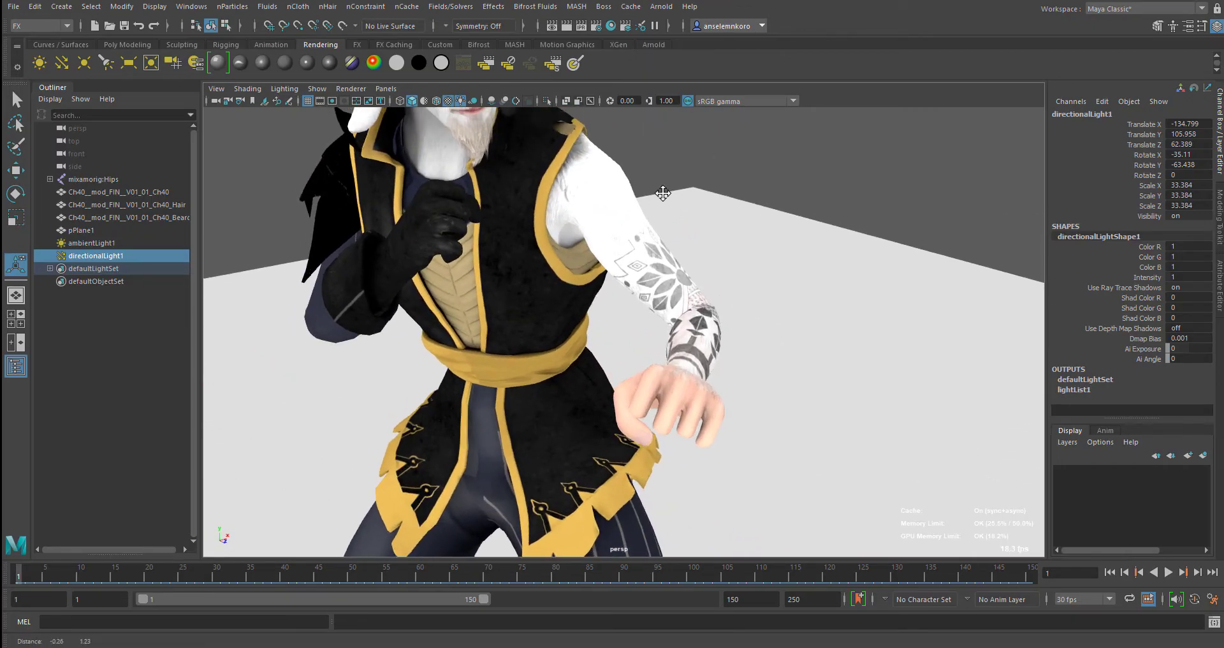
{"action": "middle_click_drag", "start_coordinate": [661, 191], "coordinate": [668, 307], "text": "alt"}
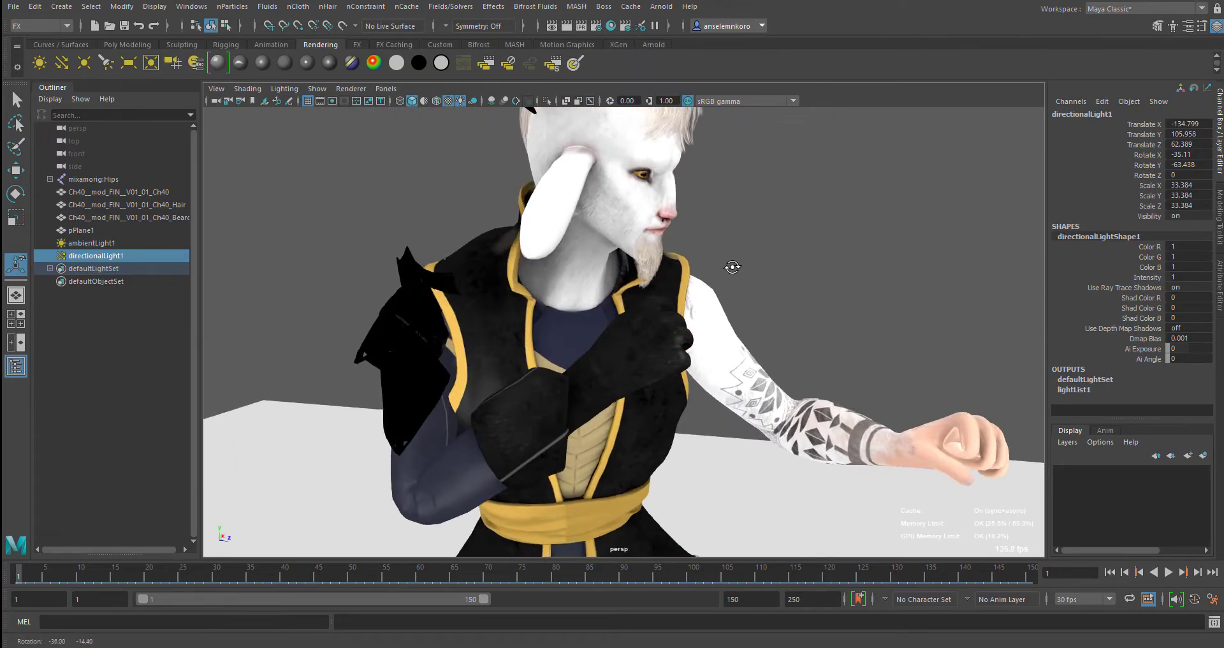
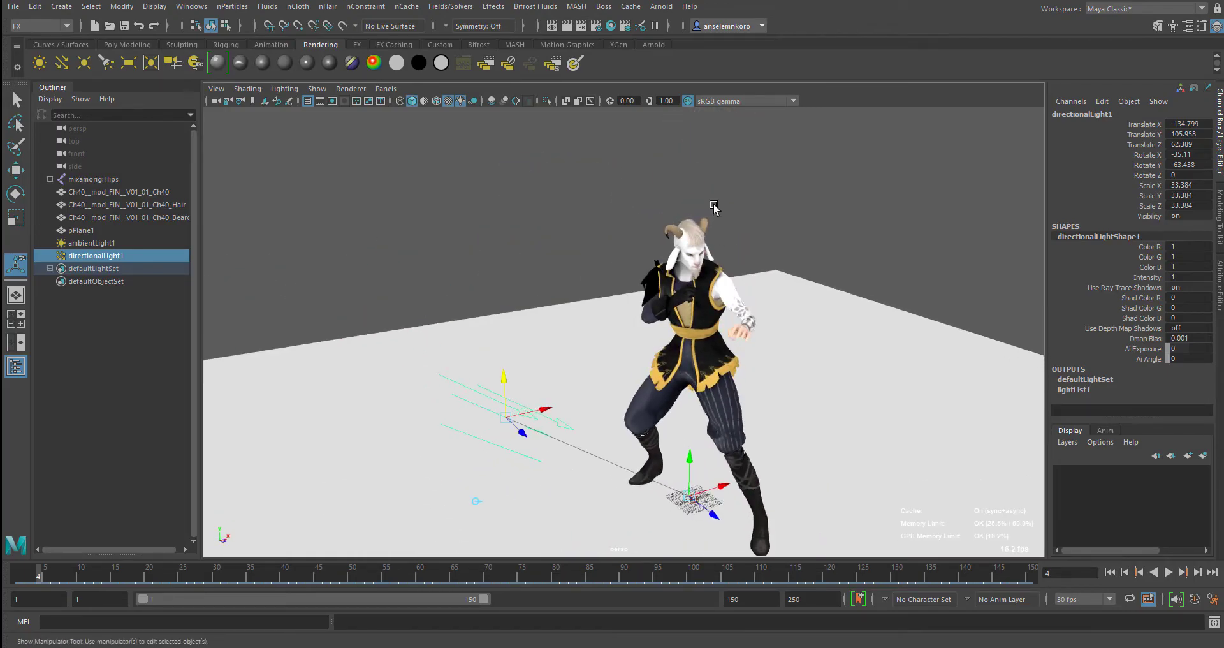
Duplicate the ground plane and raise the copy to about 155.9 in Y, near the character's head.
{"action": "scroll", "coordinate": [714, 205], "scroll_direction": "down", "scroll_amount": 8}
{"action": "left_click_drag", "start_coordinate": [730, 383], "coordinate": [612, 382], "text": "alt"}
{"action": "left_click", "coordinate": [739, 379]}
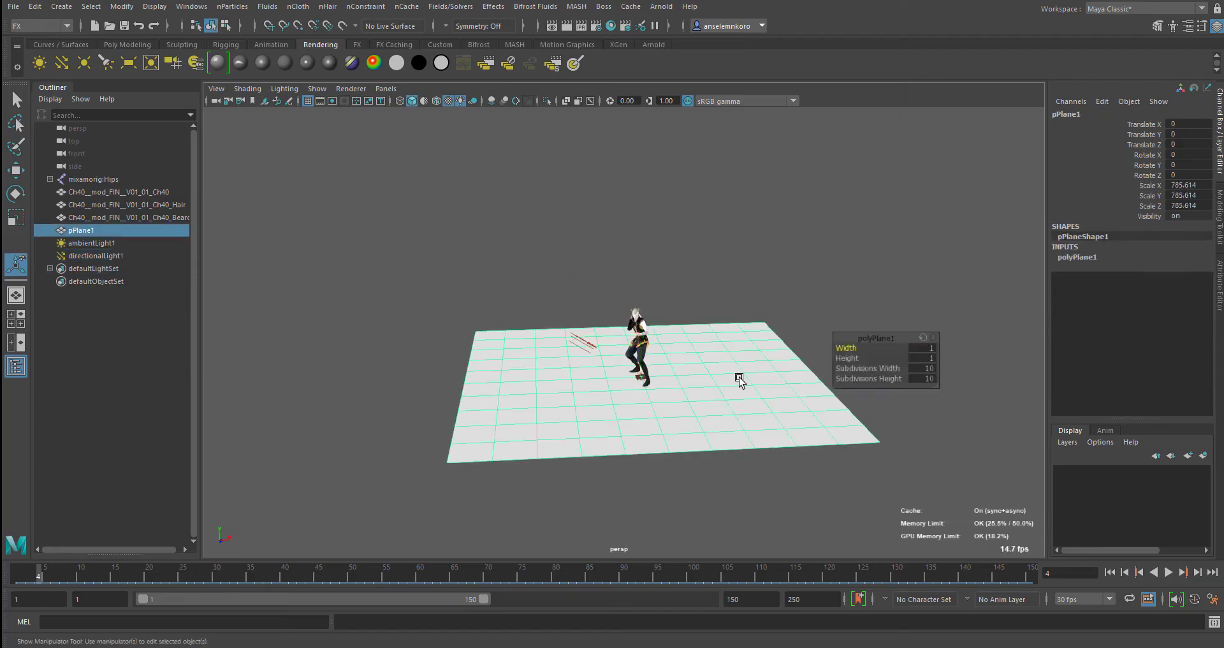
{"action": "left_click", "coordinate": [16, 169]}
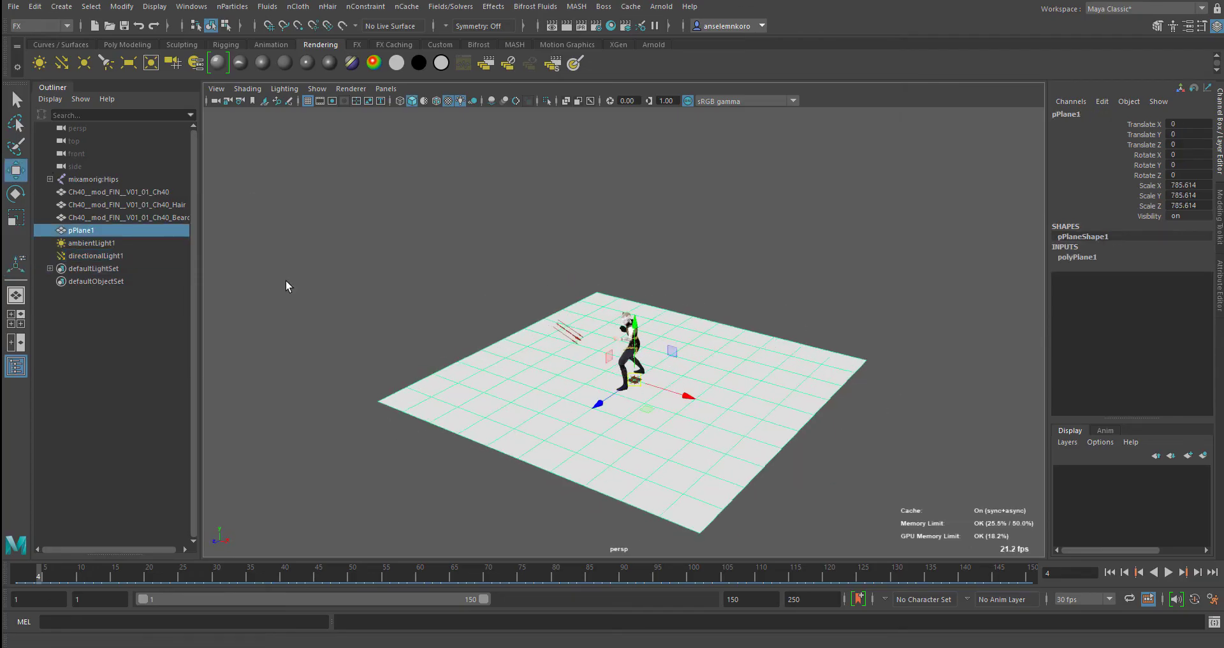
{"action": "mouse_move", "coordinate": [286, 281]}
{"action": "left_mouse_down", "text": "alt"}
{"action": "mouse_move", "coordinate": [561, 255]}
{"action": "mouse_move", "coordinate": [565, 200]}
{"action": "left_mouse_up", "text": "alt"}
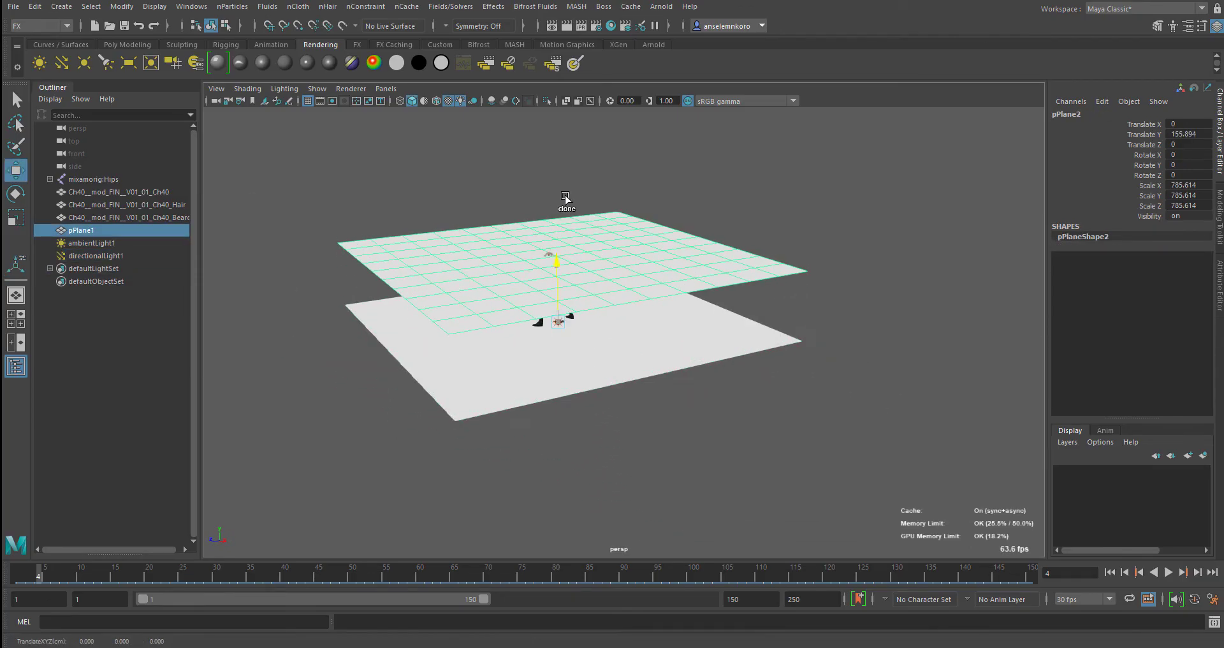
{"action": "middle_click_drag", "start_coordinate": [623, 237], "coordinate": [629, 292], "text": "alt"}
{"action": "scroll", "coordinate": [632, 300], "scroll_direction": "up", "scroll_amount": 1}
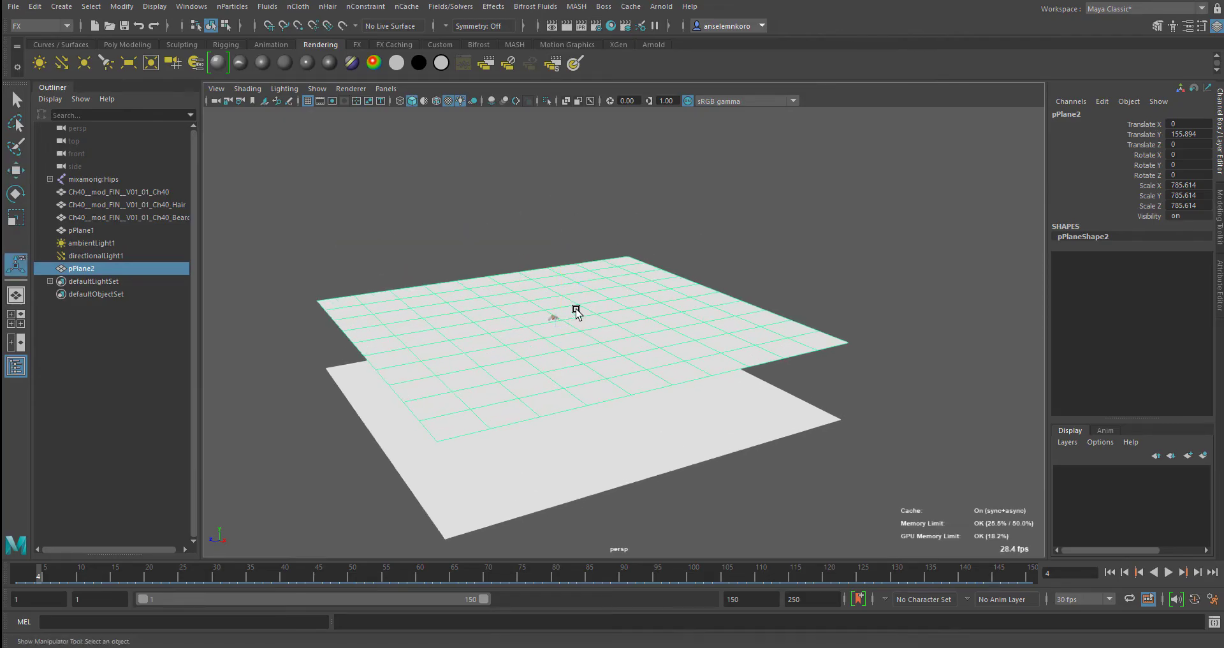
Scale the raised plane down uniformly to about 222.2 above the character.
{"action": "key", "text": "e"}
{"action": "key", "text": "r"}
{"action": "left_click_drag", "start_coordinate": [563, 319], "coordinate": [478, 328]}
{"action": "scroll", "coordinate": [657, 362], "scroll_direction": "up", "scroll_amount": 3}
{"action": "left_click_drag", "start_coordinate": [657, 363], "coordinate": [485, 344], "text": "alt"}
{"action": "scroll", "coordinate": [694, 319], "scroll_direction": "up", "scroll_amount": 3}
{"action": "left_click_drag", "start_coordinate": [694, 320], "coordinate": [664, 294], "text": "alt"}
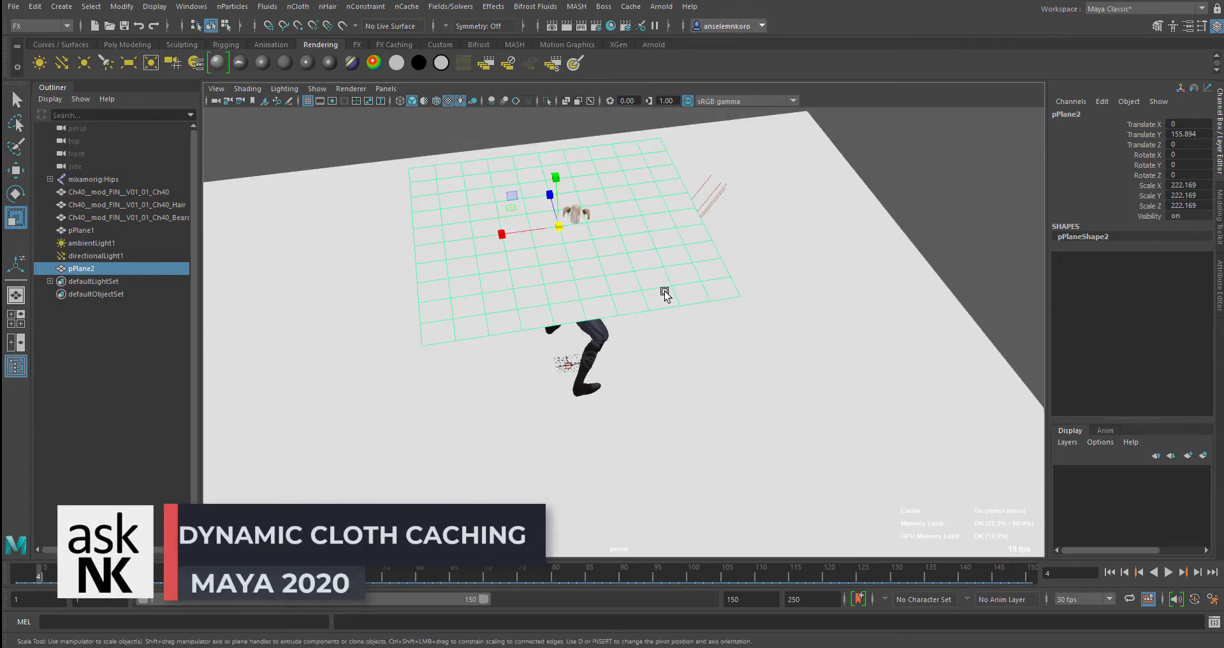
Turn off all-lights shading in the viewport and narrow the raised plane to about 45.8 in X scale.
{"action": "left_click", "coordinate": [460, 101]}
{"action": "middle_click_drag", "start_coordinate": [628, 194], "coordinate": [663, 331], "text": "alt"}
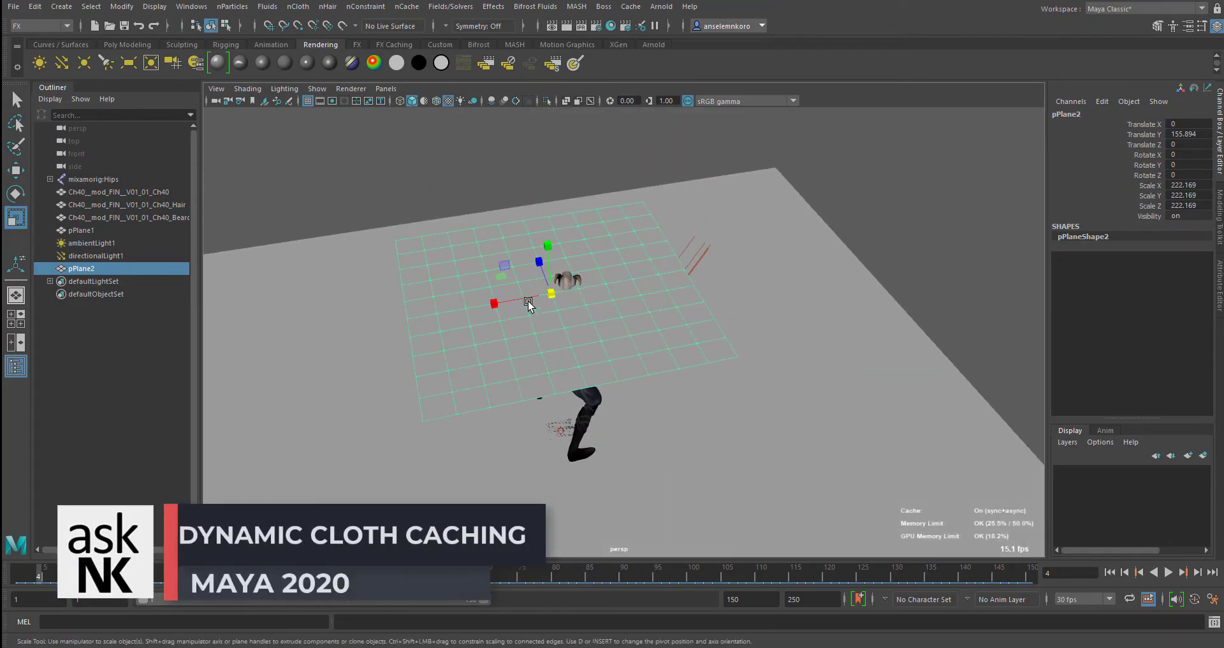
{"action": "left_click_drag", "start_coordinate": [497, 302], "coordinate": [540, 296]}
{"action": "left_click_drag", "start_coordinate": [568, 317], "coordinate": [733, 322], "text": "alt"}
{"action": "right_click_drag", "start_coordinate": [688, 319], "coordinate": [585, 314], "text": "alt"}
{"action": "left_click_drag", "start_coordinate": [584, 314], "coordinate": [634, 293], "text": "alt"}
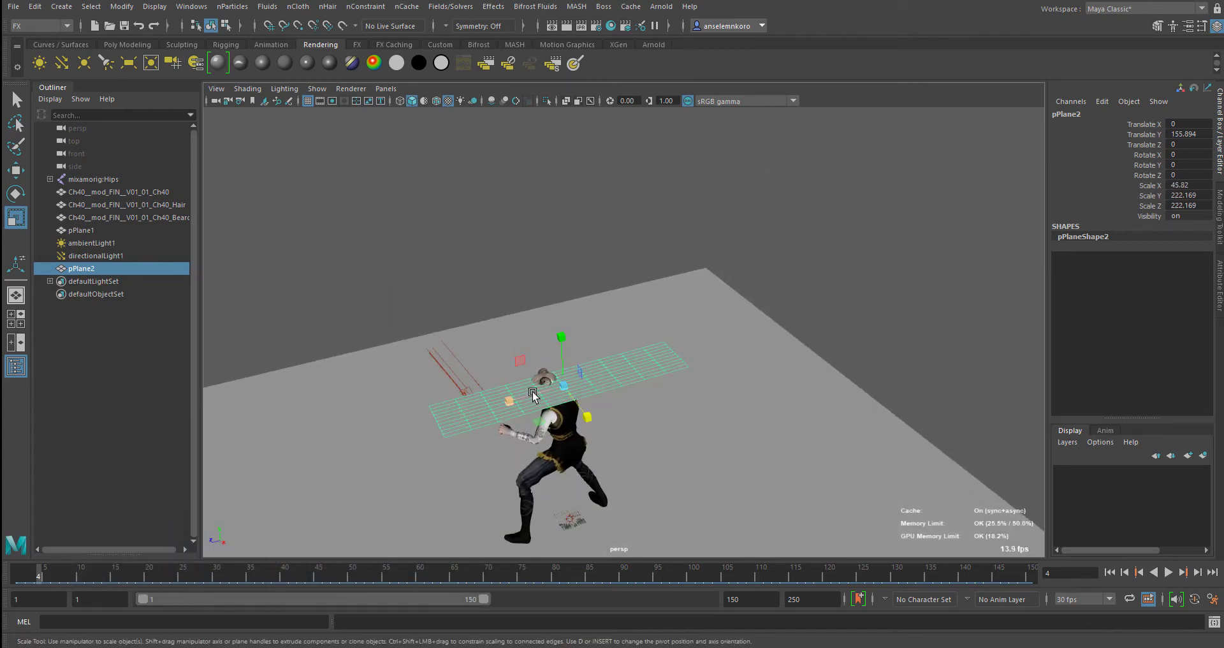
Shorten the raised plane to about 125.1 in Z scale above the character.
{"action": "left_click_drag", "start_coordinate": [530, 394], "coordinate": [634, 369]}
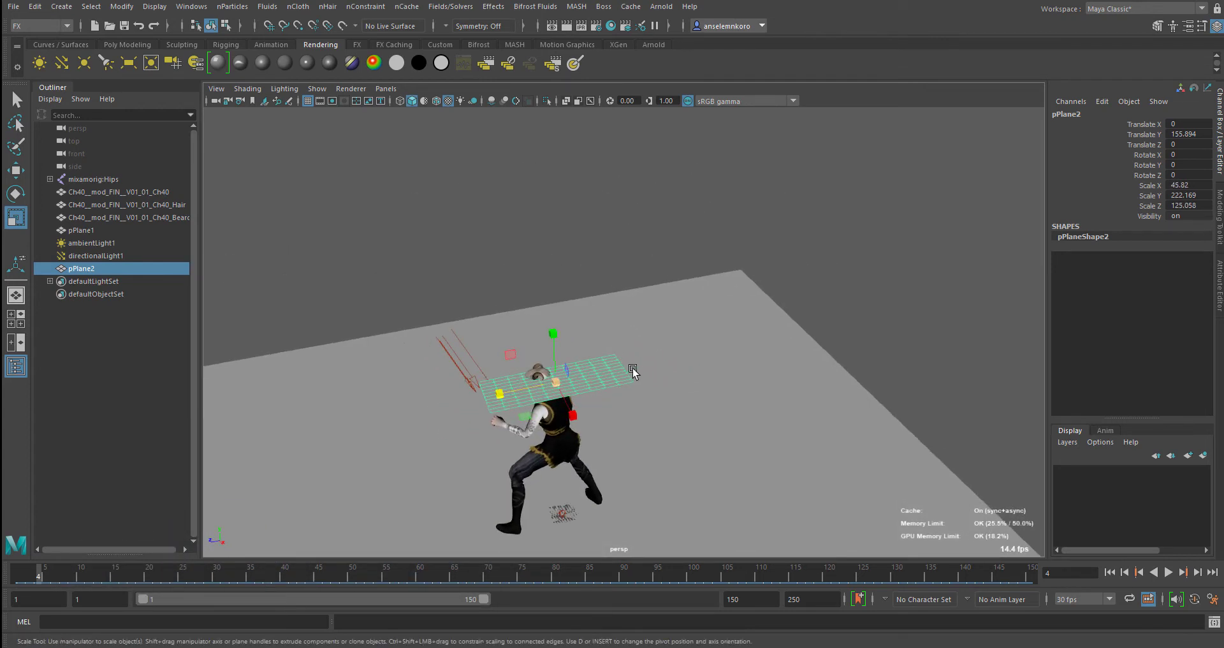
{"action": "right_click_drag", "start_coordinate": [634, 369], "coordinate": [643, 375], "text": "alt"}
{"action": "middle_click_drag", "start_coordinate": [643, 375], "coordinate": [569, 364], "text": "alt"}
Tilt the plane to about -44, -47.3, 0 and position it behind the character's back at about 32.4, 113.3, -30.
{"action": "key", "text": "e"}
{"action": "mouse_move", "coordinate": [540, 385]}
{"action": "left_mouse_down"}
{"action": "mouse_move", "coordinate": [509, 365]}
{"action": "mouse_move", "coordinate": [546, 403]}
{"action": "left_mouse_up"}
{"action": "key", "text": "w"}
{"action": "left_click_drag", "start_coordinate": [466, 349], "coordinate": [599, 414]}
{"action": "middle_click_drag", "start_coordinate": [593, 399], "coordinate": [582, 300], "text": "alt"}
{"action": "right_click_drag", "start_coordinate": [582, 301], "coordinate": [694, 383], "text": "alt"}
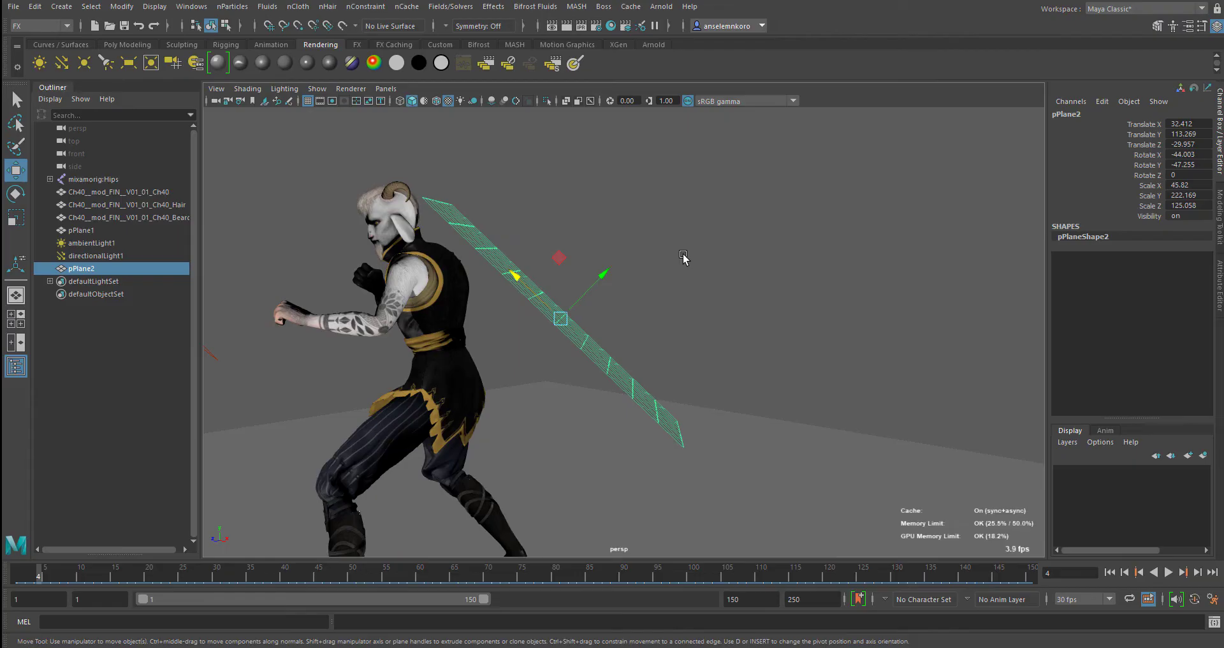
{"action": "left_click_drag", "start_coordinate": [671, 254], "coordinate": [637, 268]}
{"action": "left_click_drag", "start_coordinate": [601, 329], "coordinate": [619, 326], "text": "alt"}
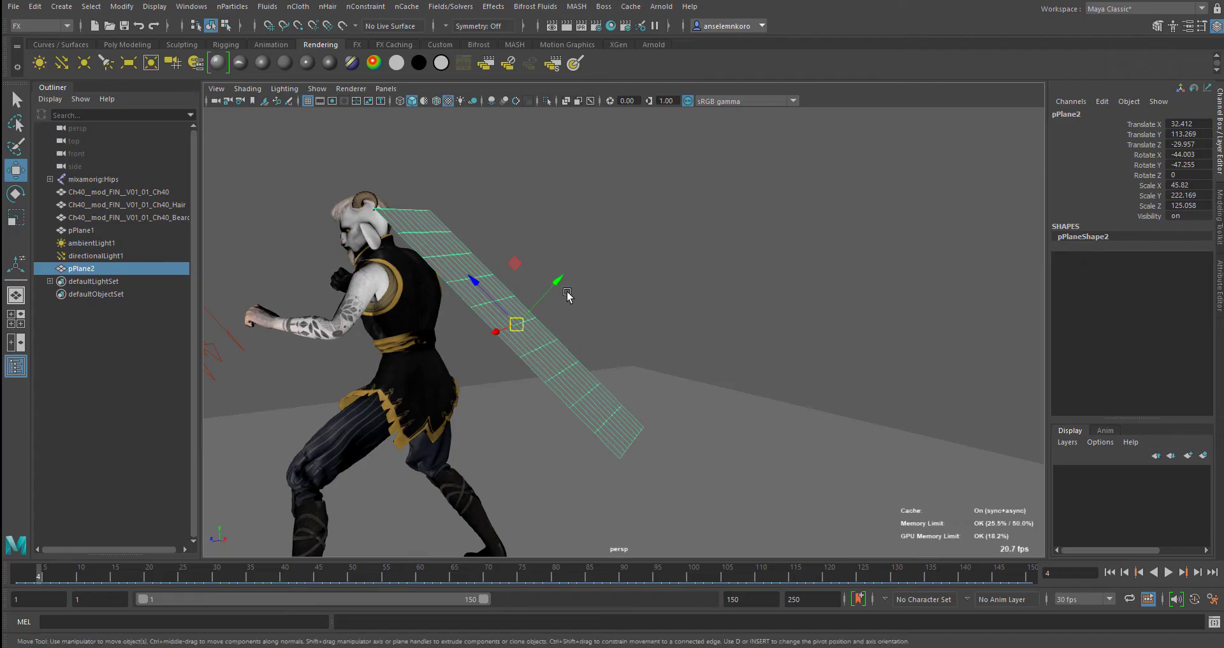
Move the plane closer to about 26.2, 104.5, -24.2 and rotate it steeper to about -66.9, -48.8, 5.1.
{"action": "left_click_drag", "start_coordinate": [556, 282], "coordinate": [593, 361]}
{"action": "key", "text": "e"}
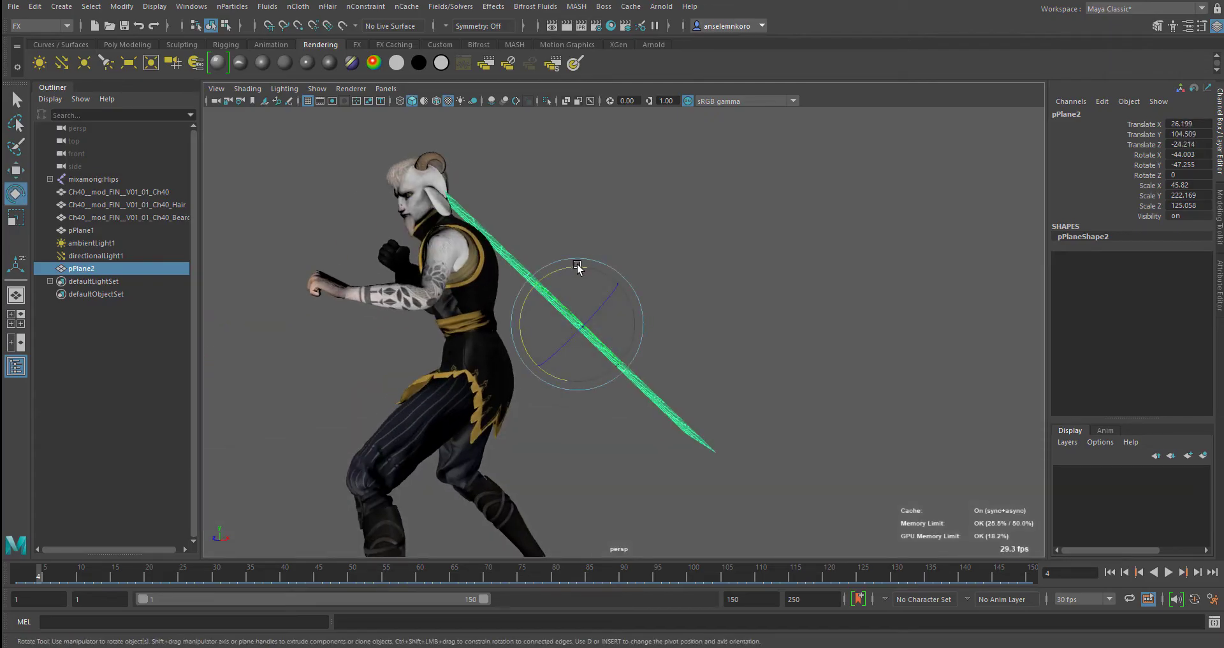
{"action": "left_click_drag", "start_coordinate": [577, 268], "coordinate": [596, 276]}
{"action": "left_click_drag", "start_coordinate": [634, 334], "coordinate": [624, 328], "text": "alt"}
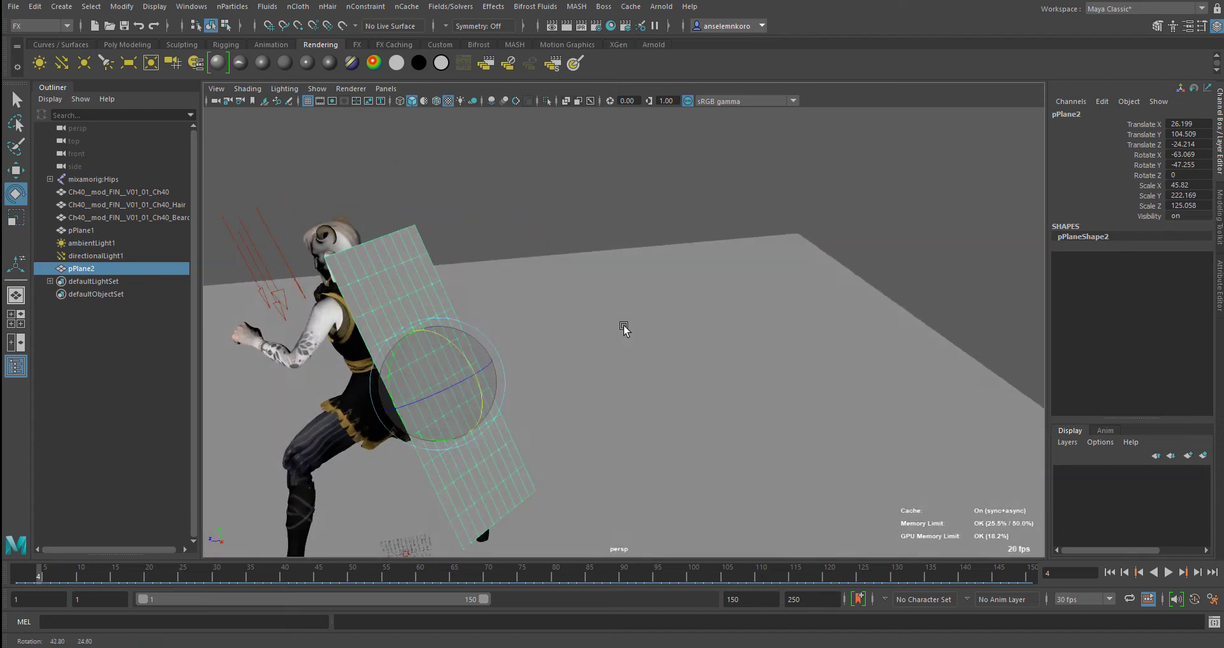
{"action": "left_click_drag", "start_coordinate": [464, 396], "coordinate": [392, 370]}
{"action": "key", "text": "ctrl+z"}
{"action": "left_click_drag", "start_coordinate": [469, 375], "coordinate": [660, 352], "text": "alt"}
Scale the plane uniformly to about 40.2, 194.9, 109.7 and move it against the back at about 15.9, 97.4, -14.7.
{"action": "key", "text": "r"}
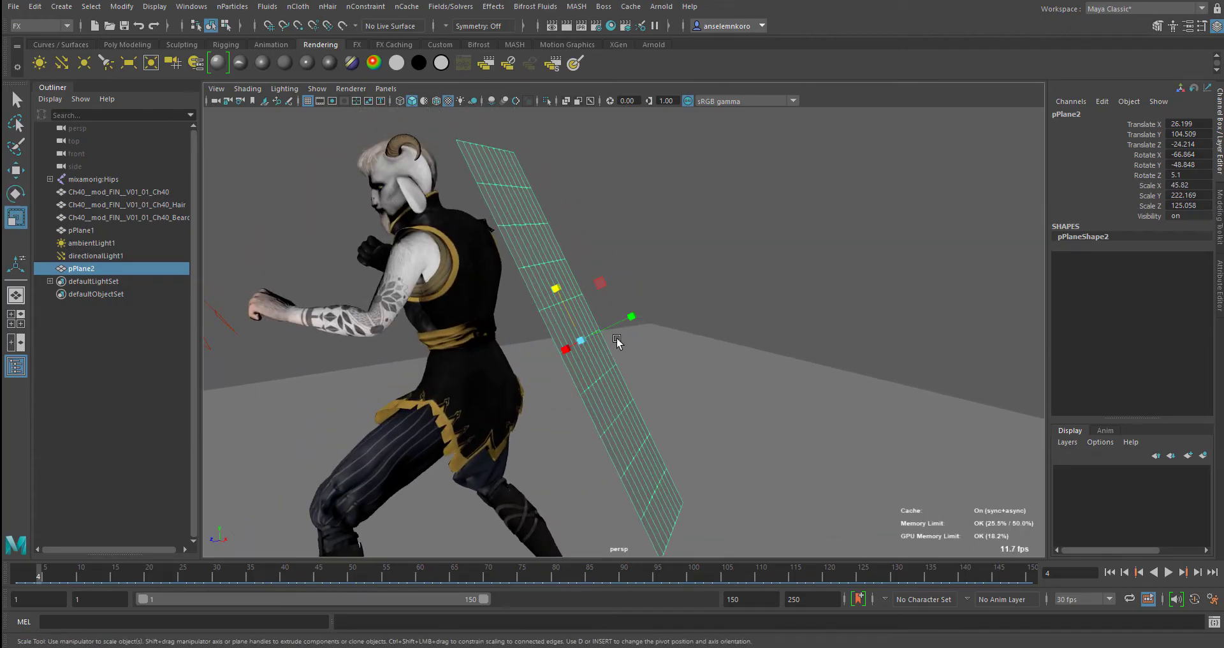
{"action": "left_click_drag", "start_coordinate": [576, 335], "coordinate": [657, 324]}
{"action": "left_click_drag", "start_coordinate": [651, 368], "coordinate": [696, 397], "text": "alt"}
{"action": "key", "text": "w"}
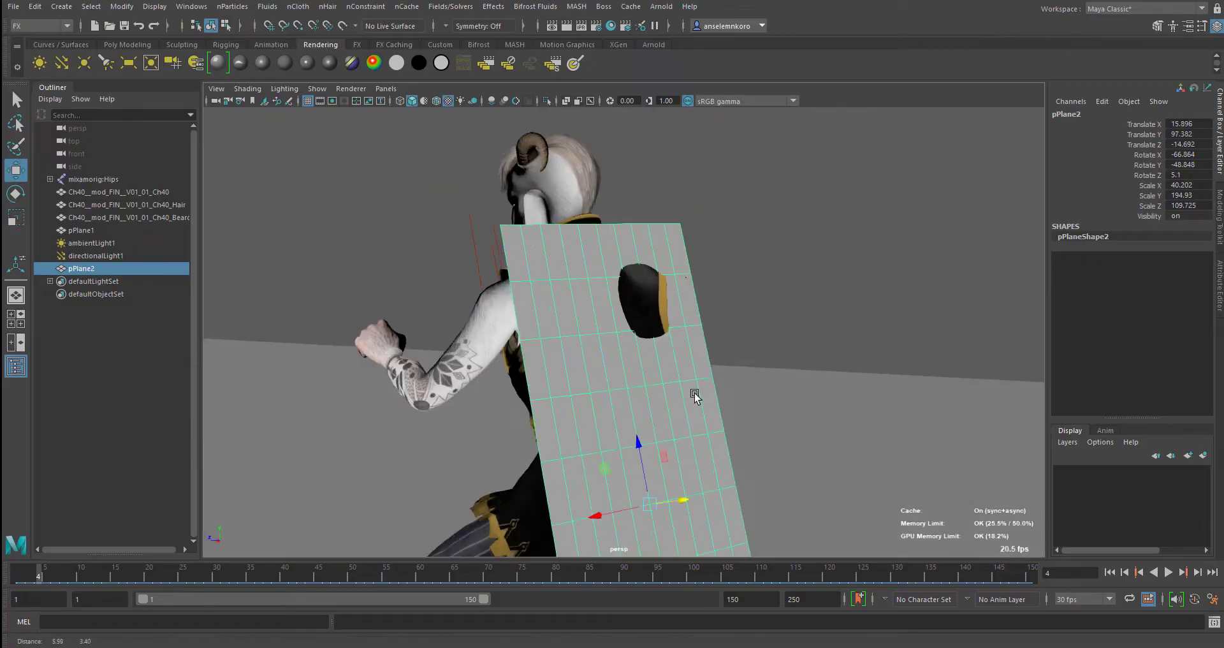
Select the plane's edge loops across its middle and scale each one wider to start a cape shape.
{"action": "right_click_drag", "start_coordinate": [593, 357], "coordinate": [593, 313]}
{"action": "double_click", "coordinate": [574, 314]}
{"action": "key", "text": "r"}
{"action": "mouse_move", "coordinate": [547, 317]}
{"action": "left_mouse_down"}
{"action": "mouse_move", "coordinate": [573, 320]}
{"action": "mouse_move", "coordinate": [560, 321]}
{"action": "left_mouse_up"}
{"action": "middle_click_drag", "start_coordinate": [535, 428], "coordinate": [519, 323], "text": "alt"}
{"action": "double_click", "coordinate": [542, 317]}
{"action": "left_click_drag", "start_coordinate": [534, 319], "coordinate": [522, 320]}
{"action": "middle_click_drag", "start_coordinate": [555, 401], "coordinate": [568, 334], "text": "alt"}
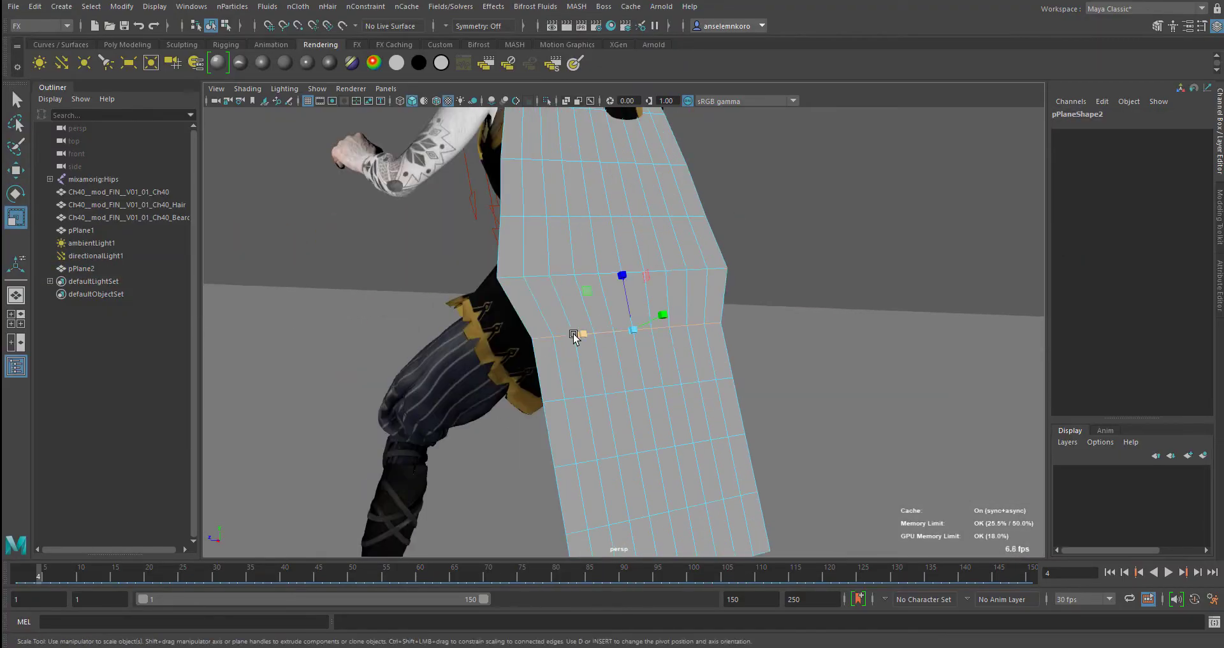
Widen the remaining lower edge loops one after another down to the cape's hem.
{"action": "middle_click_drag", "start_coordinate": [574, 440], "coordinate": [587, 344], "text": "alt"}
{"action": "double_click", "coordinate": [600, 345]}
{"action": "left_click_drag", "start_coordinate": [619, 342], "coordinate": [605, 344]}
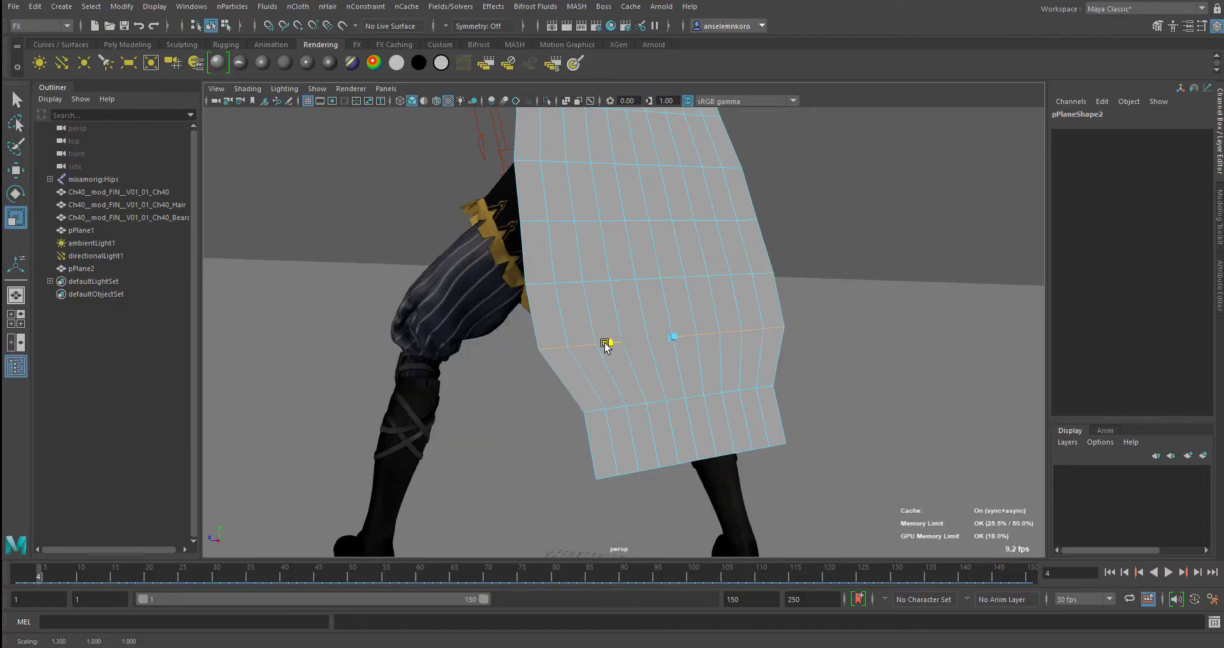
{"action": "double_click", "coordinate": [613, 408]}
{"action": "left_click_drag", "start_coordinate": [628, 406], "coordinate": [604, 409]}
{"action": "double_click", "coordinate": [638, 471]}
{"action": "left_click_drag", "start_coordinate": [640, 470], "coordinate": [623, 473]}
{"action": "middle_click_drag", "start_coordinate": [612, 268], "coordinate": [628, 446], "text": "alt"}
Reposition the cape's uppermost edges with soft selection so they curve onto the character's shoulders.
{"action": "key", "text": "e"}
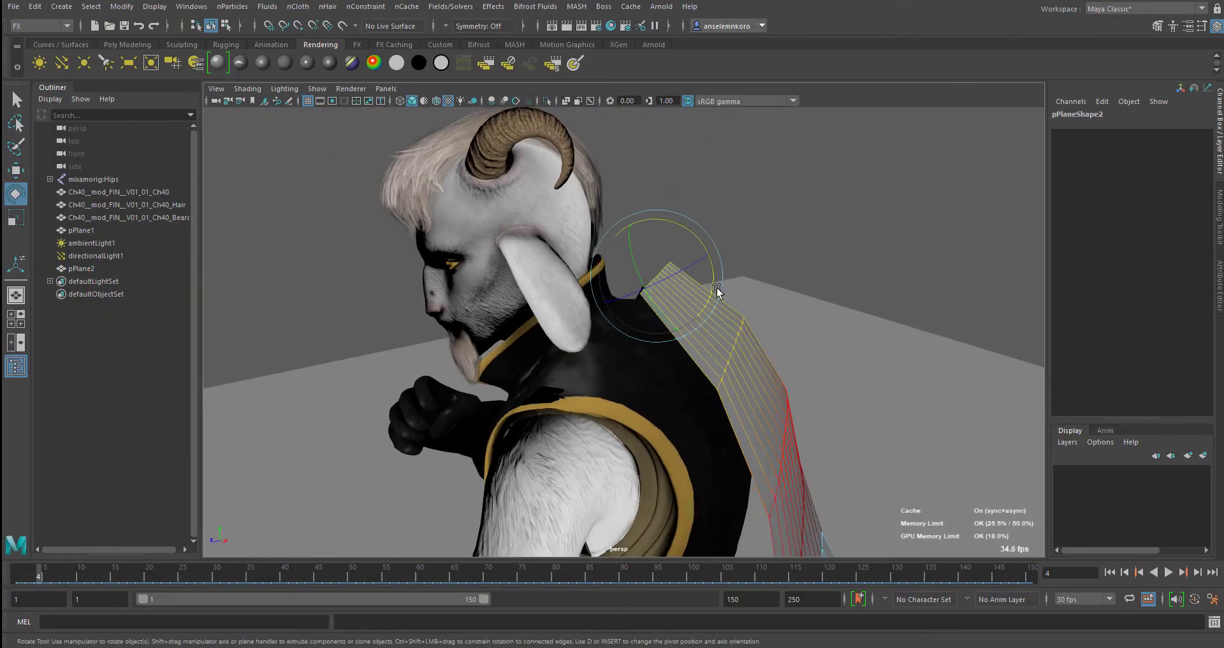
{"action": "key", "text": "w"}
{"action": "left_click_drag", "start_coordinate": [714, 242], "coordinate": [667, 274]}
{"action": "left_click_drag", "start_coordinate": [679, 414], "coordinate": [600, 327], "text": "alt"}
{"action": "left_click", "coordinate": [16, 147]}
{"action": "left_click", "coordinate": [17, 100]}
Split the cape mesh with an additional cut, return to object mode and deselect the cape.
{"action": "right_click_drag", "start_coordinate": [531, 246], "coordinate": [510, 466], "text": "shift"}
{"action": "left_click_drag", "start_coordinate": [548, 395], "coordinate": [561, 330], "text": "alt"}
{"action": "double_click", "coordinate": [599, 397]}
{"action": "key", "text": "w"}
{"action": "key", "text": "r"}
{"action": "right_click_drag", "start_coordinate": [574, 275], "coordinate": [615, 239]}
{"action": "left_click", "coordinate": [752, 268]}
Switch to the Modeling menu set and smooth the cape mesh with 2 divisions.
{"action": "scroll", "coordinate": [534, 350], "scroll_direction": "down", "scroll_amount": 5}
{"action": "left_click_drag", "start_coordinate": [533, 350], "coordinate": [590, 416], "text": "alt"}
{"action": "middle_click_drag", "start_coordinate": [589, 416], "coordinate": [606, 215], "text": "alt"}
{"action": "scroll", "coordinate": [582, 330], "scroll_direction": "up", "scroll_amount": 2}
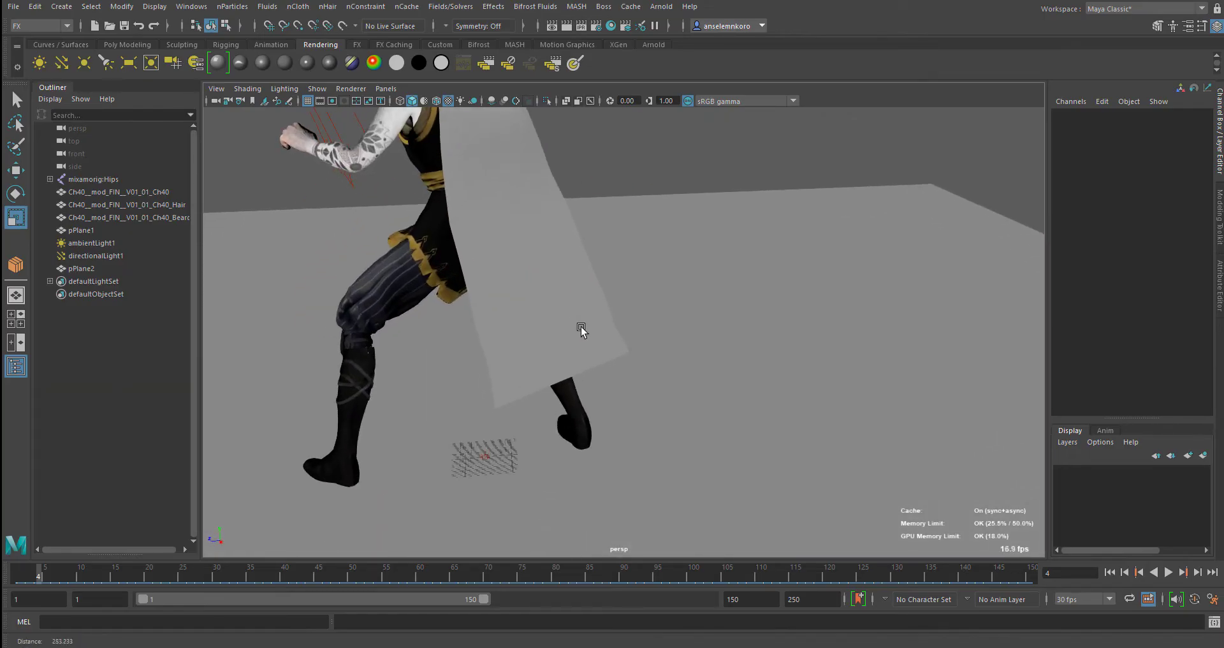
{"action": "left_click", "coordinate": [517, 258]}
{"action": "left_click_drag", "start_coordinate": [585, 320], "coordinate": [641, 389], "text": "alt"}
{"action": "left_click", "coordinate": [67, 25]}
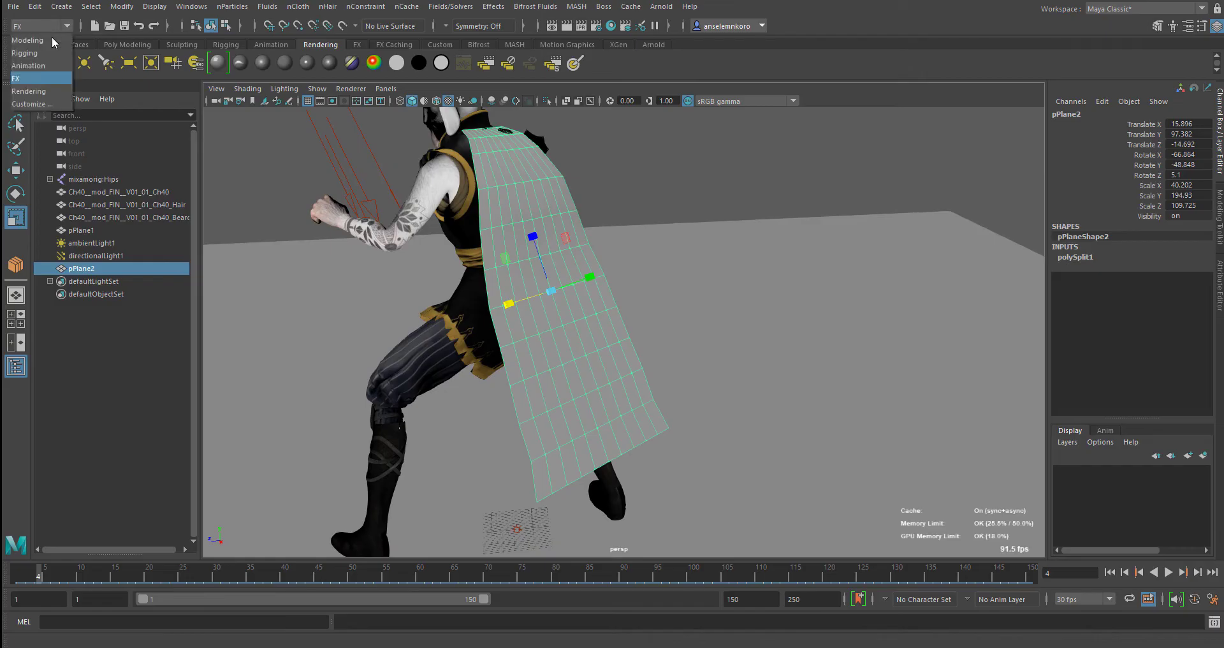
{"action": "left_click", "coordinate": [48, 43]}
{"action": "left_click", "coordinate": [219, 7]}
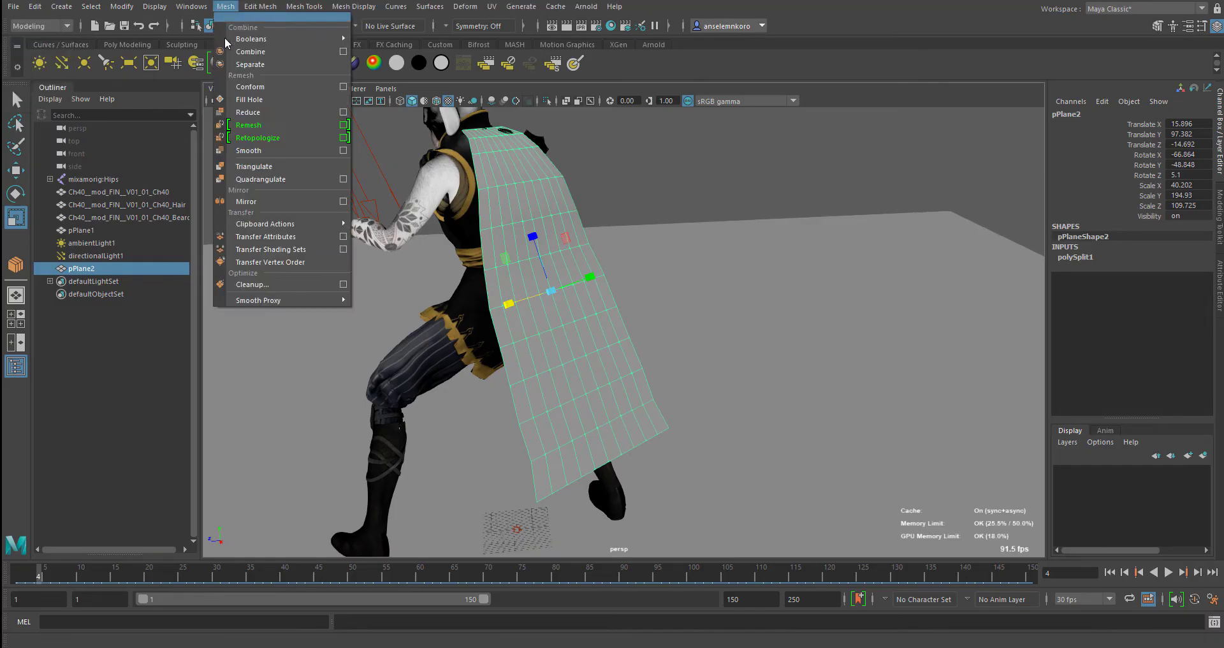
{"action": "left_click", "coordinate": [261, 150]}
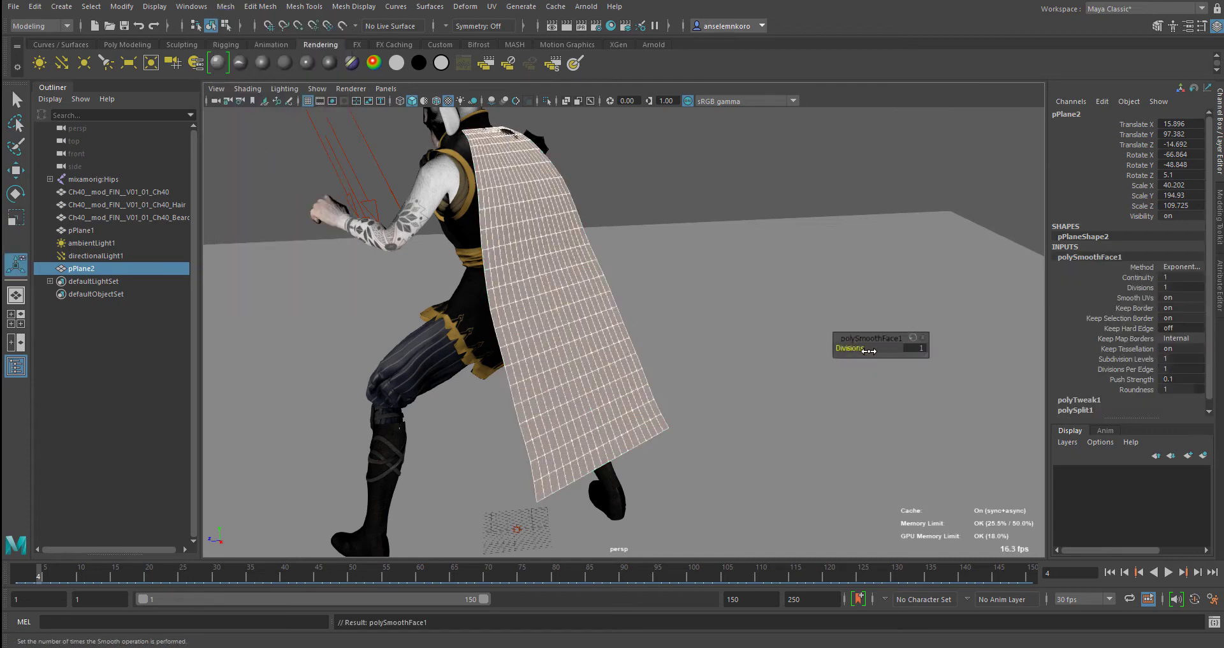
{"action": "mouse_move", "coordinate": [869, 351]}
{"action": "left_mouse_down", "text": "alt"}
{"action": "mouse_move", "coordinate": [528, 270]}
{"action": "mouse_move", "coordinate": [637, 268]}
{"action": "mouse_move", "coordinate": [870, 368]}
{"action": "left_mouse_up", "text": "alt"}
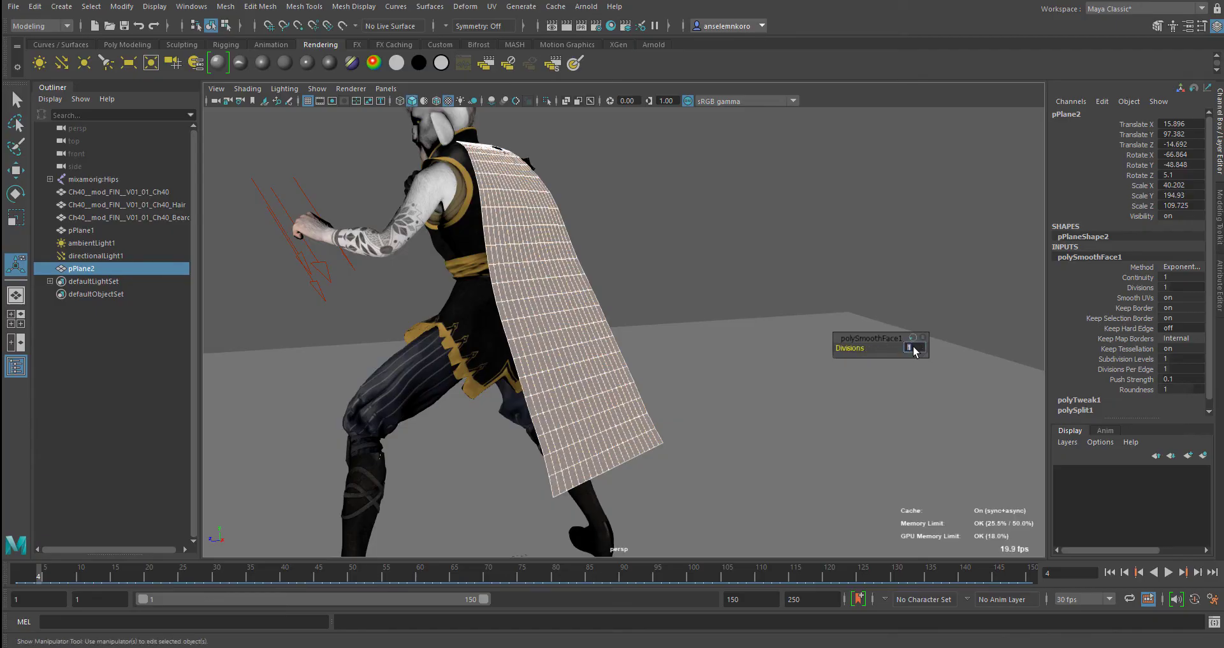
{"action": "key", "text": "Return"}
{"action": "left_click_drag", "start_coordinate": [662, 307], "coordinate": [644, 312], "text": "alt"}
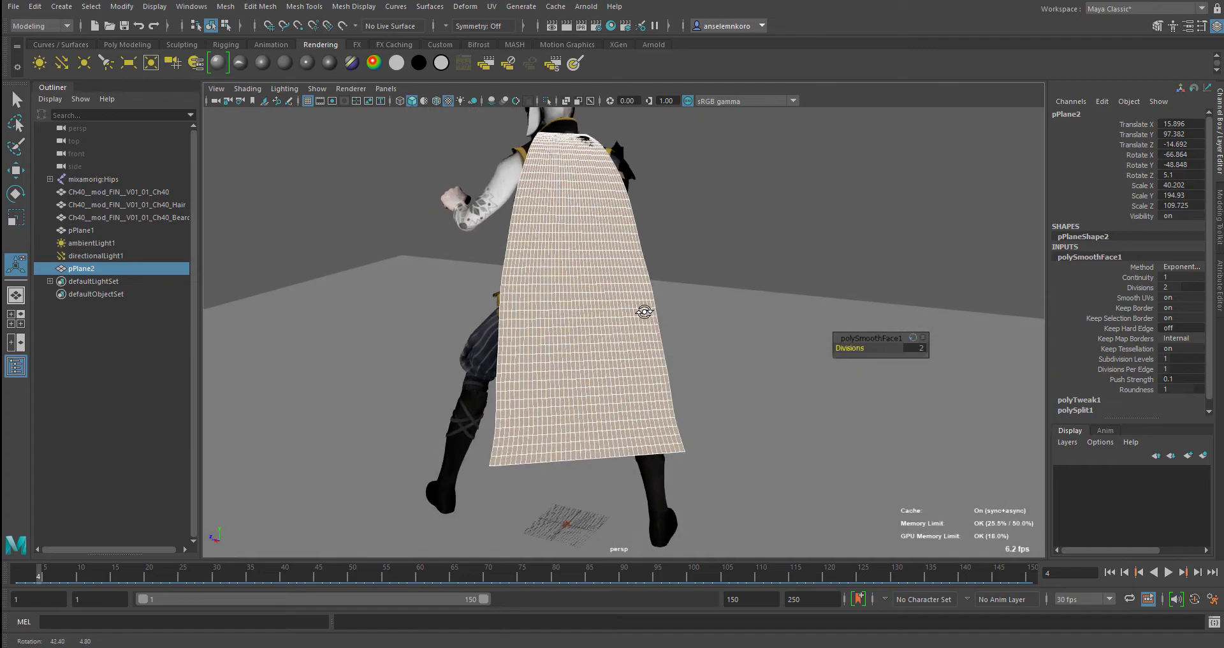
{"action": "right_click_drag", "start_coordinate": [644, 312], "coordinate": [700, 404], "text": "alt"}
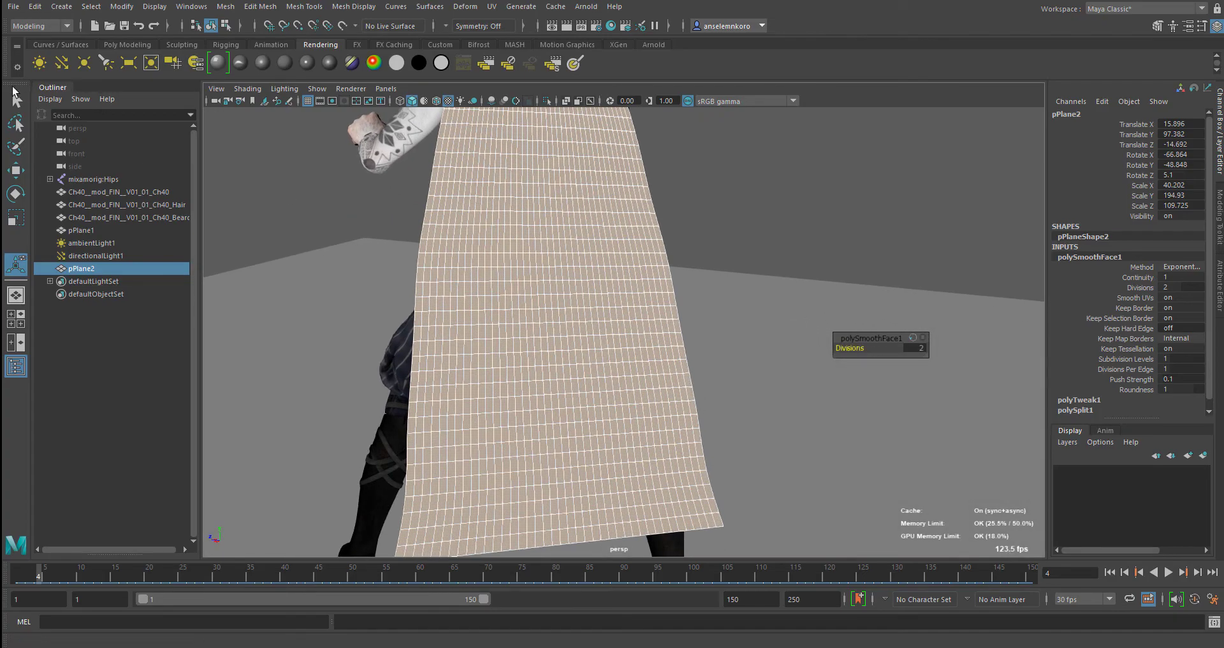
Reselect the smoothed cape in object mode and convert it into an nCloth.
{"action": "left_click", "coordinate": [17, 100]}
{"action": "right_click_drag", "start_coordinate": [533, 169], "coordinate": [594, 151]}
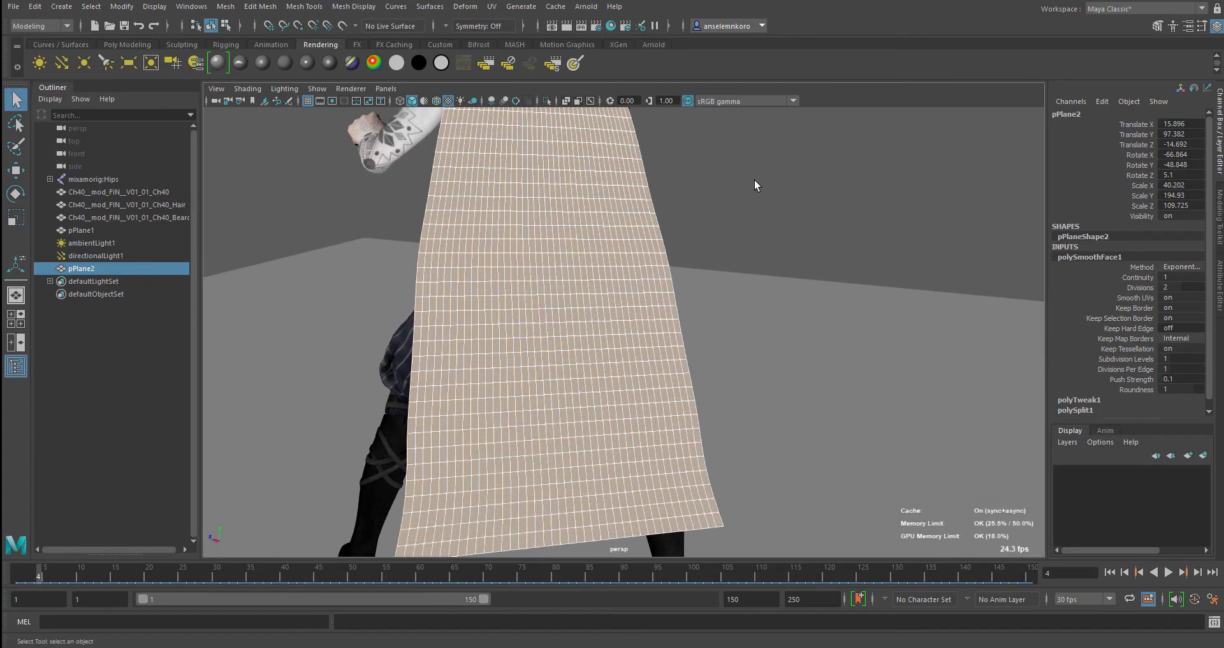
{"action": "left_click", "coordinate": [756, 184]}
{"action": "left_click_drag", "start_coordinate": [757, 185], "coordinate": [683, 325], "text": "alt"}
{"action": "right_click_drag", "start_coordinate": [683, 325], "coordinate": [740, 370], "text": "alt"}
{"action": "middle_click_drag", "start_coordinate": [621, 243], "coordinate": [635, 421], "text": "alt"}
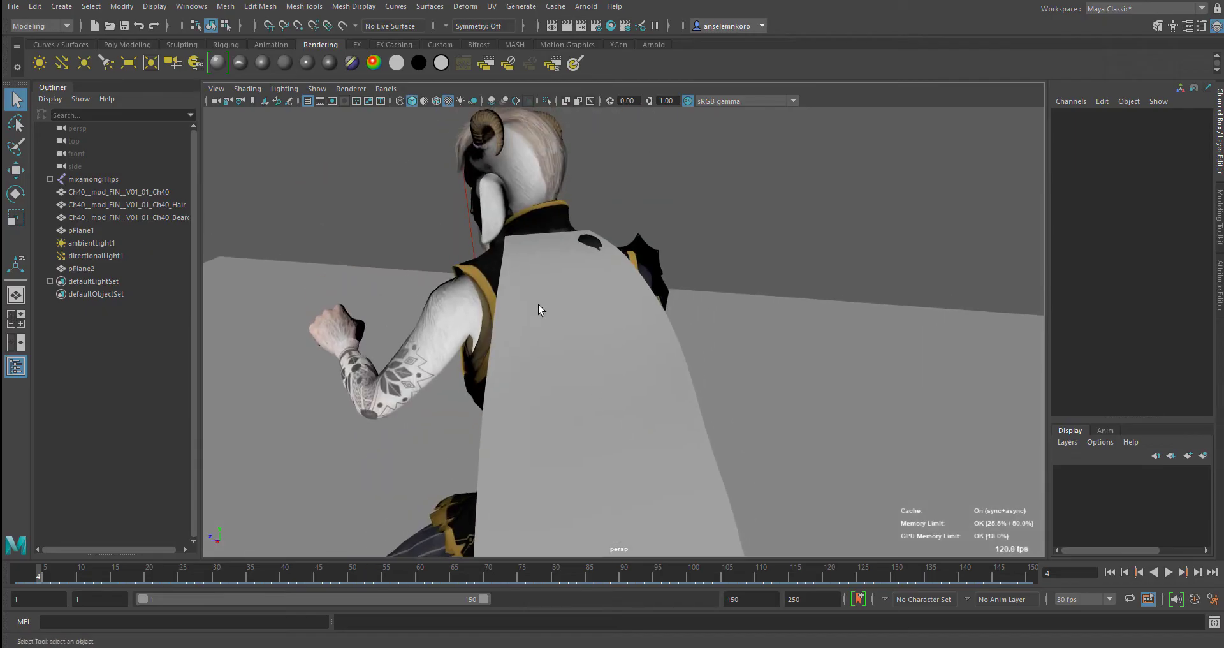
{"action": "left_click", "coordinate": [540, 306]}
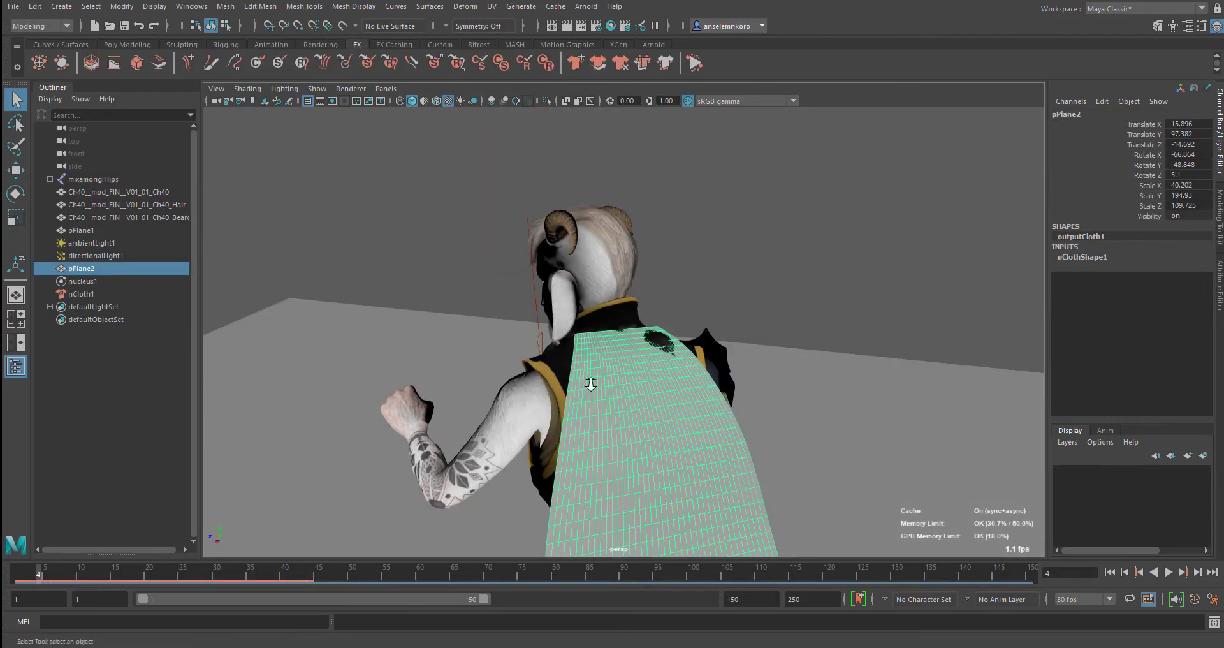
Make the character's body mesh a passive collider for the cloth.
{"action": "left_click_drag", "start_coordinate": [522, 331], "coordinate": [416, 432], "text": "alt"}
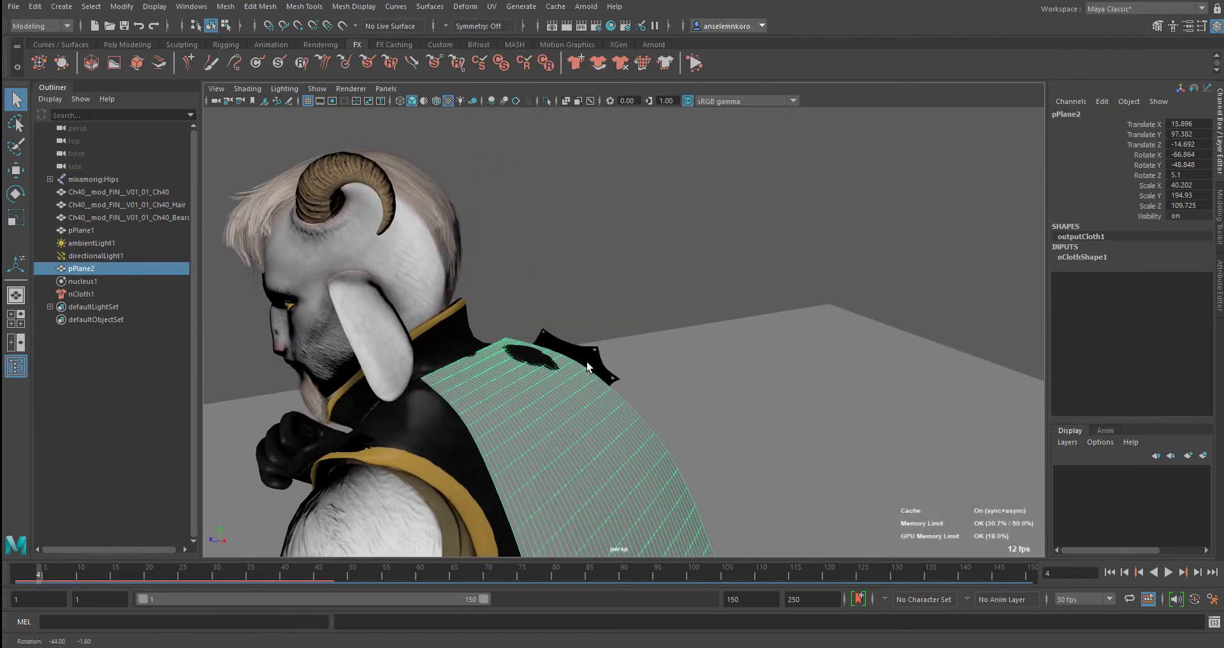
{"action": "left_click", "coordinate": [416, 429]}
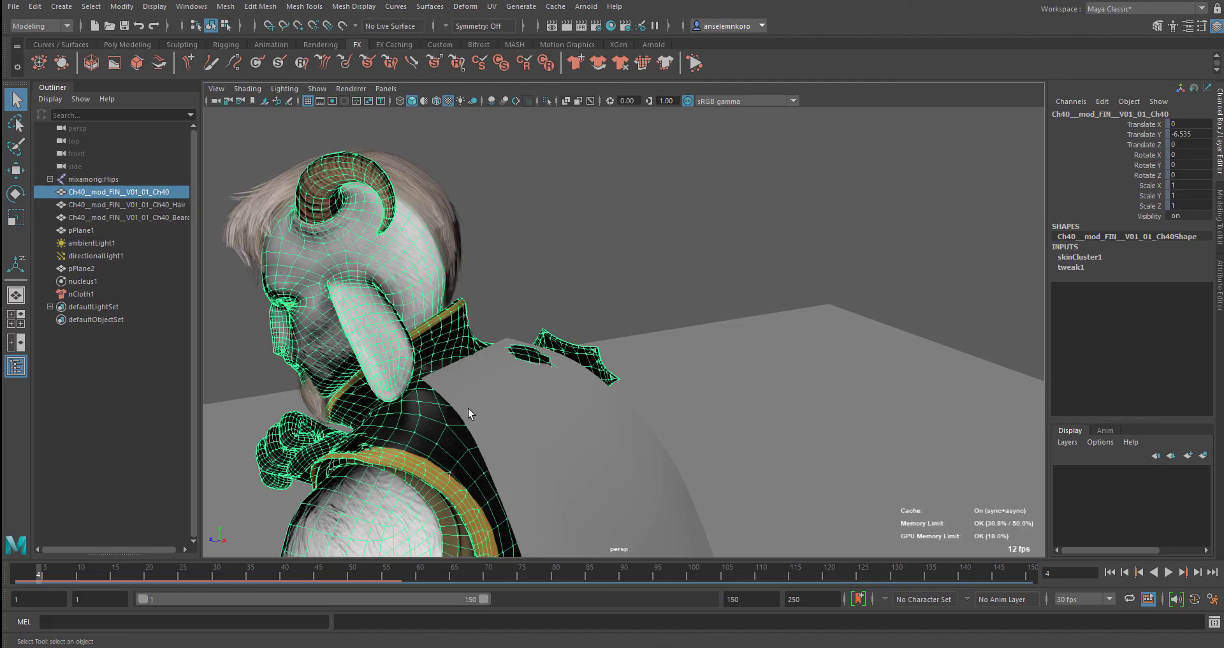
{"action": "left_click", "coordinate": [599, 65]}
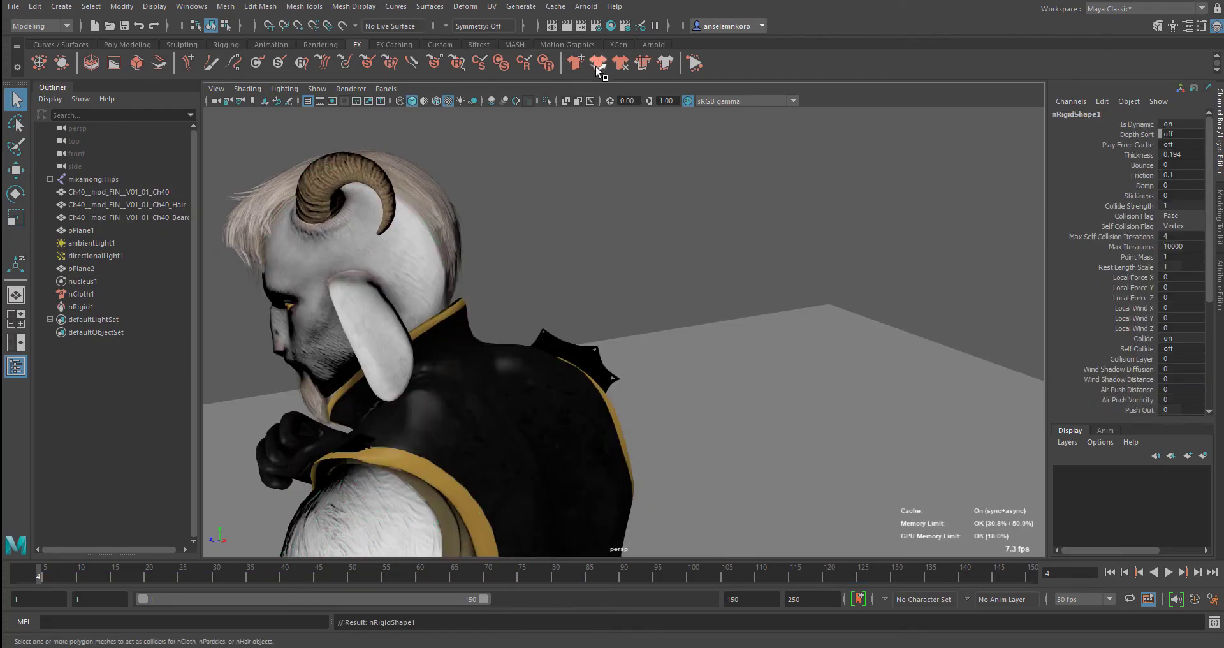
{"action": "right_click_drag", "start_coordinate": [675, 324], "coordinate": [348, 244], "text": "alt"}
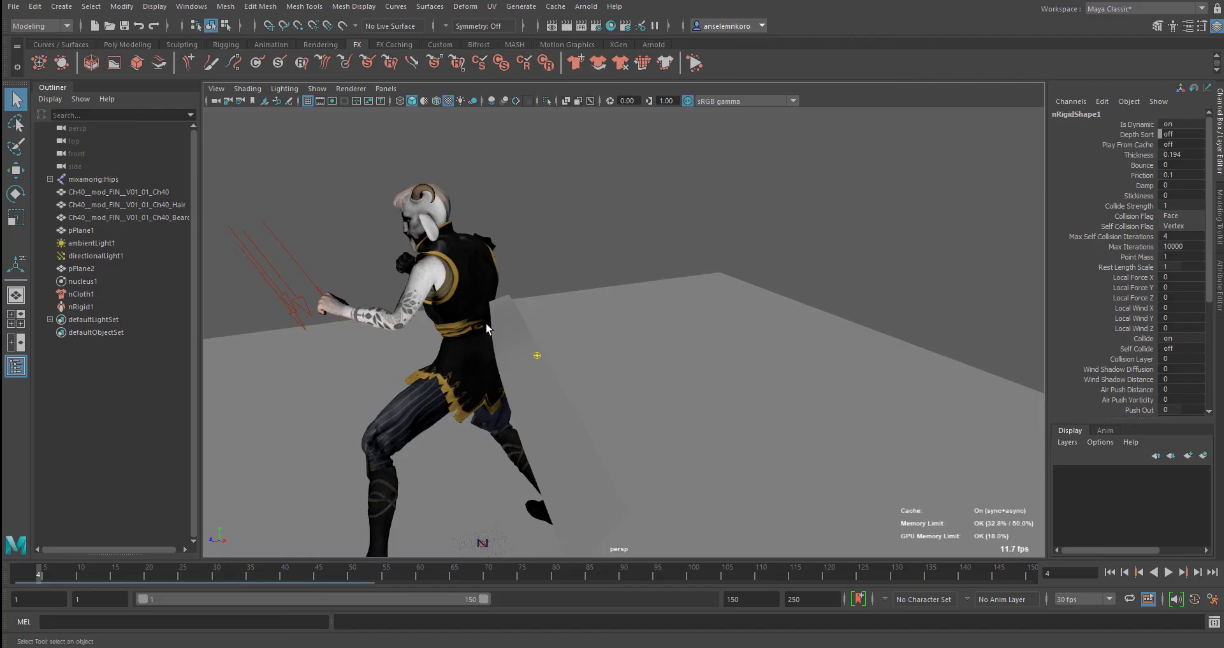
Return to the first frame and offset the cape slightly from the back to about 16.9, 98.1, -15.7.
{"action": "left_click", "coordinate": [1110, 572]}
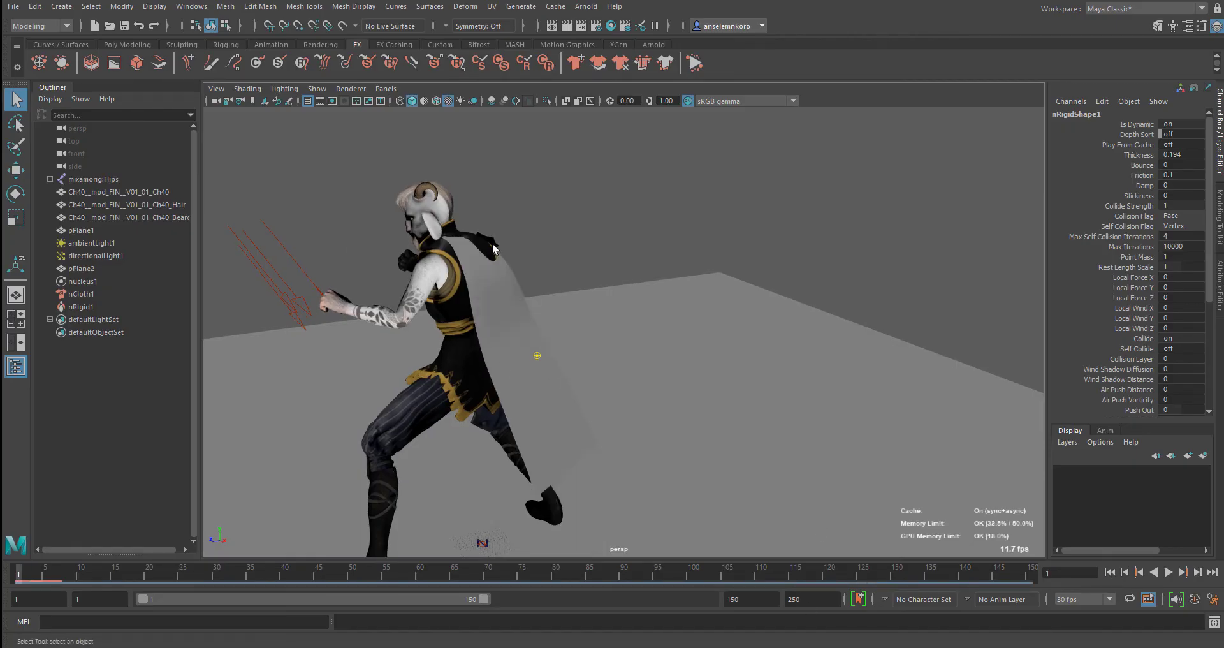
{"action": "left_click_drag", "start_coordinate": [493, 250], "coordinate": [472, 300], "text": "alt"}
{"action": "right_click_drag", "start_coordinate": [497, 331], "coordinate": [697, 465], "text": "alt"}
{"action": "left_click_drag", "start_coordinate": [697, 465], "coordinate": [534, 366], "text": "alt"}
{"action": "middle_click_drag", "start_coordinate": [667, 401], "coordinate": [829, 421], "text": "alt"}
{"action": "left_click", "coordinate": [567, 375]}
{"action": "mouse_move", "coordinate": [567, 375]}
{"action": "left_mouse_down", "text": "alt"}
{"action": "mouse_move", "coordinate": [623, 388]}
{"action": "mouse_move", "coordinate": [553, 386]}
{"action": "left_mouse_up", "text": "alt"}
{"action": "key", "text": "w"}
{"action": "left_click_drag", "start_coordinate": [636, 530], "coordinate": [645, 524]}
Check the cape around the shoulders, play the animation to review the cape against the character, and rewind to frame 1.
{"action": "right_click_drag", "start_coordinate": [456, 314], "coordinate": [567, 396], "text": "alt"}
{"action": "middle_click_drag", "start_coordinate": [446, 342], "coordinate": [704, 382], "text": "alt"}
{"action": "right_click_drag", "start_coordinate": [733, 440], "coordinate": [872, 535], "text": "alt"}
{"action": "scroll", "coordinate": [507, 351], "scroll_direction": "down", "scroll_amount": 5}
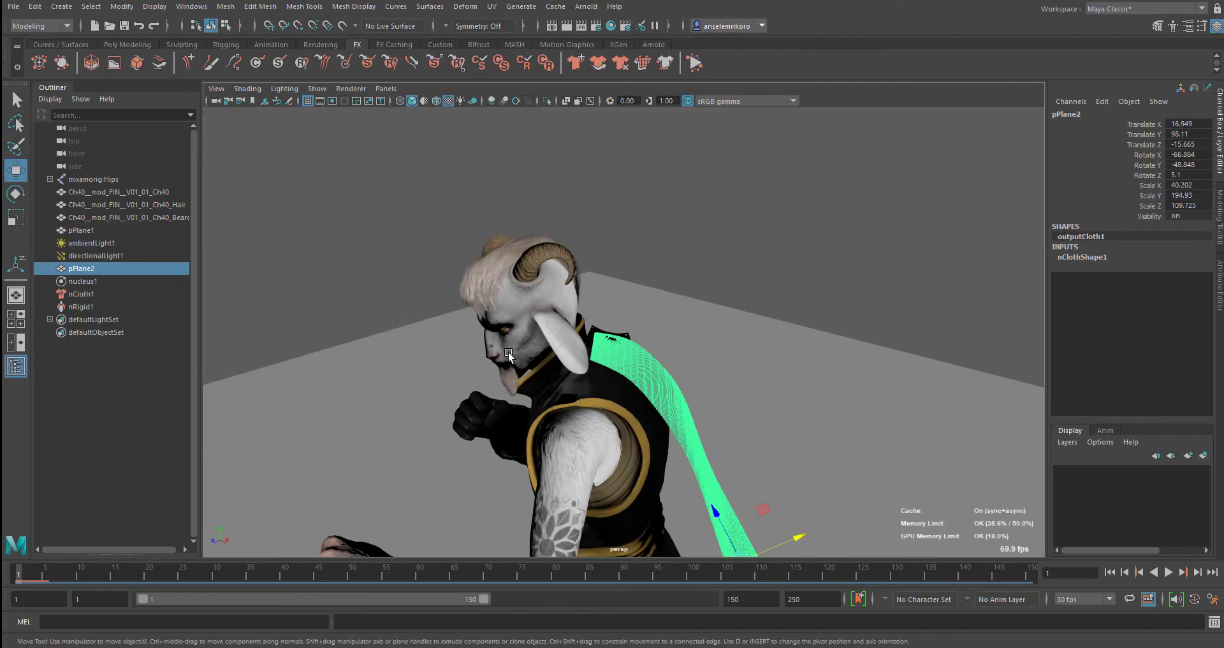
{"action": "scroll", "coordinate": [508, 350], "scroll_direction": "down", "scroll_amount": 8}
{"action": "middle_click_drag", "start_coordinate": [617, 384], "coordinate": [454, 312], "text": "alt"}
{"action": "left_click_drag", "start_coordinate": [471, 323], "coordinate": [434, 312], "text": "alt"}
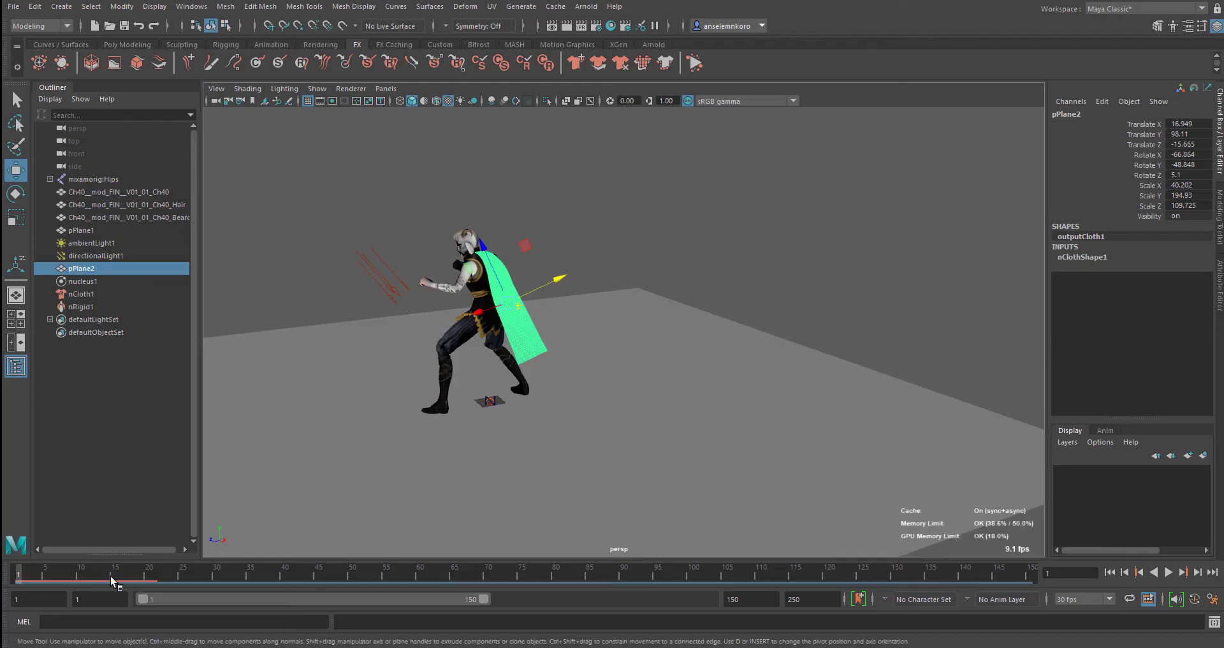
{"action": "left_click", "coordinate": [1169, 572]}
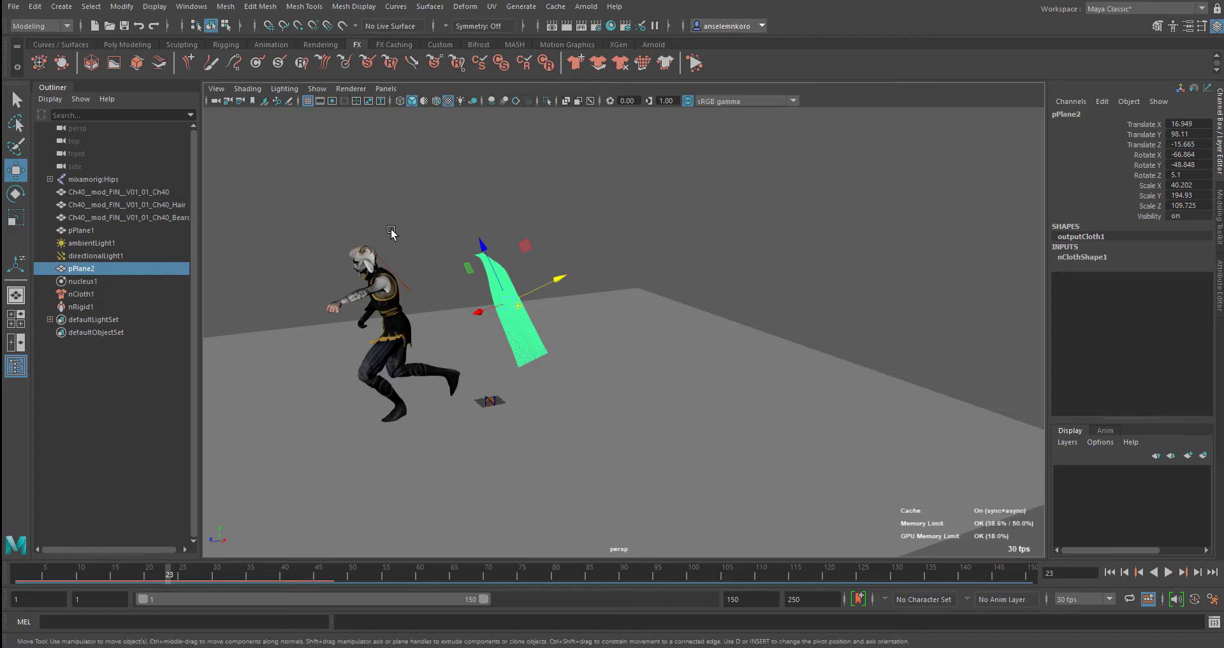
{"action": "left_click", "coordinate": [1111, 574]}
Pick a vertex on the cape's upper border in vertex mode and frame it beside the character's shoulder.
{"action": "middle_click_drag", "start_coordinate": [648, 396], "coordinate": [716, 500], "text": "alt"}
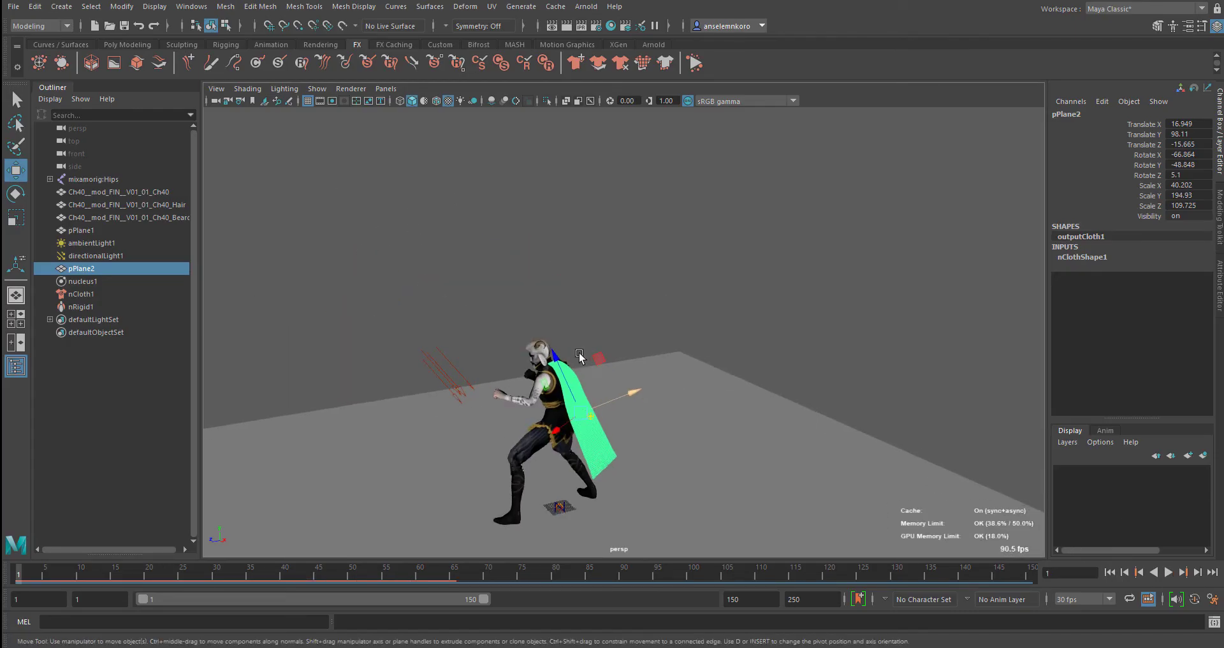
{"action": "right_click_drag", "start_coordinate": [579, 355], "coordinate": [956, 528], "text": "alt"}
{"action": "left_click_drag", "start_coordinate": [956, 528], "coordinate": [713, 338], "text": "alt"}
{"action": "right_click_drag", "start_coordinate": [713, 338], "coordinate": [708, 402], "text": "alt"}
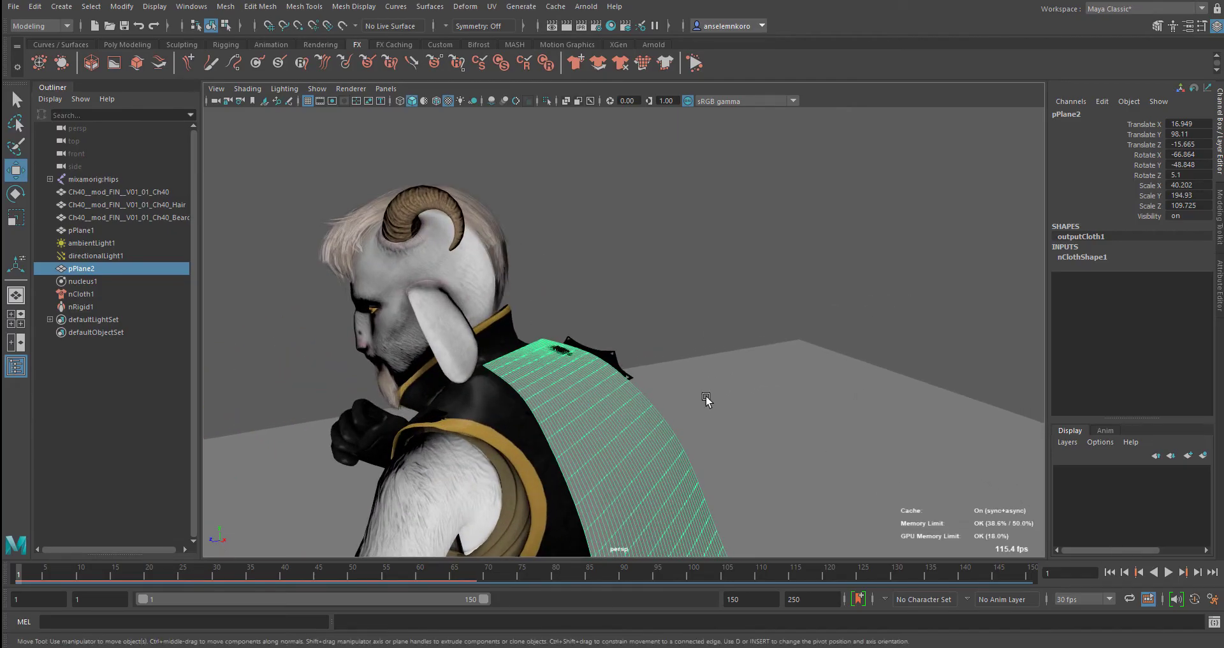
{"action": "scroll", "coordinate": [633, 396], "scroll_direction": "up", "scroll_amount": 4}
{"action": "scroll", "coordinate": [610, 357], "scroll_direction": "down", "scroll_amount": 1}
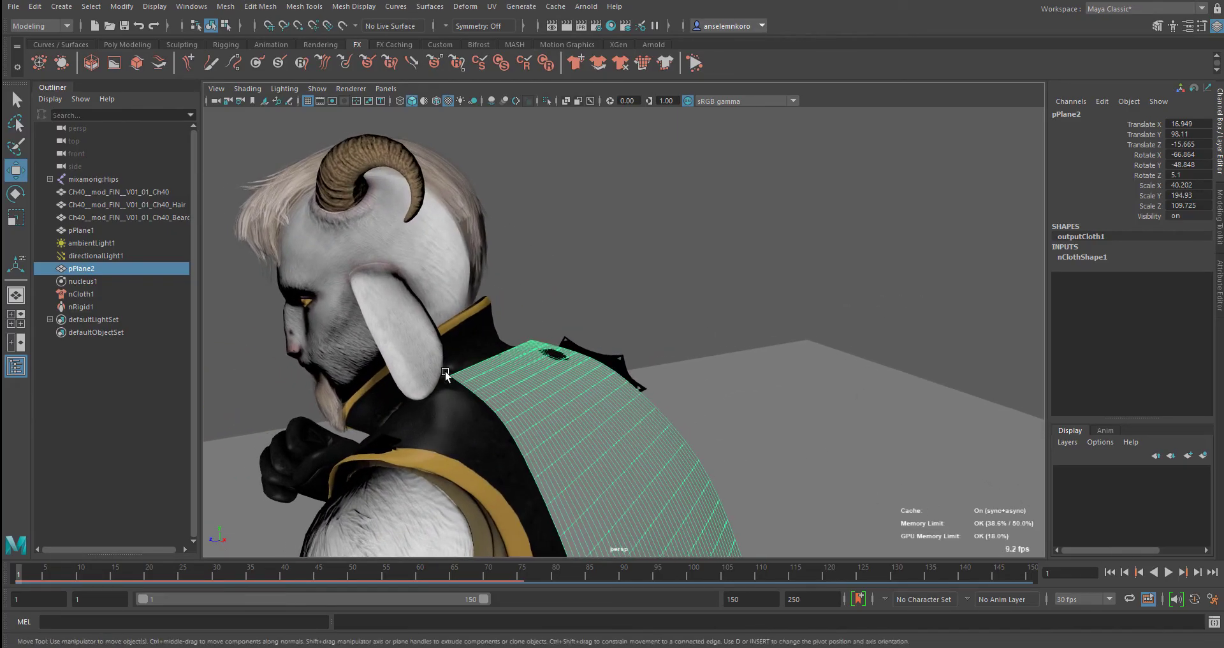
{"action": "scroll", "coordinate": [464, 382], "scroll_direction": "up", "scroll_amount": 3}
{"action": "scroll", "coordinate": [464, 382], "scroll_direction": "up", "scroll_amount": 1}
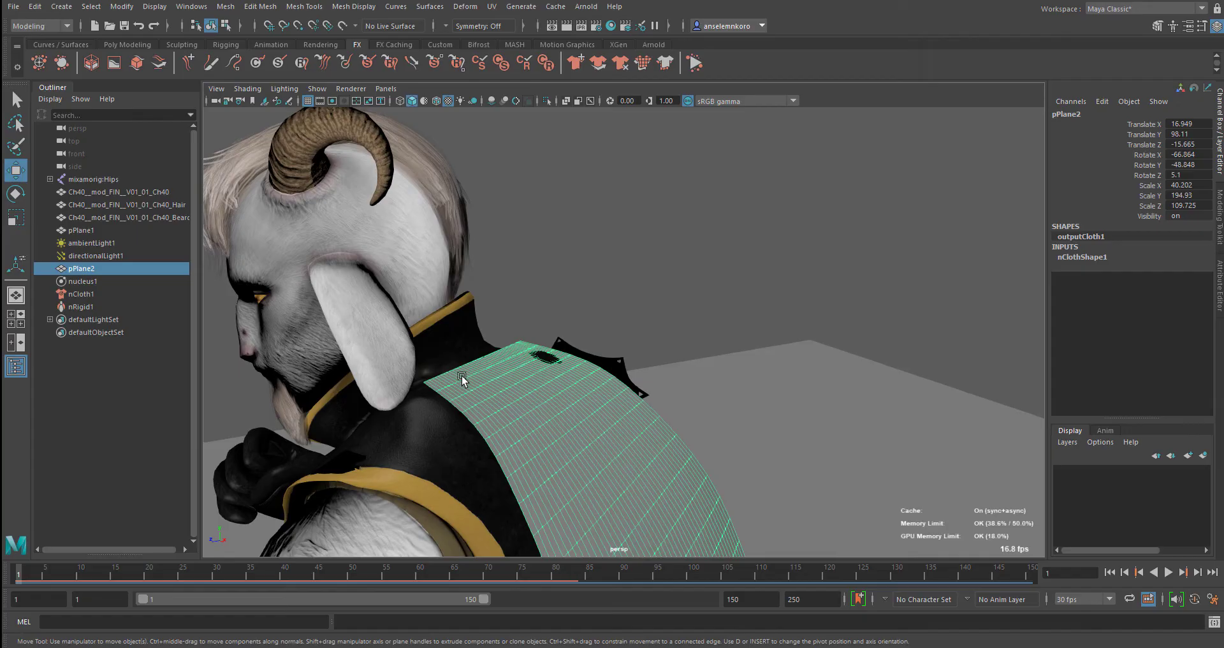
{"action": "right_click_drag", "start_coordinate": [493, 362], "coordinate": [428, 370]}
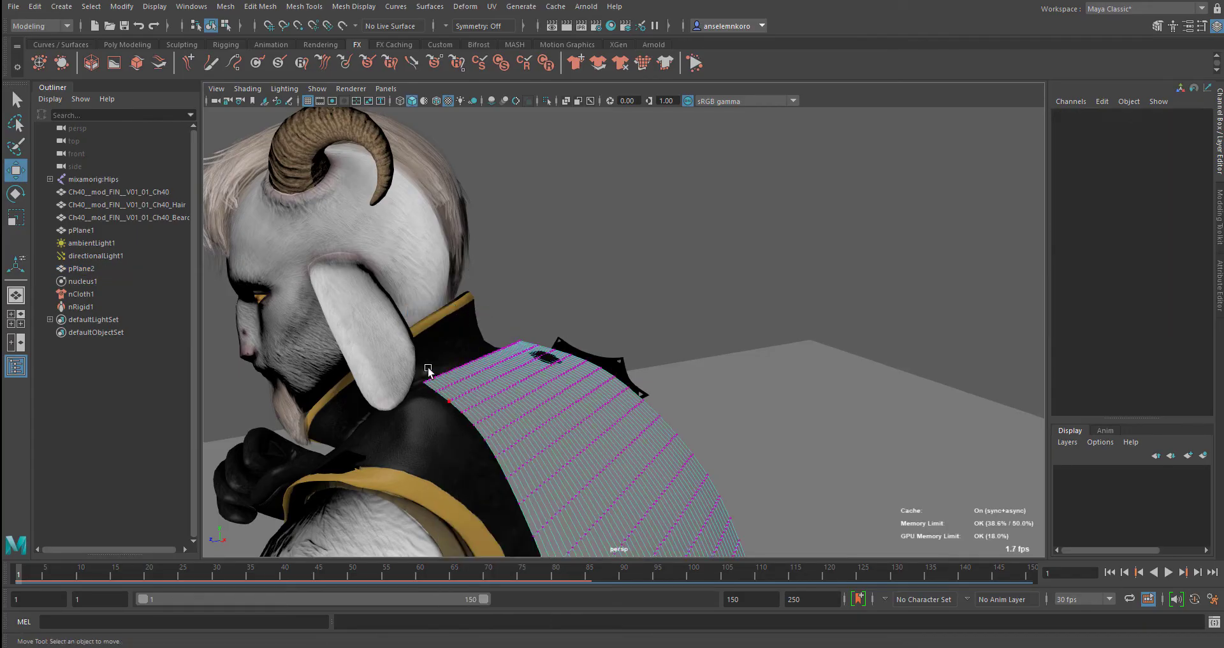
{"action": "left_click", "coordinate": [430, 377]}
{"action": "key", "text": "f"}
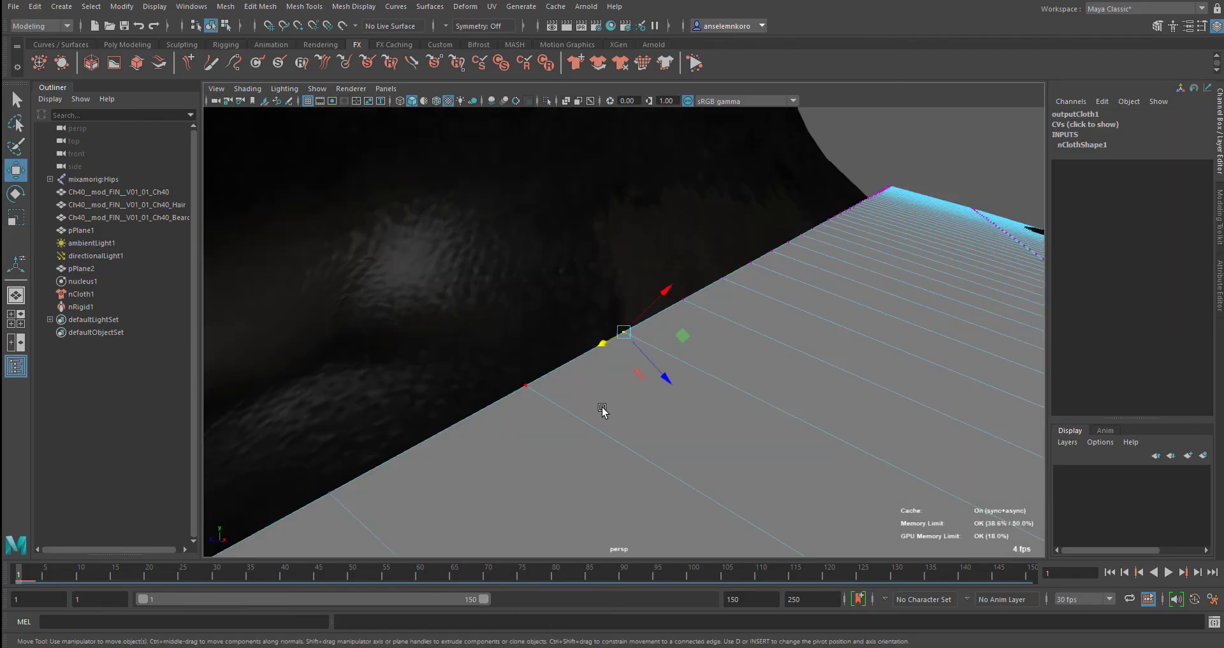
{"action": "right_click_drag", "start_coordinate": [555, 395], "coordinate": [344, 346], "text": "alt"}
{"action": "left_click_drag", "start_coordinate": [482, 371], "coordinate": [567, 382], "text": "alt"}
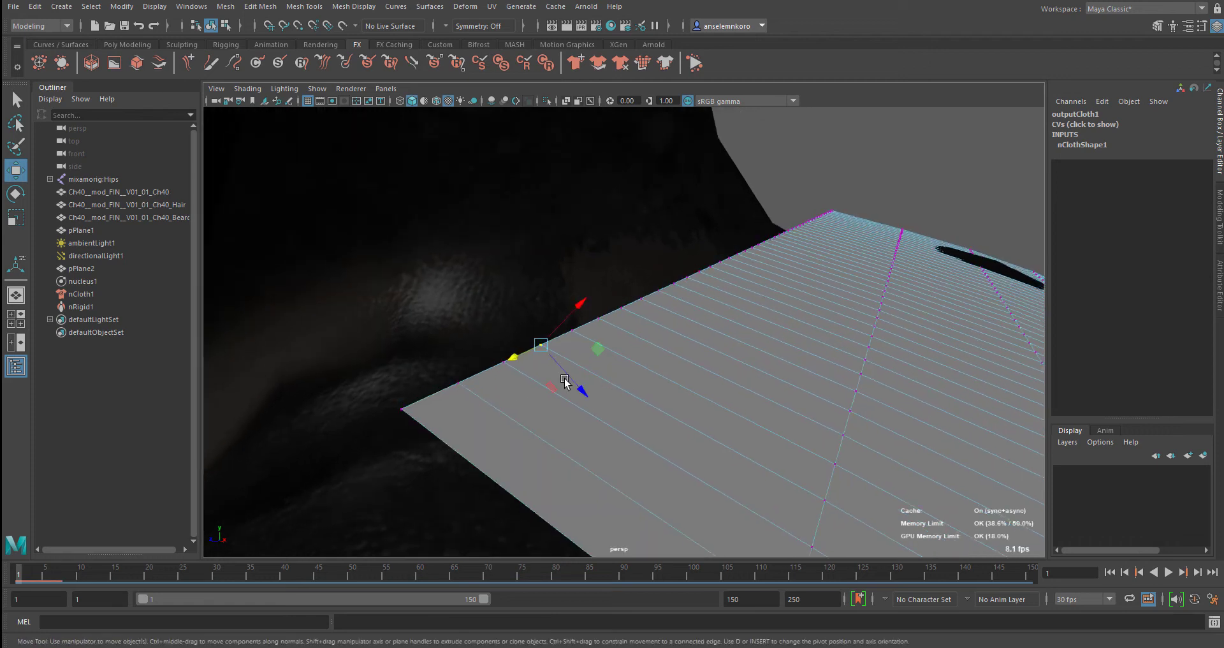
Select the cape's whole upper border edge in edge mode and convert the selection to vertices.
{"action": "right_click", "coordinate": [521, 364]}
{"action": "left_click", "coordinate": [527, 263]}
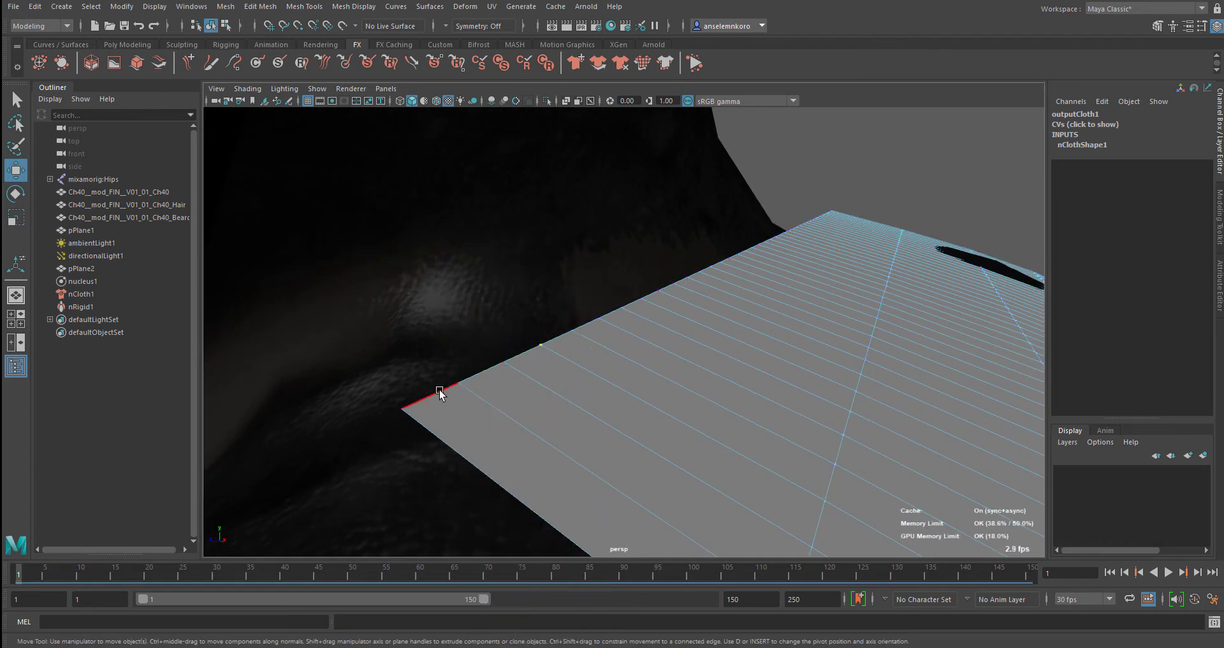
{"action": "left_click_drag", "start_coordinate": [933, 276], "coordinate": [576, 331], "text": "alt"}
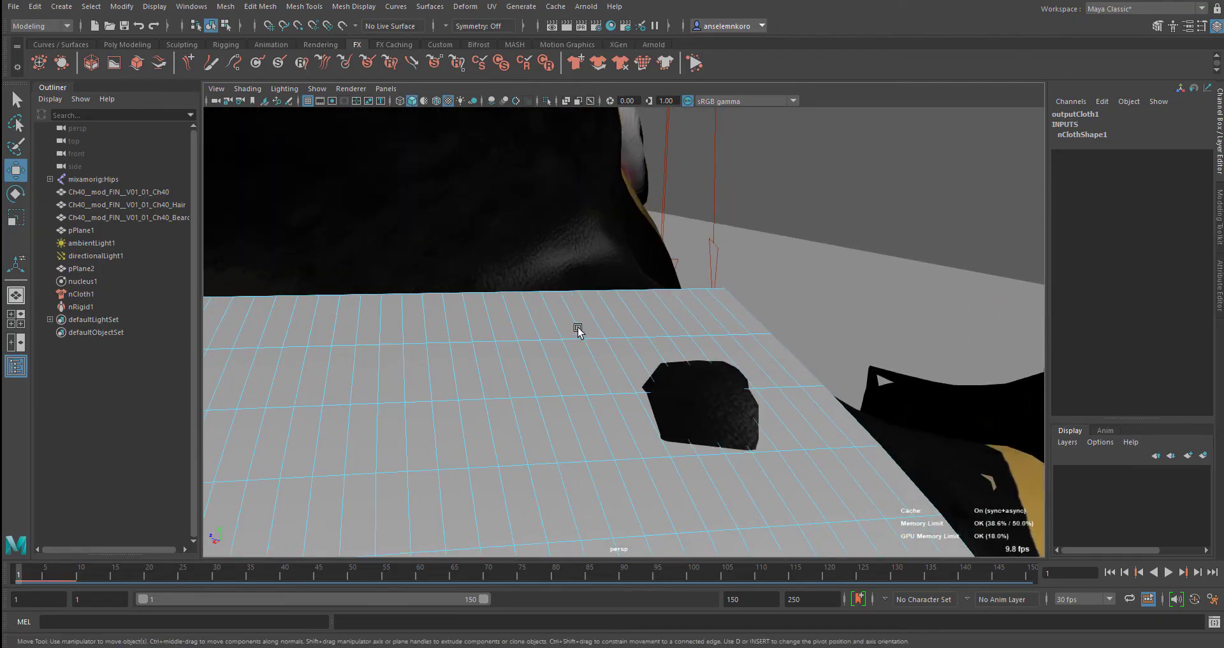
{"action": "double_click", "coordinate": [717, 288]}
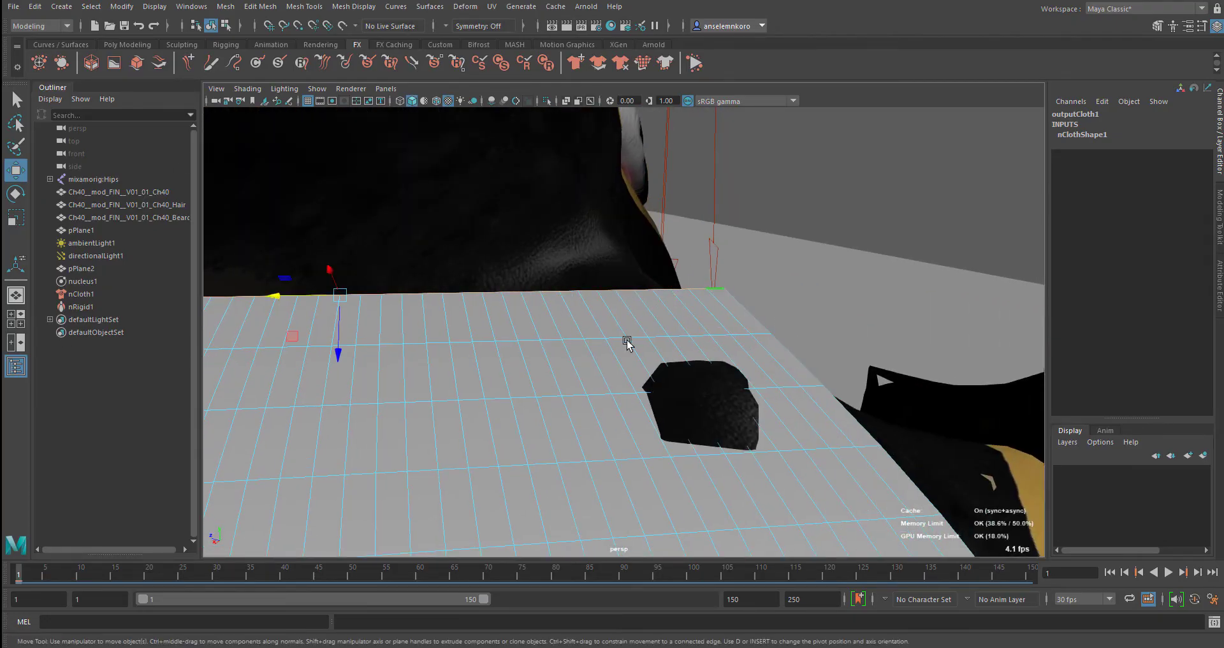
{"action": "middle_click_drag", "start_coordinate": [379, 357], "coordinate": [519, 436], "text": "alt"}
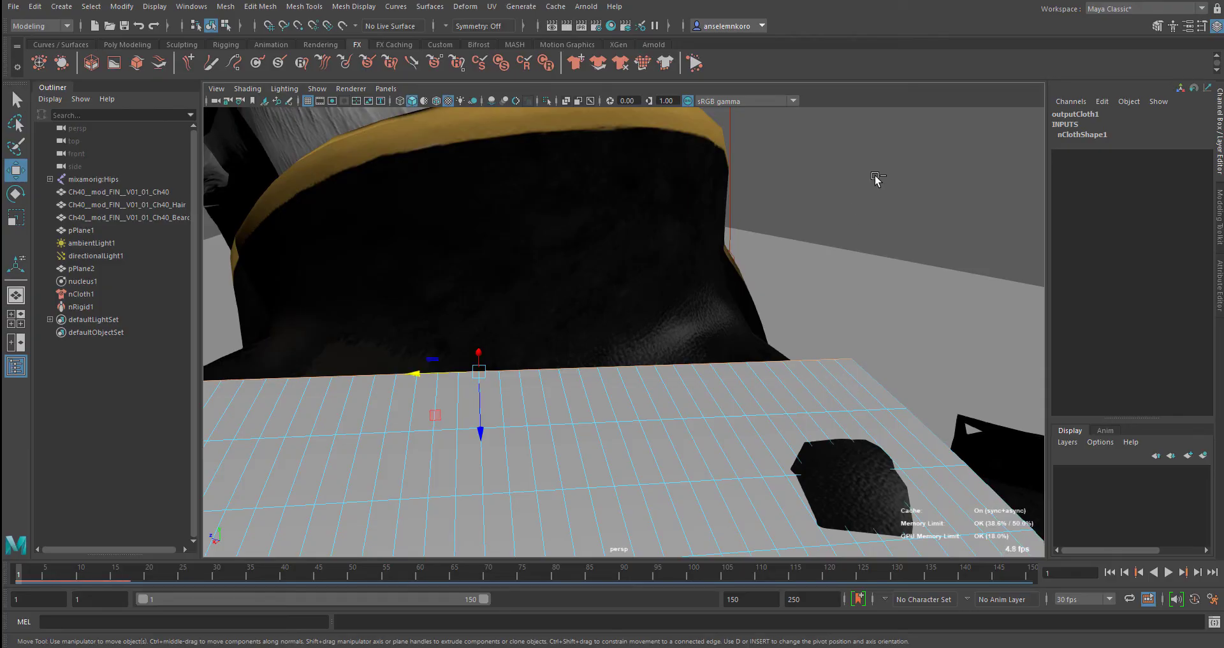
{"action": "right_click_drag", "start_coordinate": [875, 178], "coordinate": [706, 174], "text": "shift"}
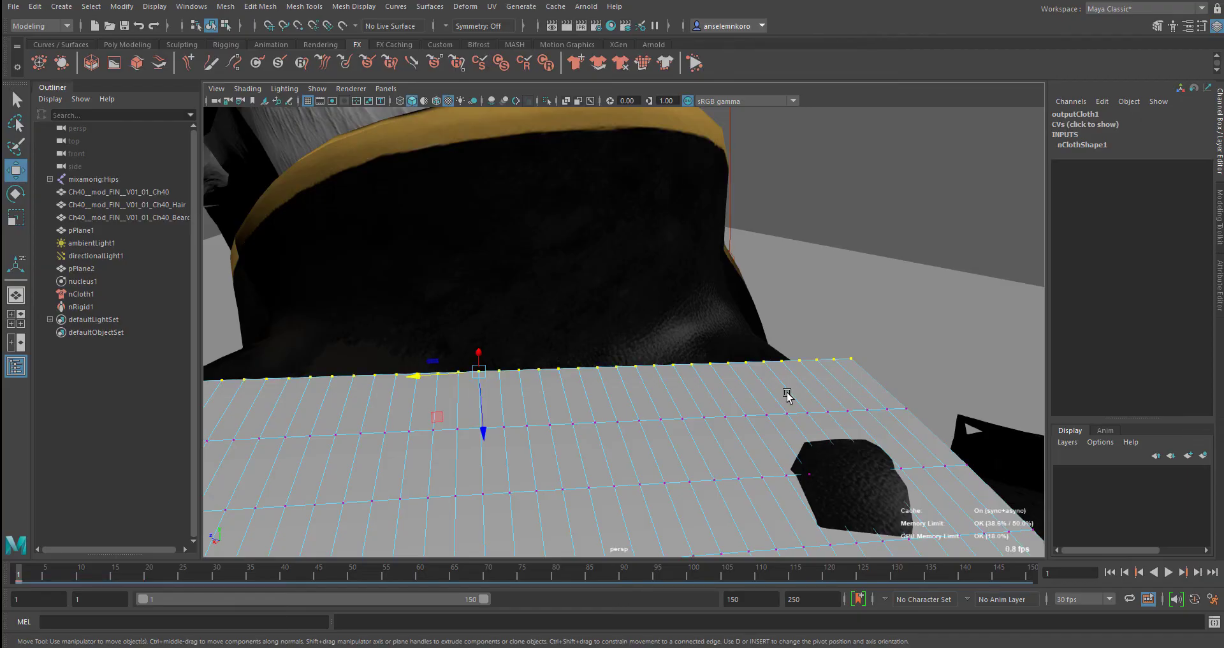
Add the character's body mesh to the selected cape vertices and attach them with a Point to Surface nConstraint.
{"action": "left_click_drag", "start_coordinate": [509, 336], "coordinate": [565, 374], "text": "alt"}
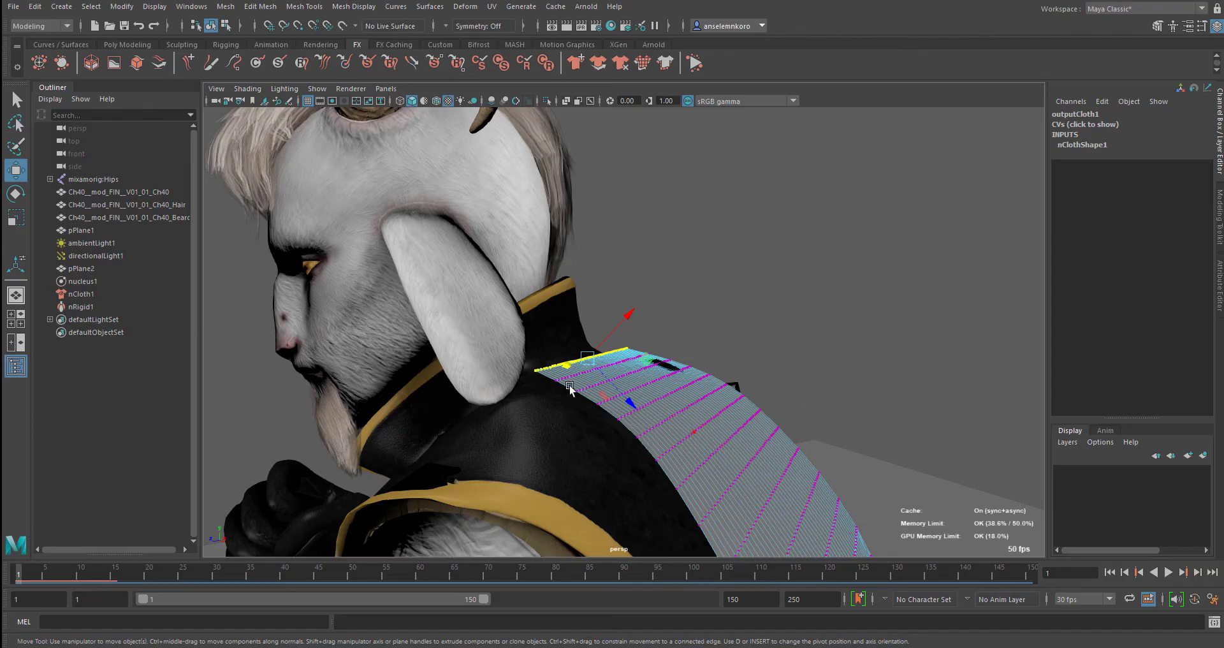
{"action": "left_click", "coordinate": [553, 320], "text": "shift"}
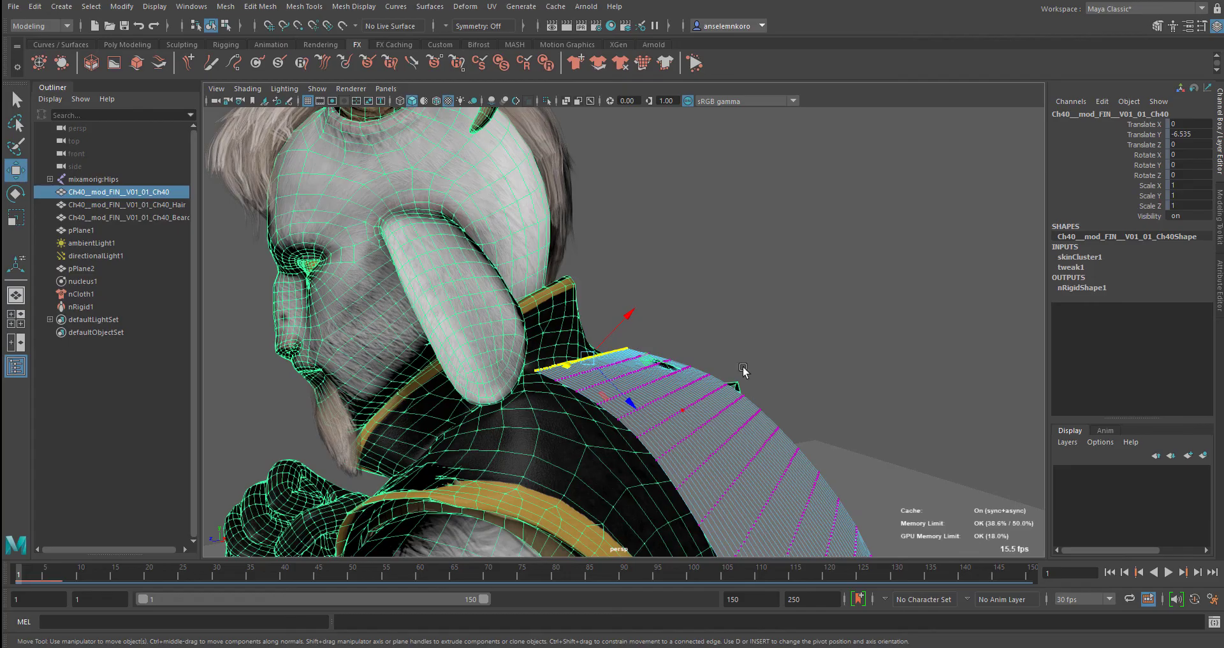
{"action": "left_click", "coordinate": [44, 31]}
{"action": "left_click", "coordinate": [39, 79]}
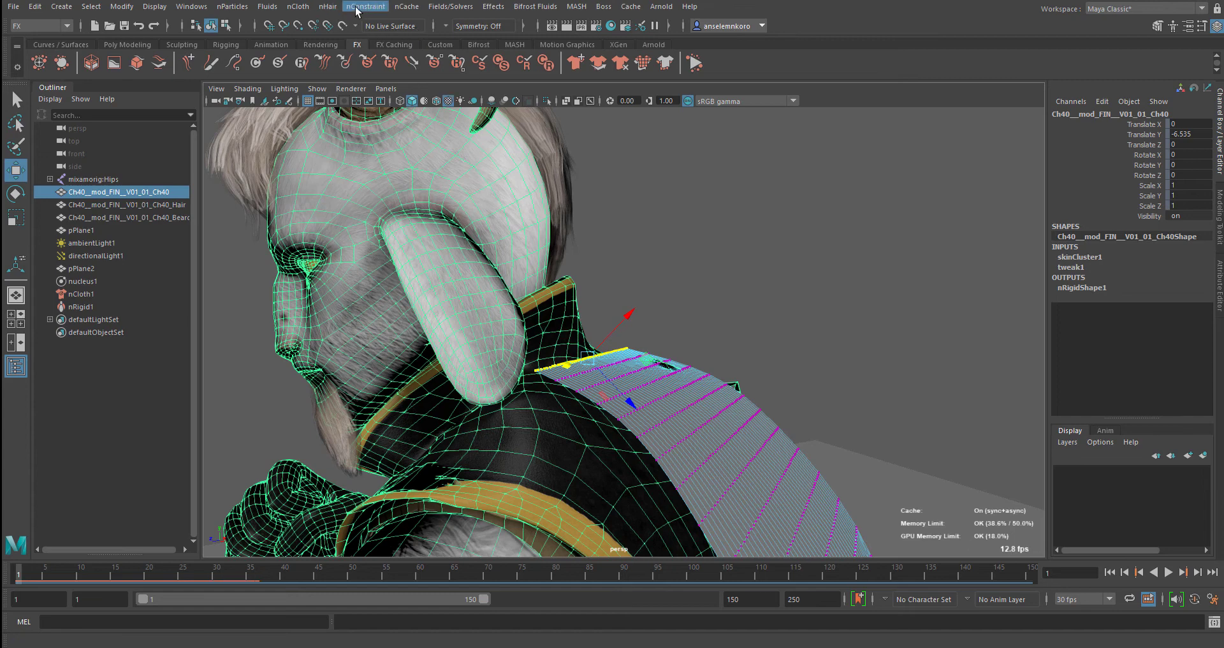
{"action": "left_click", "coordinate": [366, 7]}
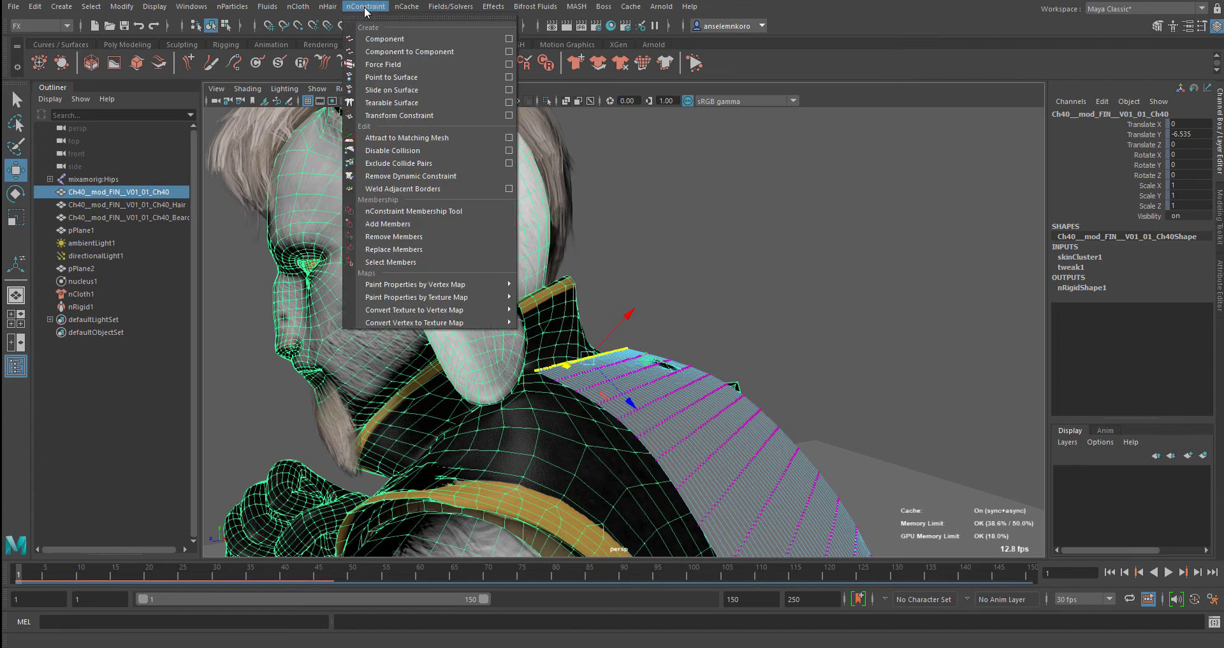
{"action": "left_click", "coordinate": [390, 77]}
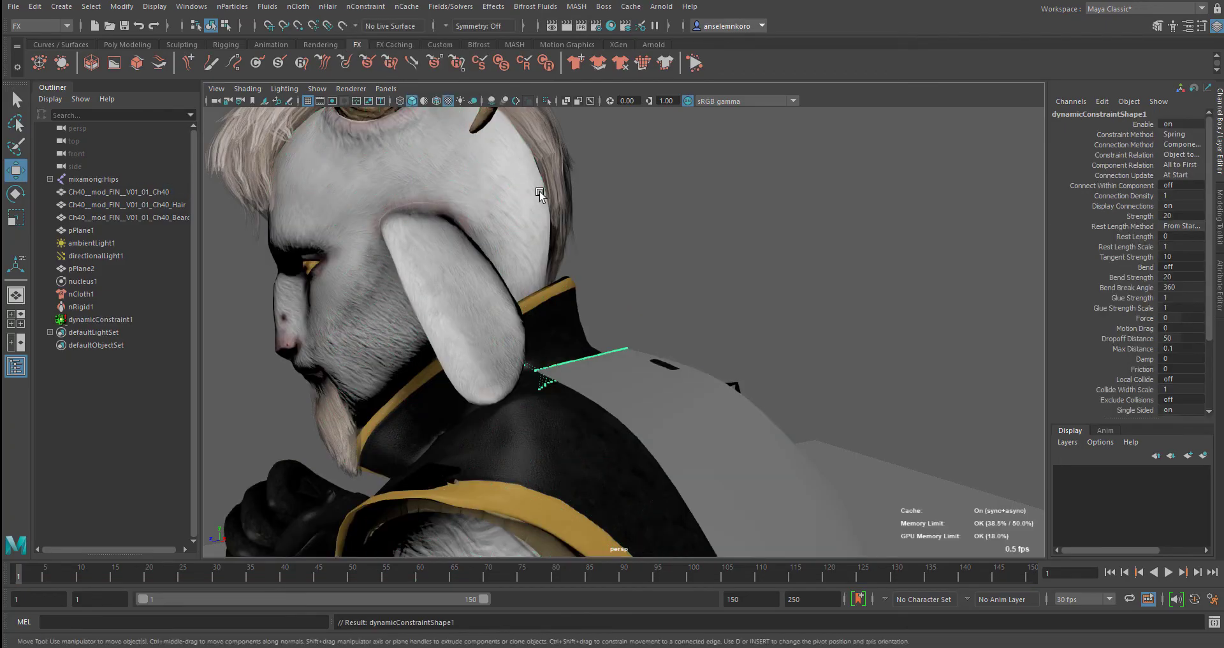
Examine the constrained cape on the character from the shoulder, the back and the side.
{"action": "mouse_move", "coordinate": [543, 411]}
{"action": "left_mouse_down", "text": "alt"}
{"action": "mouse_move", "coordinate": [565, 403]}
{"action": "mouse_move", "coordinate": [554, 408]}
{"action": "left_mouse_up", "text": "alt"}
{"action": "right_click_drag", "start_coordinate": [565, 368], "coordinate": [488, 347], "text": "alt"}
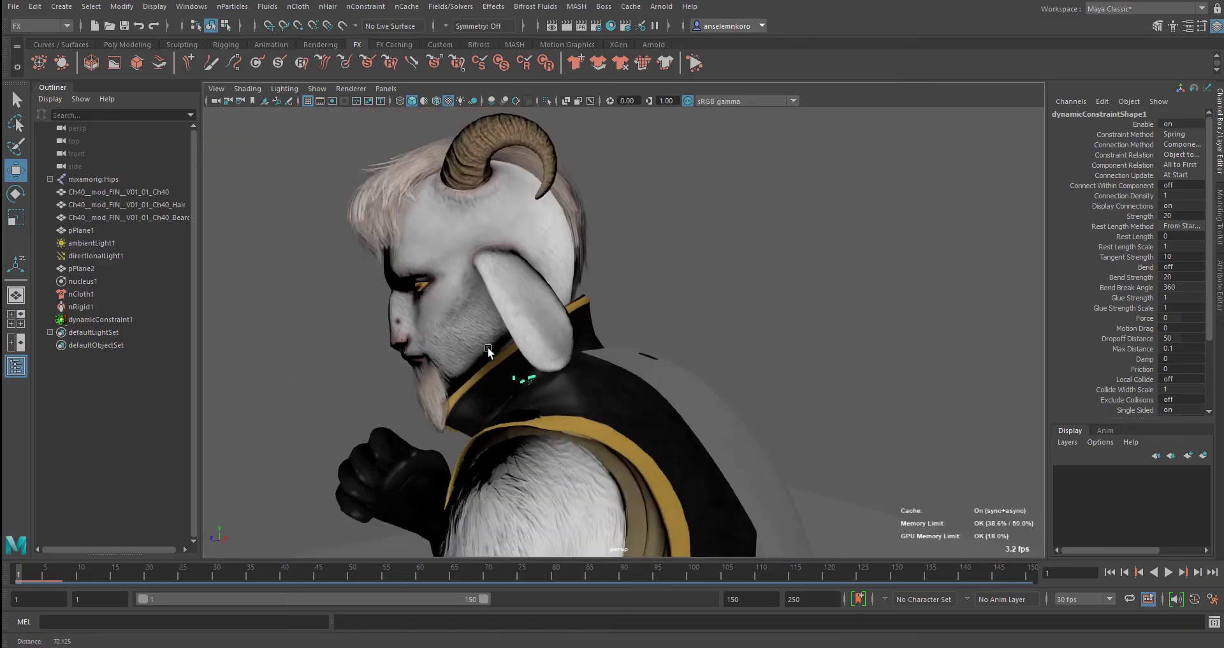
{"action": "left_click_drag", "start_coordinate": [488, 347], "coordinate": [472, 309], "text": "alt"}
{"action": "left_click_drag", "start_coordinate": [629, 336], "coordinate": [691, 361], "text": "alt"}
{"action": "right_click_drag", "start_coordinate": [691, 361], "coordinate": [519, 339], "text": "alt"}
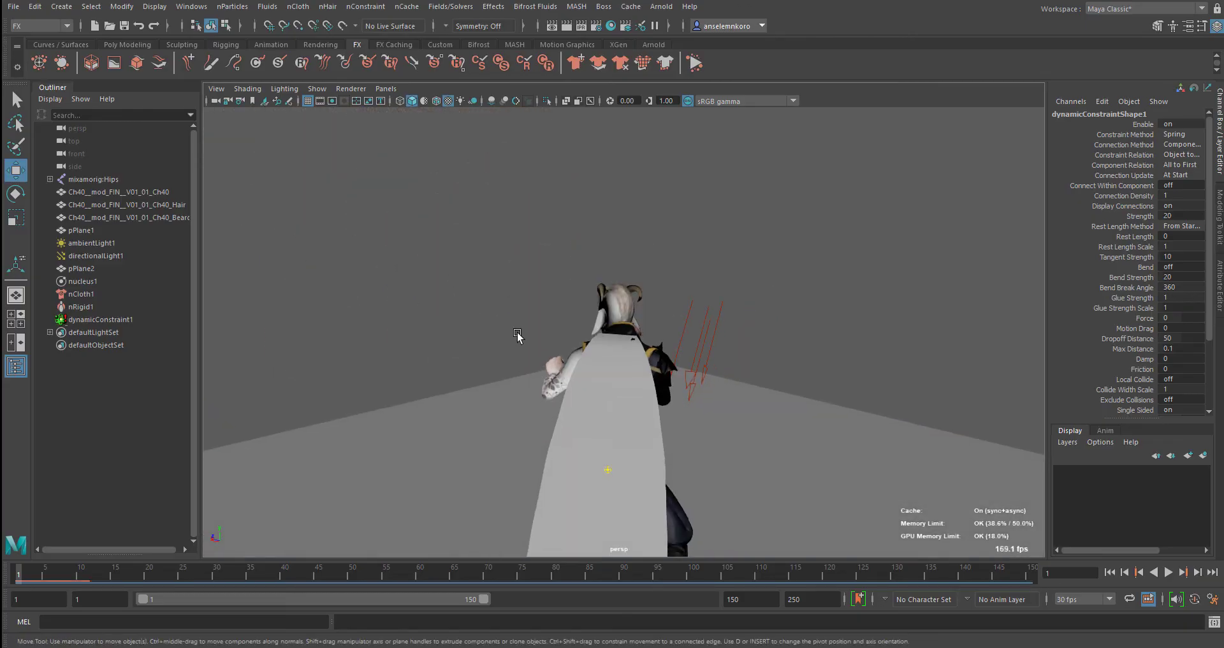
{"action": "left_click_drag", "start_coordinate": [519, 338], "coordinate": [653, 336], "text": "alt"}
{"action": "right_click_drag", "start_coordinate": [644, 339], "coordinate": [555, 290], "text": "alt"}
{"action": "middle_click_drag", "start_coordinate": [555, 292], "coordinate": [434, 214], "text": "alt"}
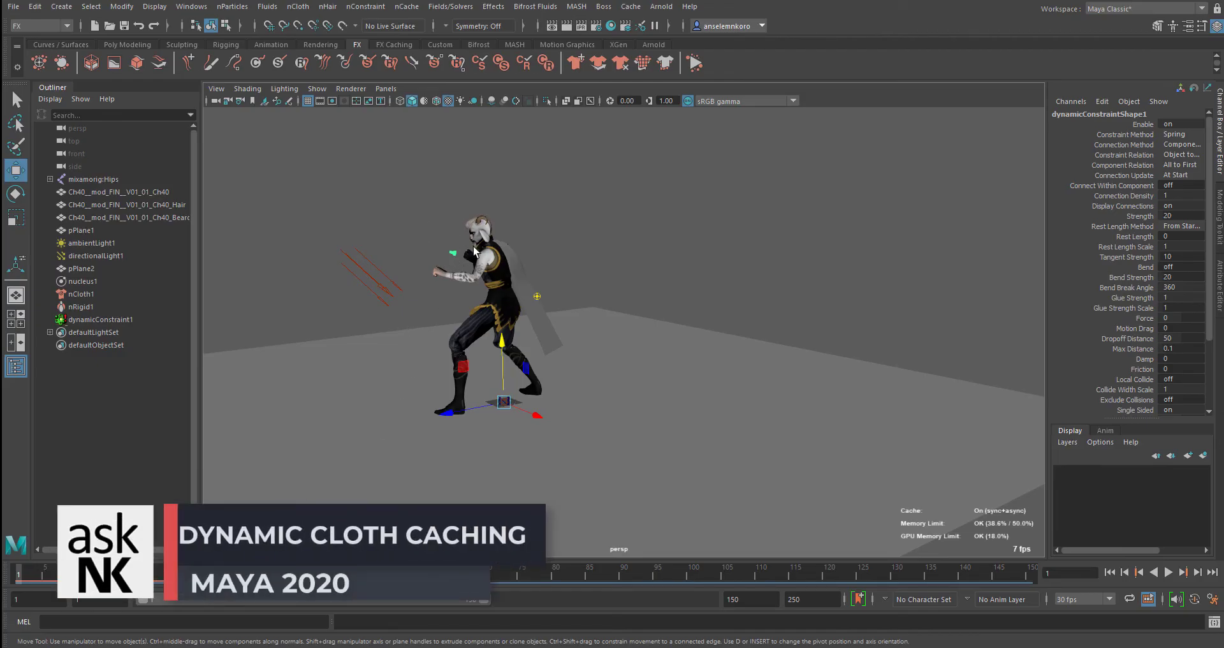
{"action": "left_click_drag", "start_coordinate": [374, 373], "coordinate": [487, 278], "text": "alt"}
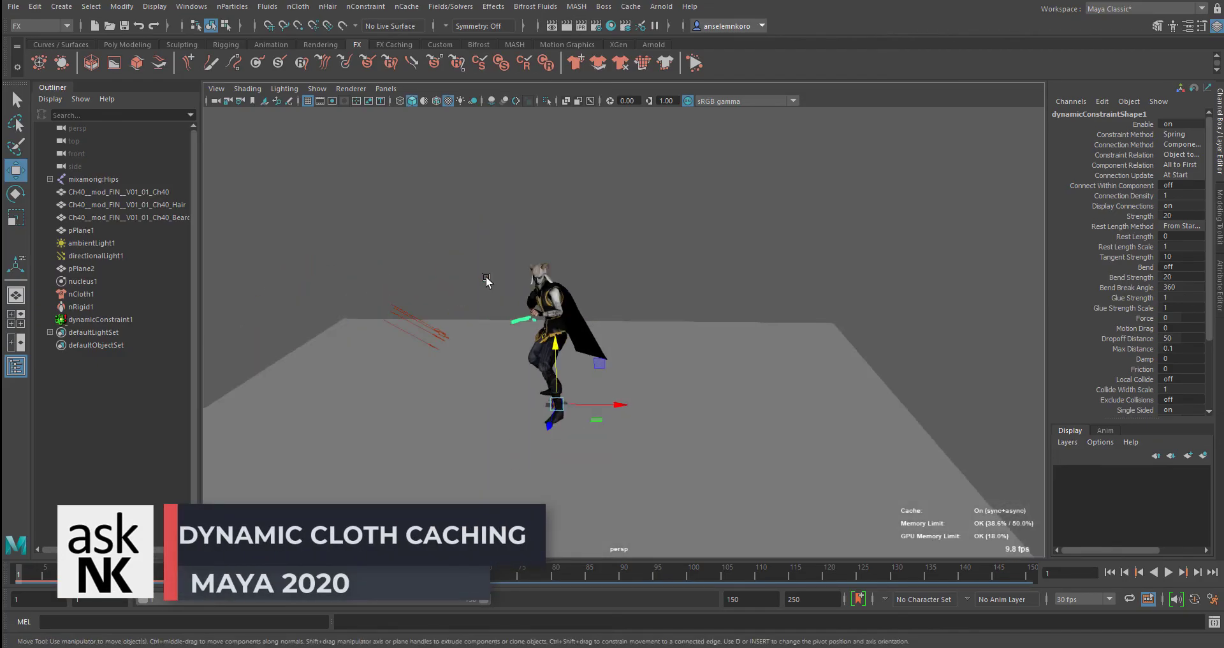
Light the viewport with all scene lights and enable shadows and ambient occlusion.
{"action": "left_click", "coordinate": [459, 100]}
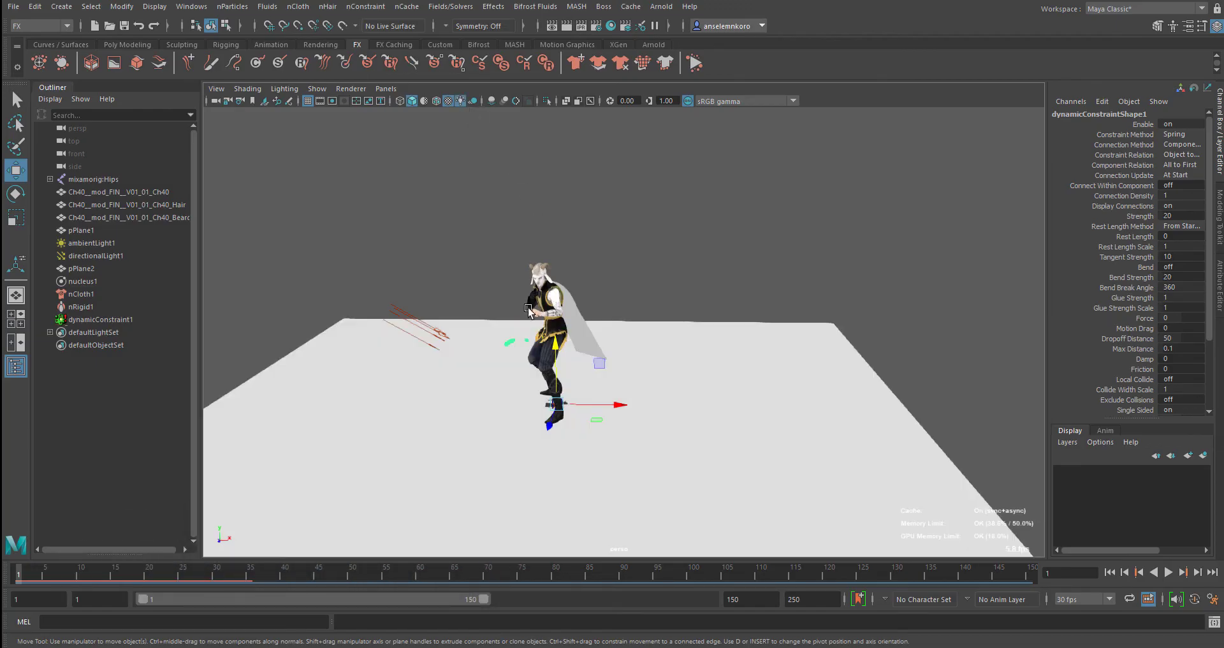
{"action": "scroll", "coordinate": [767, 406], "scroll_direction": "up", "scroll_amount": 5}
{"action": "scroll", "coordinate": [768, 407], "scroll_direction": "up", "scroll_amount": 2}
{"action": "left_click_drag", "start_coordinate": [557, 319], "coordinate": [606, 307], "text": "alt"}
{"action": "scroll", "coordinate": [492, 306], "scroll_direction": "down", "scroll_amount": 2}
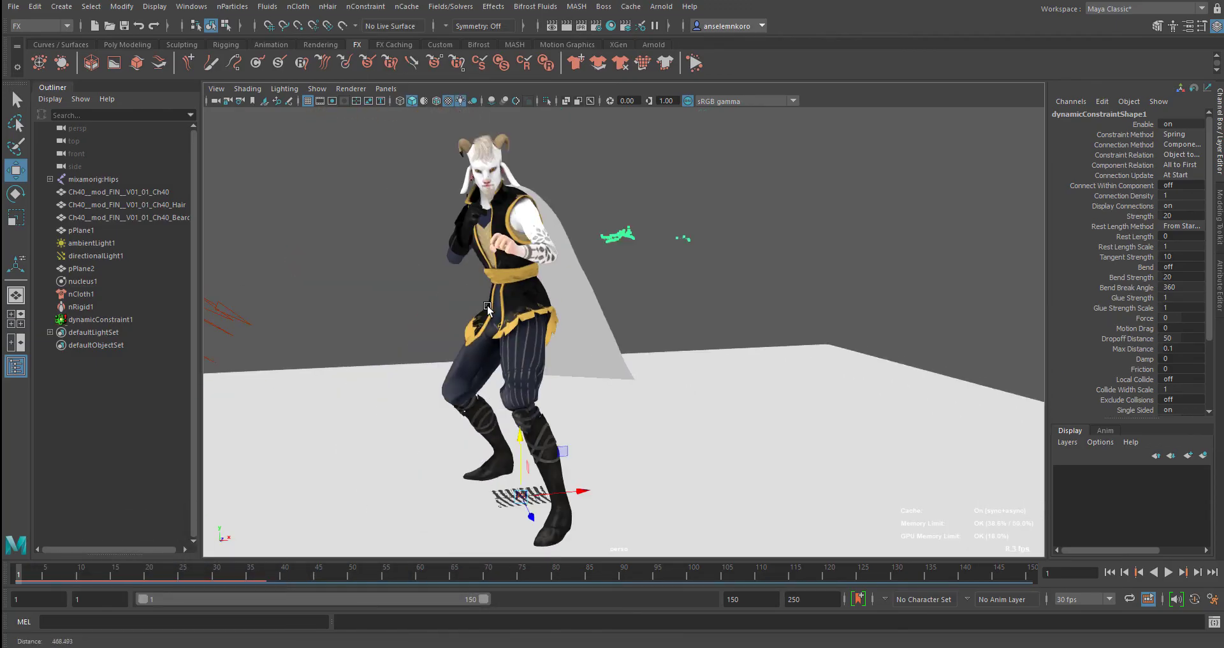
{"action": "left_click", "coordinate": [473, 100]}
{"action": "left_click_drag", "start_coordinate": [581, 238], "coordinate": [487, 128], "text": "alt"}
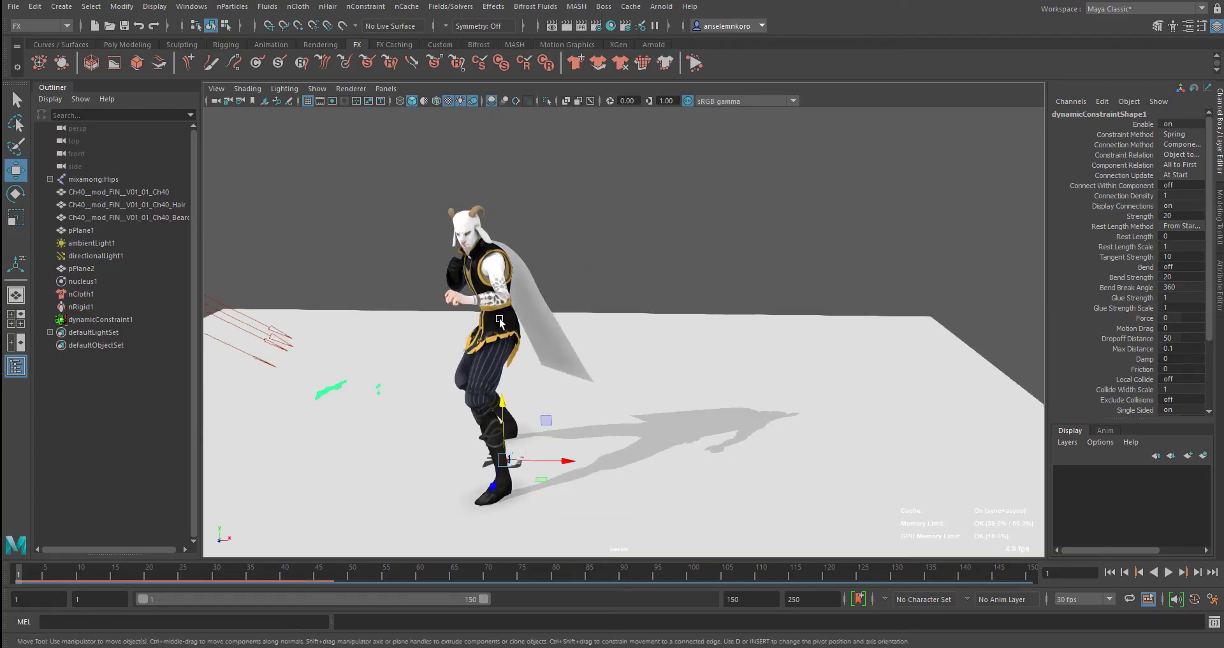
Play the animation to review the simulated cape from several angles, stop it and return to frame 1.
{"action": "right_click_drag", "start_coordinate": [479, 342], "coordinate": [614, 395], "text": "alt"}
{"action": "left_click_drag", "start_coordinate": [408, 317], "coordinate": [471, 331], "text": "alt"}
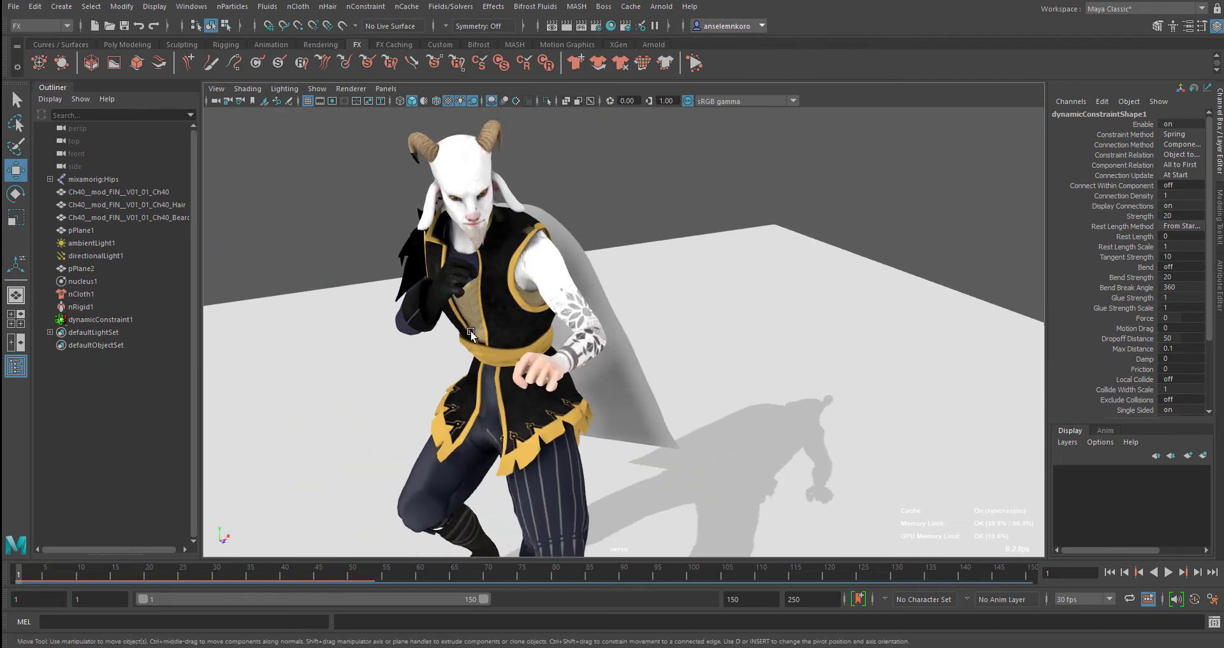
{"action": "right_click_drag", "start_coordinate": [627, 352], "coordinate": [456, 247], "text": "alt"}
{"action": "left_click_drag", "start_coordinate": [618, 287], "coordinate": [542, 303], "text": "alt"}
{"action": "right_click_drag", "start_coordinate": [432, 338], "coordinate": [572, 413], "text": "alt"}
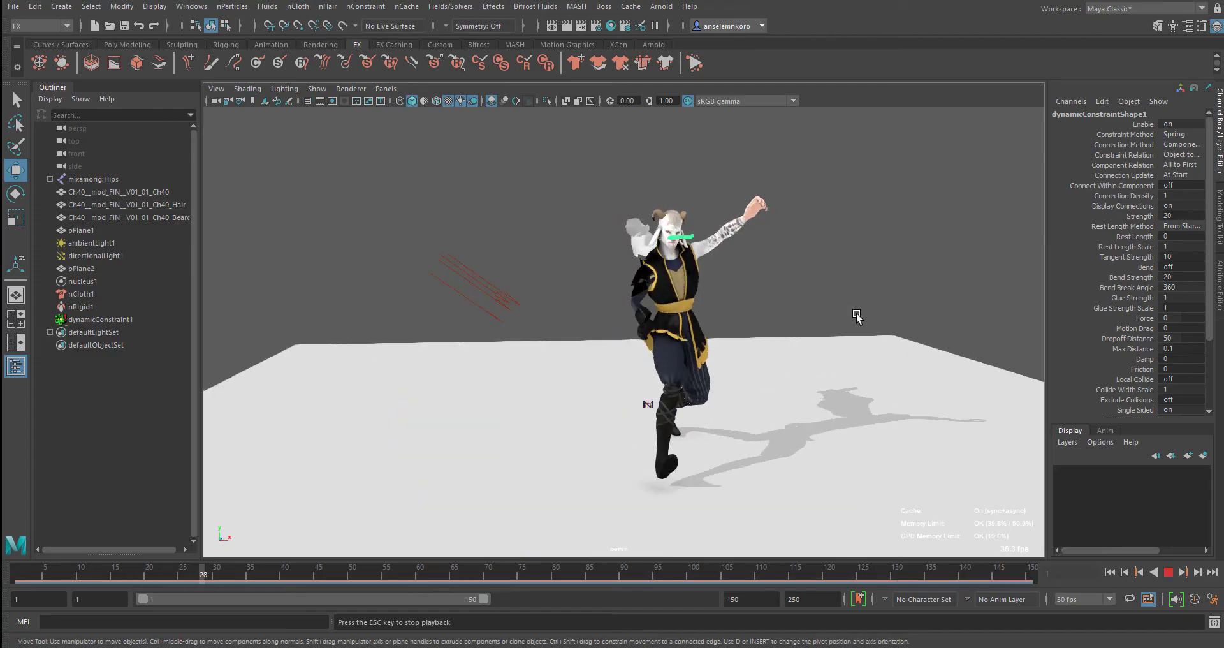
{"action": "left_click_drag", "start_coordinate": [875, 325], "coordinate": [738, 291], "text": "alt"}
{"action": "middle_click_drag", "start_coordinate": [738, 291], "coordinate": [757, 295], "text": "alt"}
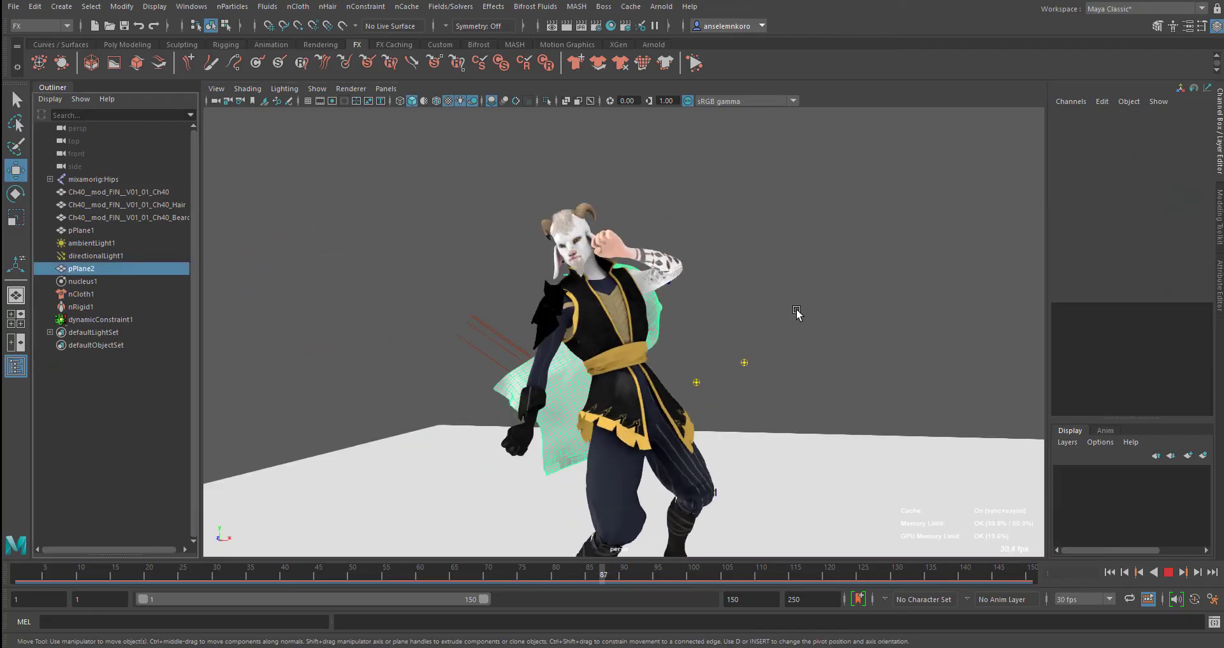
{"action": "left_click_drag", "start_coordinate": [797, 312], "coordinate": [732, 320], "text": "alt"}
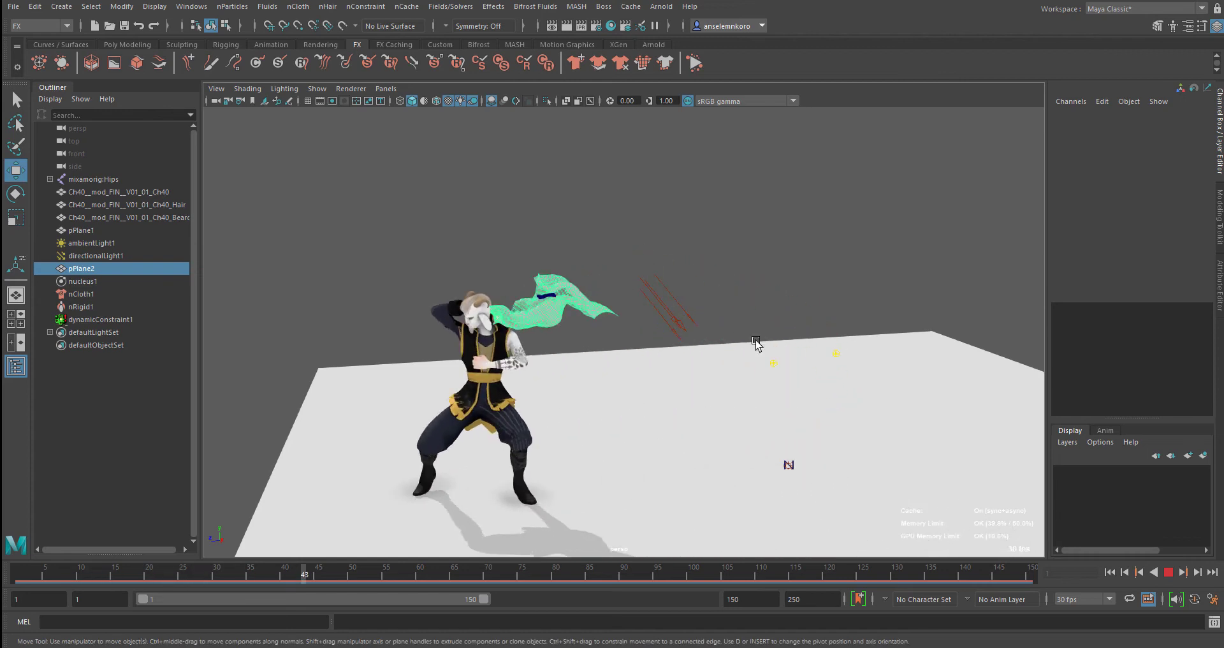
{"action": "left_click", "coordinate": [1169, 572]}
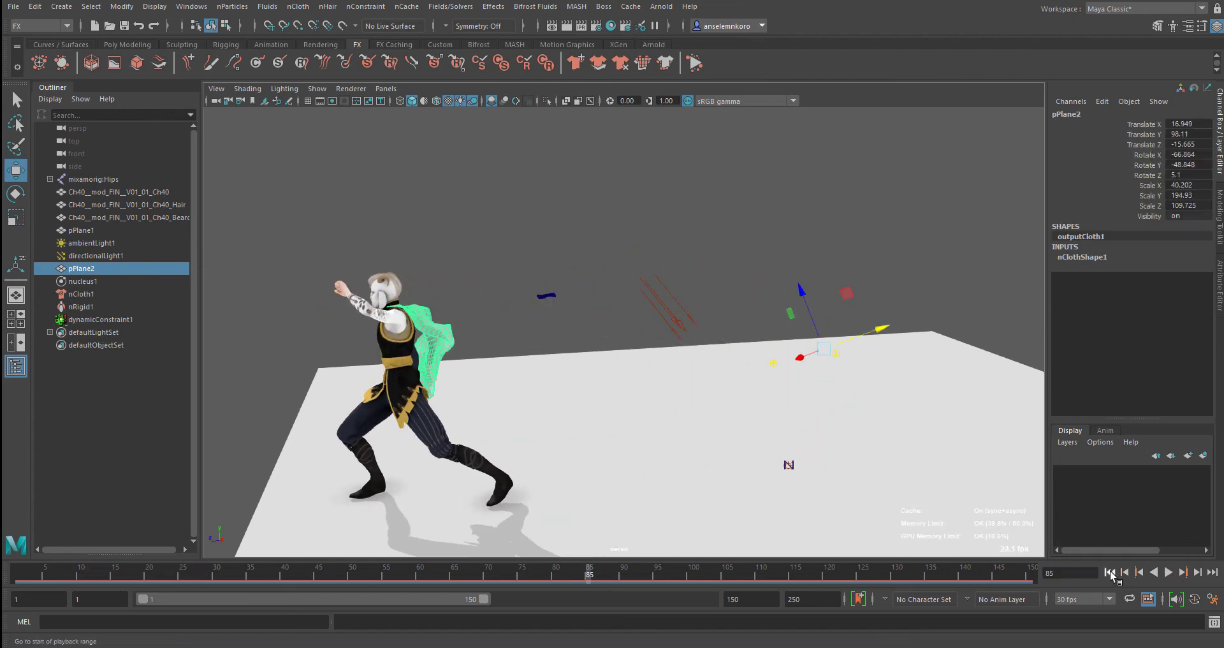
{"action": "left_click", "coordinate": [1110, 573]}
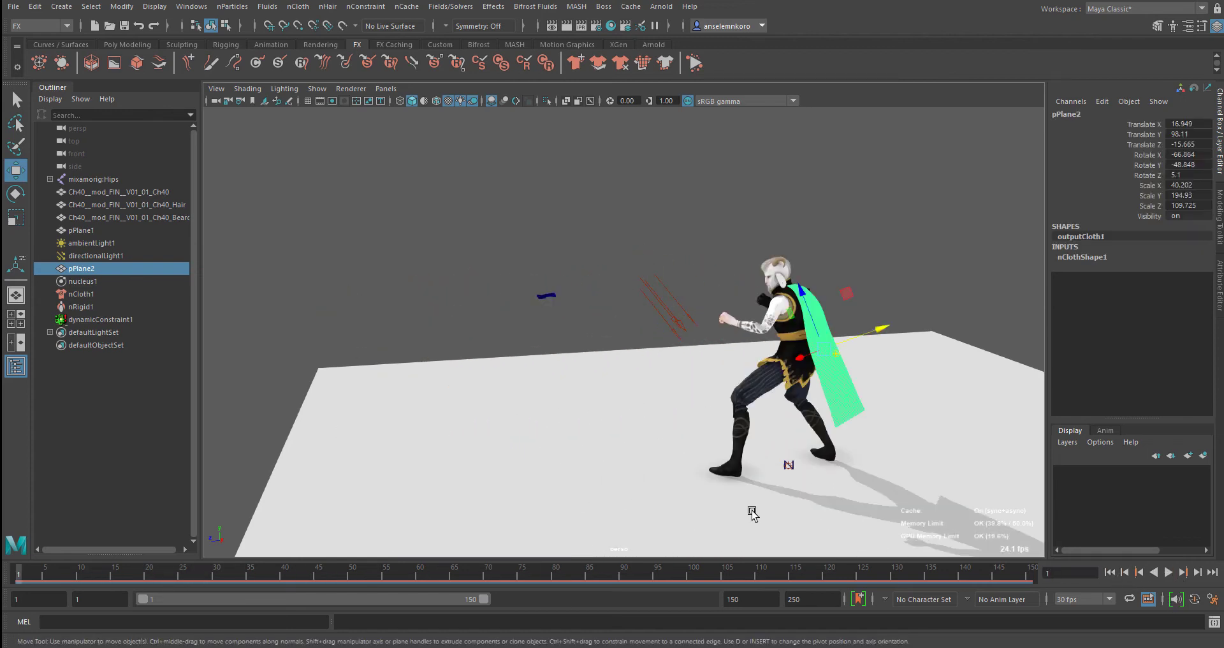
Raise the Rigidity in the cape's nCloth dynamic properties to about 1.1.
{"action": "left_click", "coordinate": [1219, 269]}
{"action": "scroll", "coordinate": [988, 258], "scroll_direction": "up", "scroll_amount": 10}
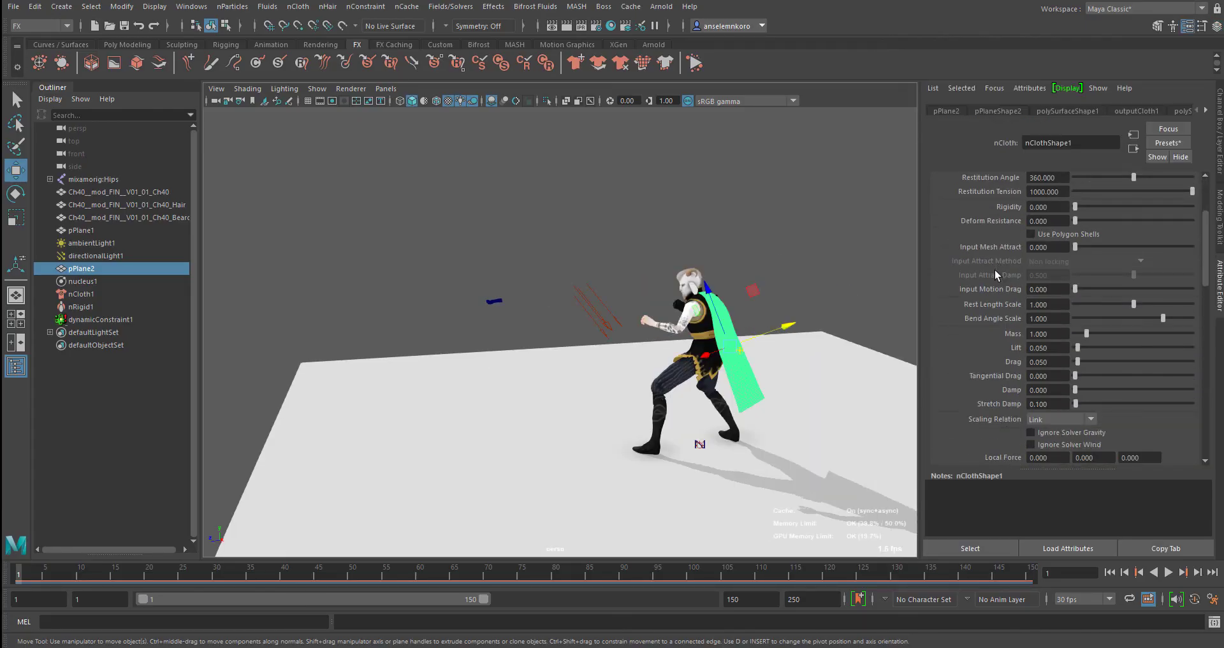
{"action": "scroll", "coordinate": [994, 269], "scroll_direction": "up", "scroll_amount": 3}
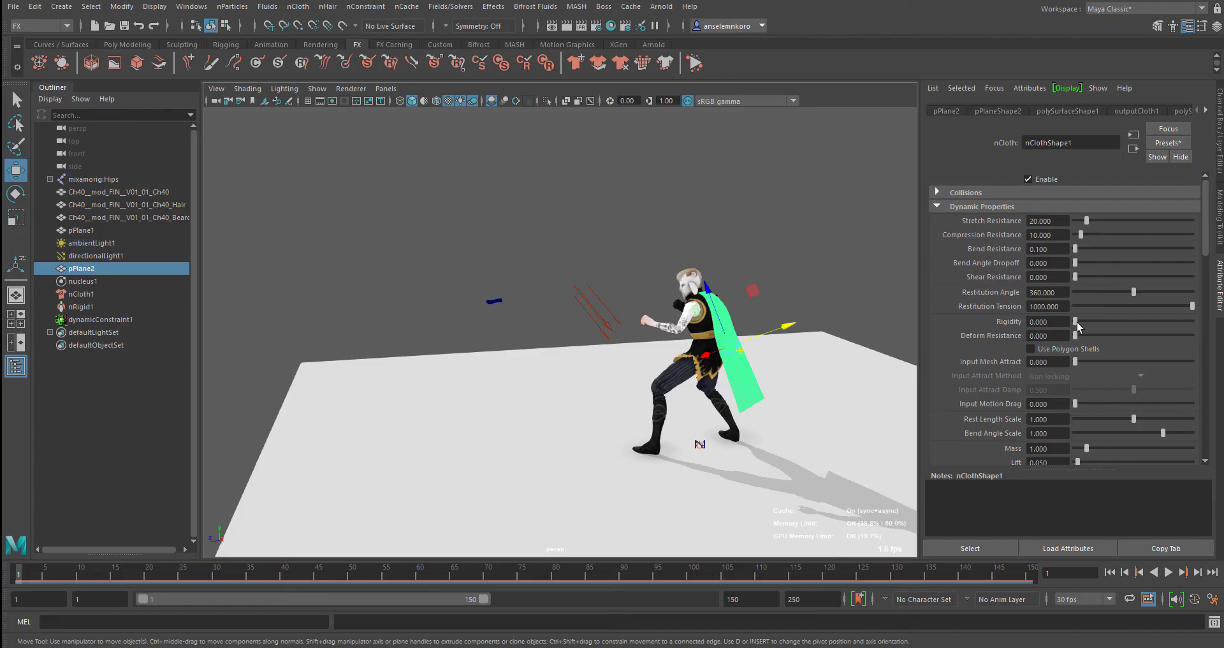
{"action": "left_click_drag", "start_coordinate": [1078, 323], "coordinate": [1082, 325]}
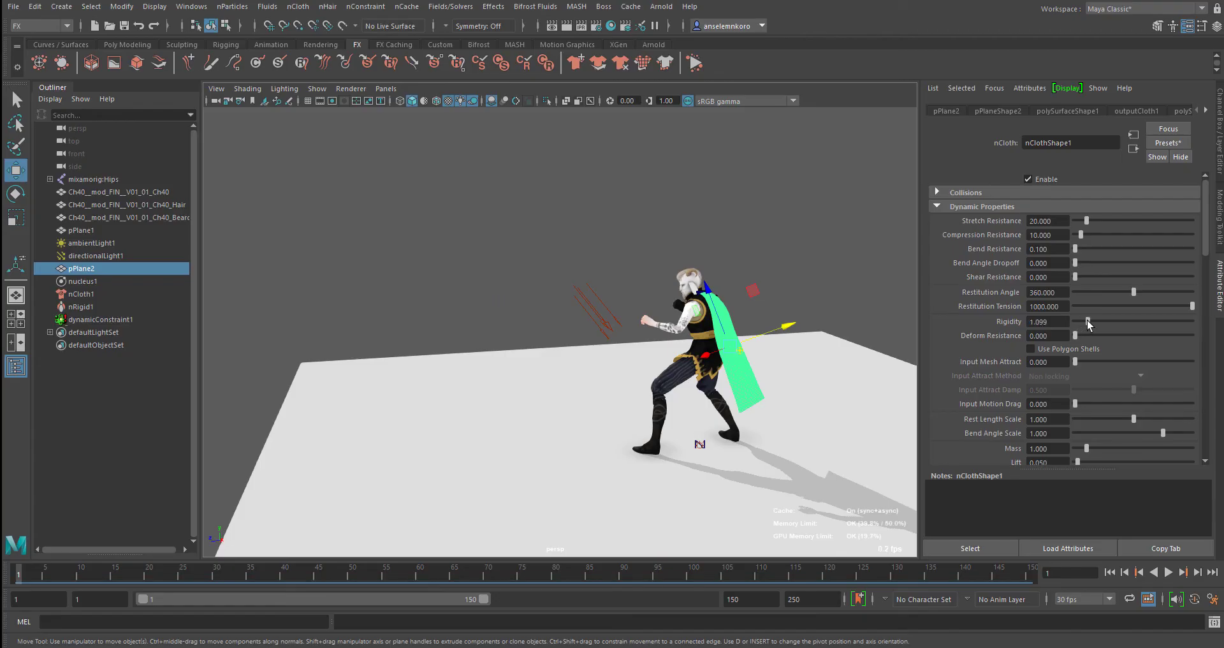